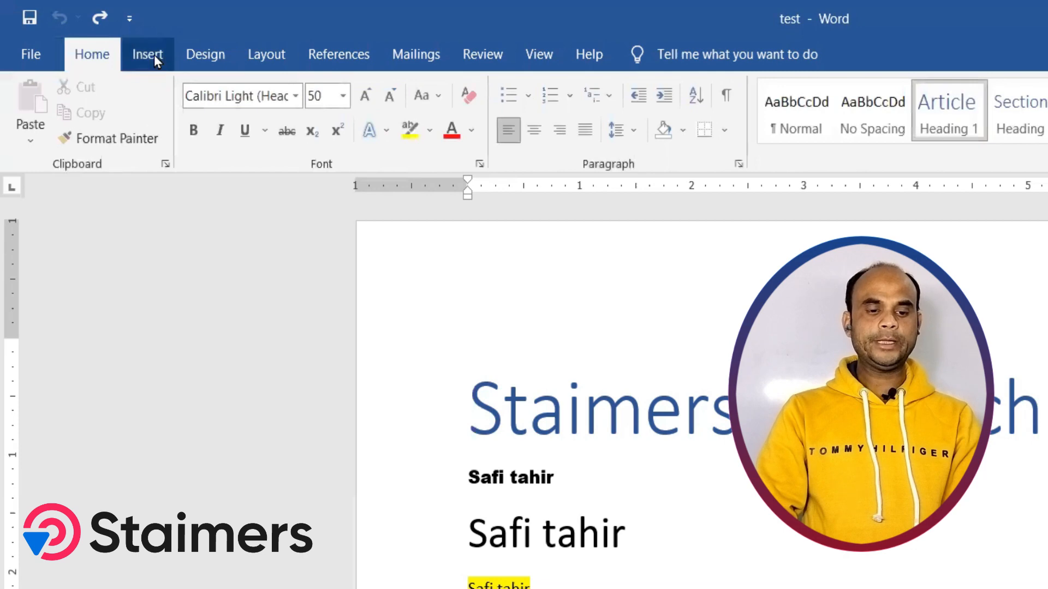
# Look over the built-in cover page designs and examine the existing pages of the document.
pyautogui.click(153, 56)
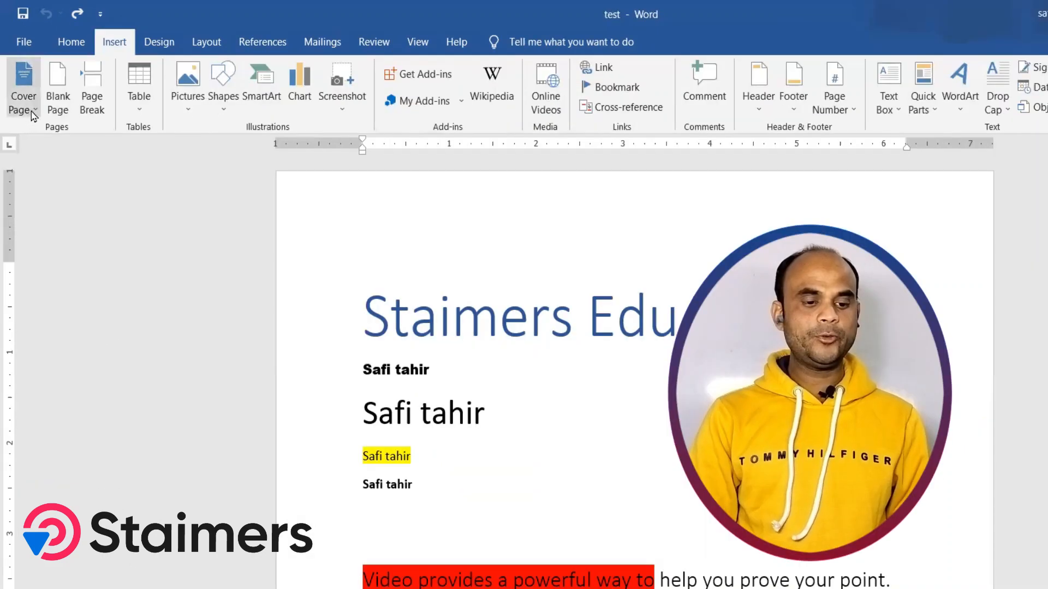
pyautogui.click(42, 146)
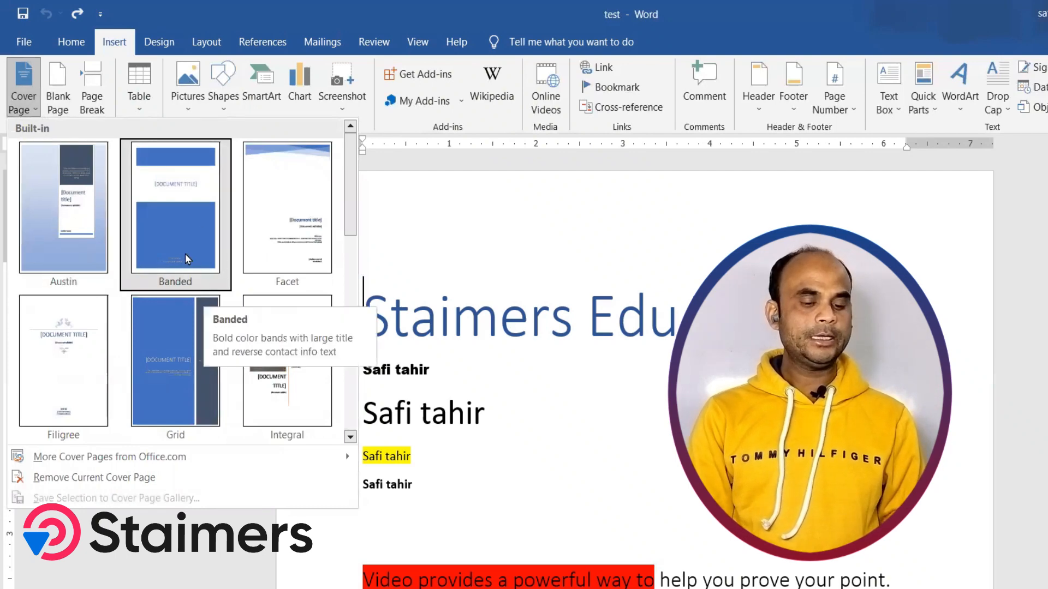
pyautogui.moveTo(108, 457)
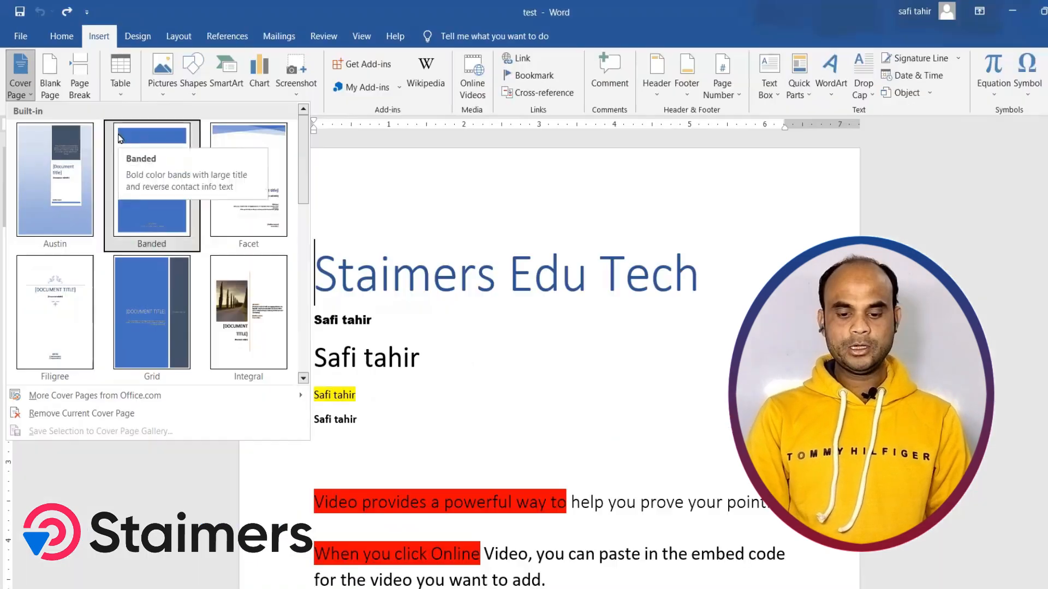
pyautogui.click(718, 274)
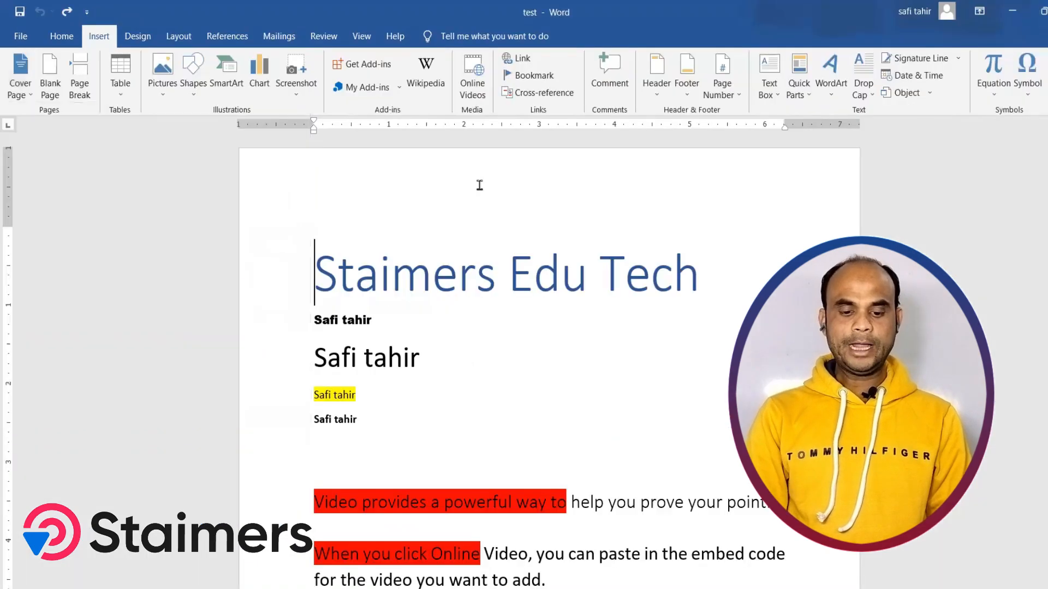
pyautogui.scroll(-3, 710, 526)
pyautogui.scroll(-12, 474, 351)
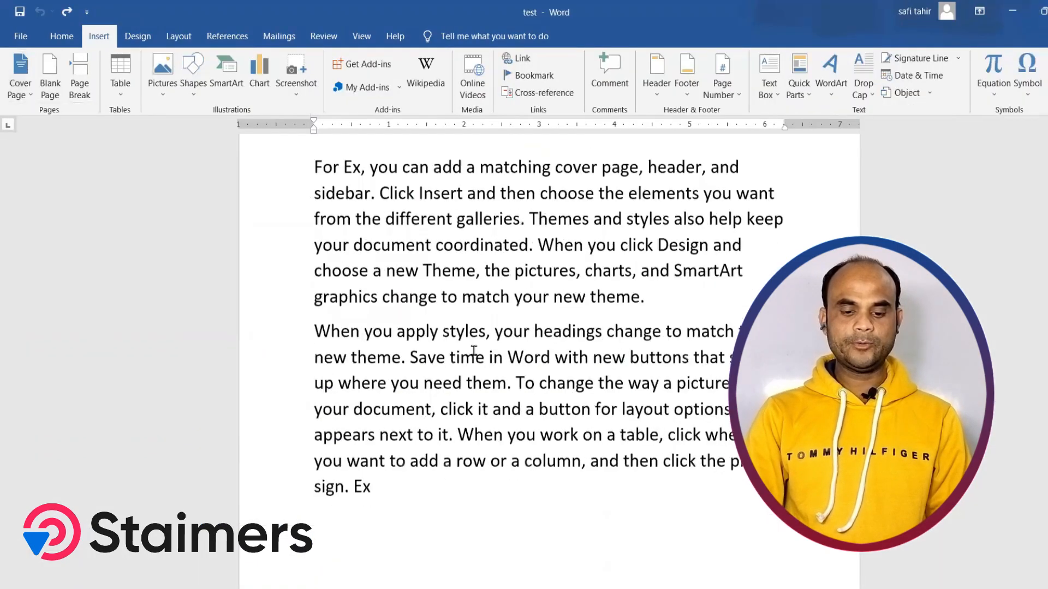
pyautogui.scroll(12, 475, 351)
pyautogui.scroll(3, 474, 351)
pyautogui.scroll(-15, 475, 351)
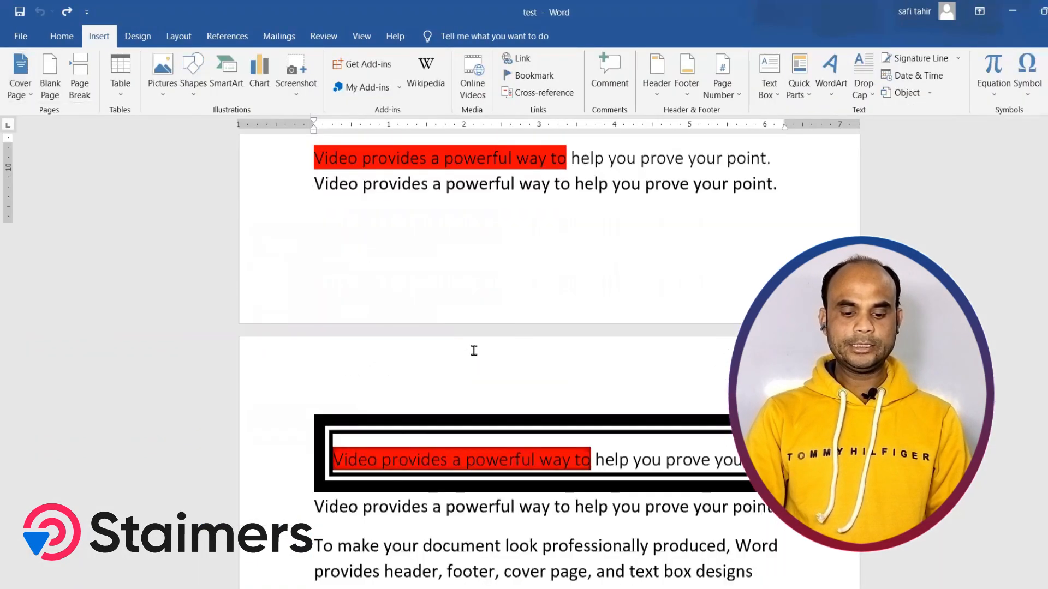
pyautogui.scroll(15, 474, 350)
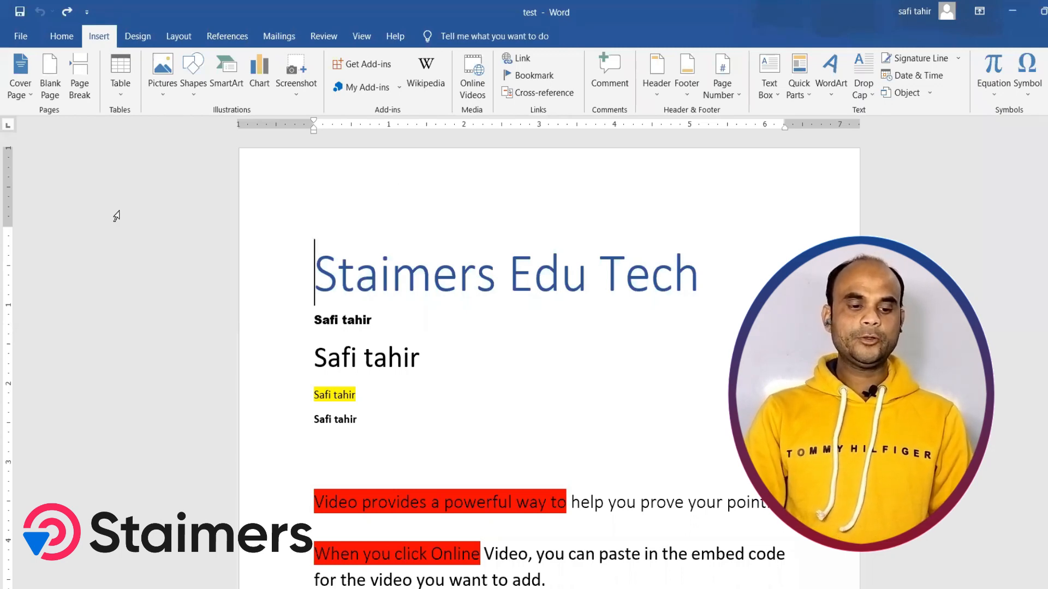
# Insert the Banded cover page, replace its title placeholder with "STAIMERS EDU TECH" and remove the extra line below it.
pyautogui.click(30, 95)
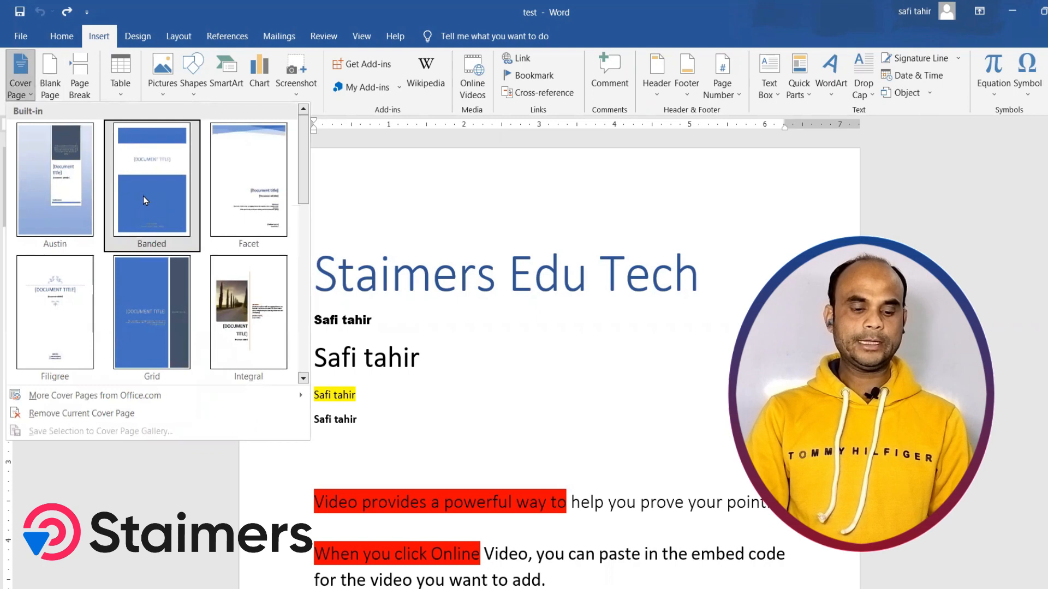
pyautogui.click(159, 184)
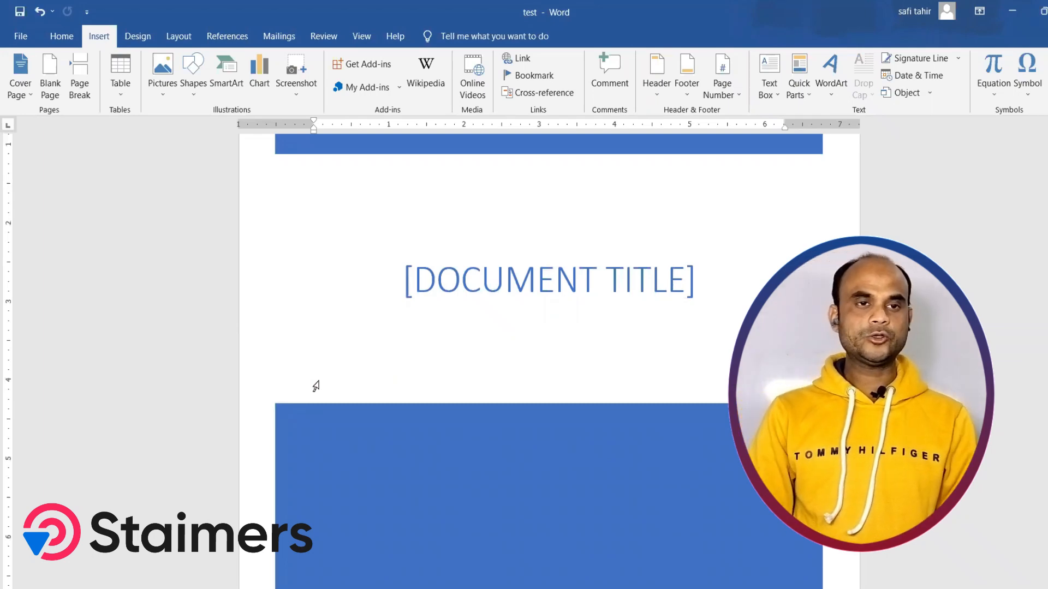
pyautogui.click(468, 293)
pyautogui.press('Delete')
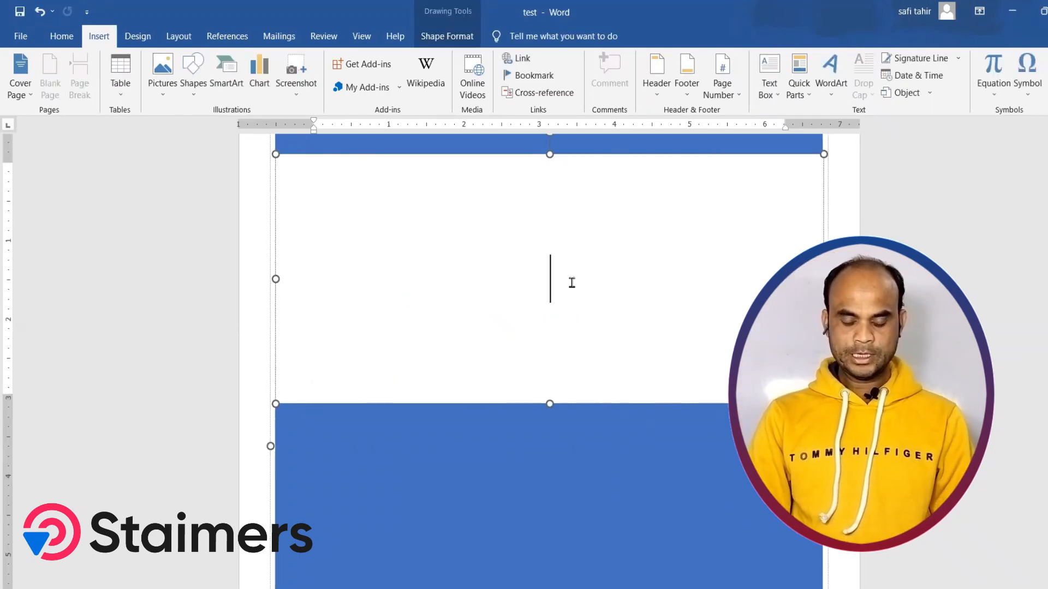
pyautogui.write('STAIMERS EDU TECH')
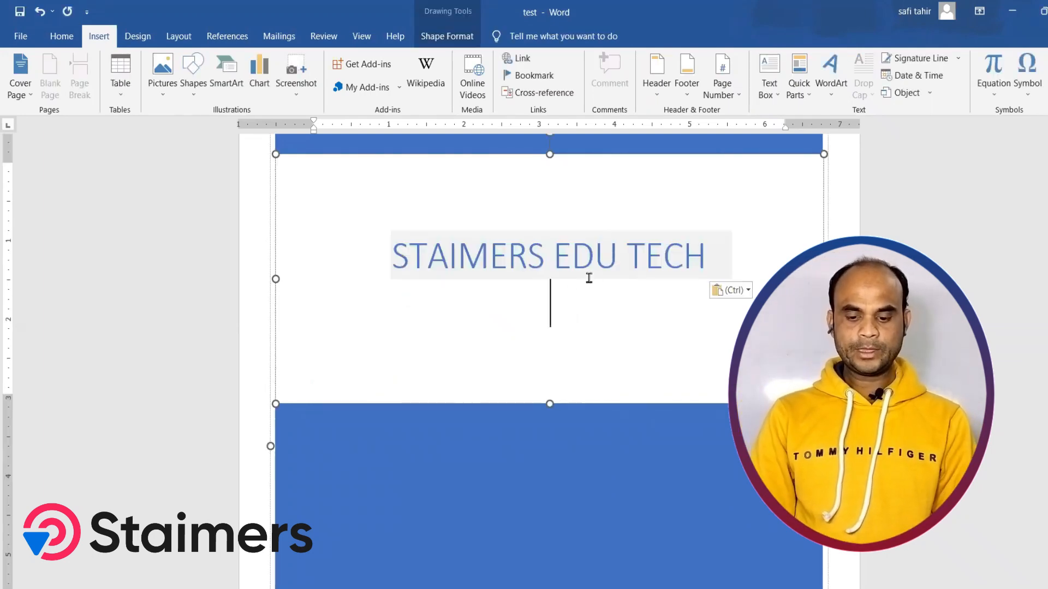
pyautogui.hotkey('ctrl', 'l')
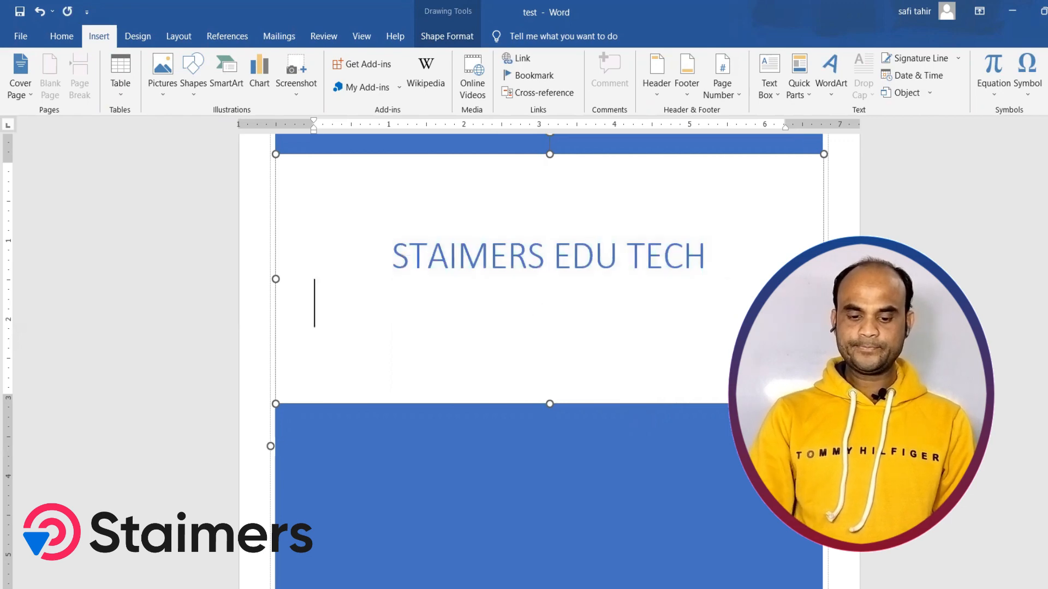
pyautogui.press('BackSpace')
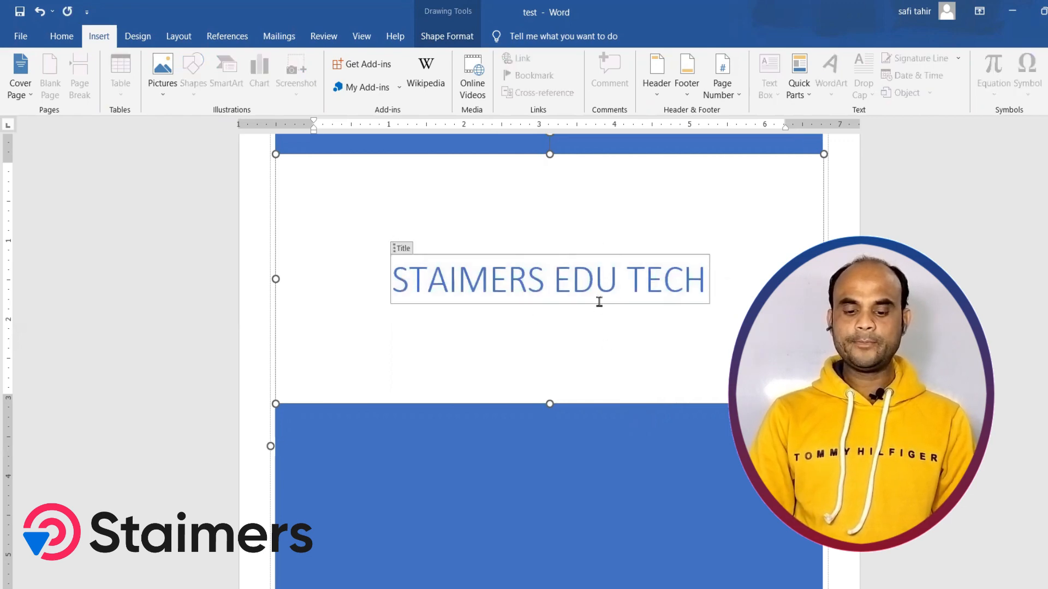
# Examine the author, company name and company address fields at the foot of the cover page.
pyautogui.scroll(-10, 572, 339)
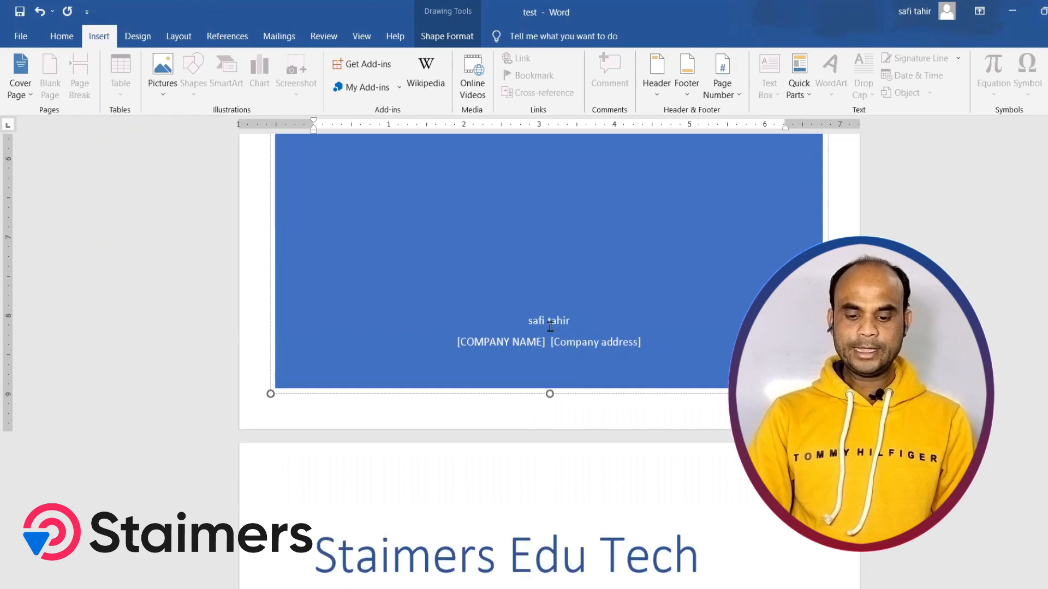
pyautogui.click(517, 340)
pyautogui.click(603, 342)
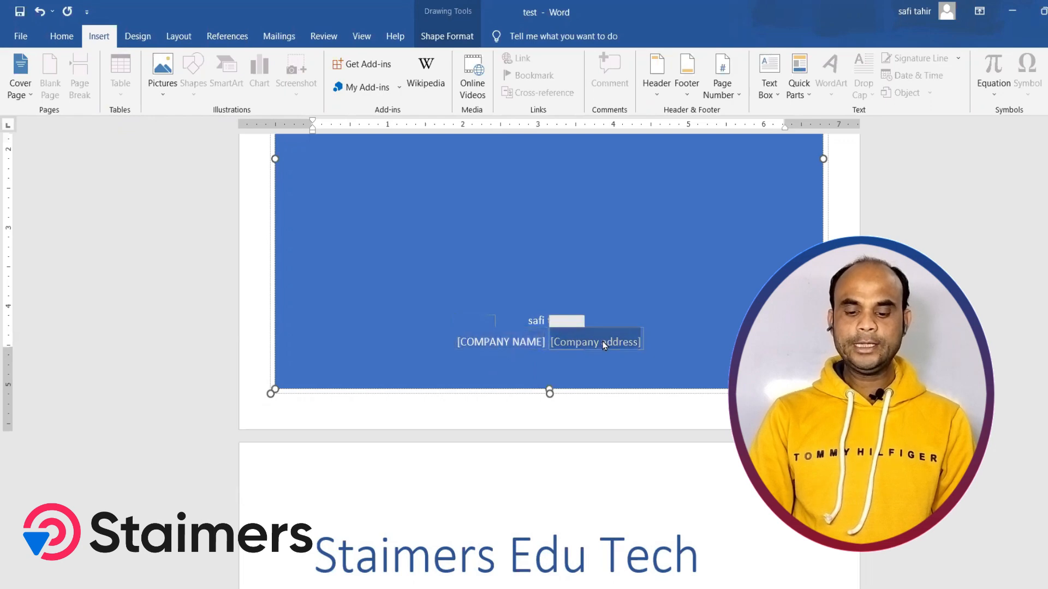
pyautogui.scroll(-5, 604, 345)
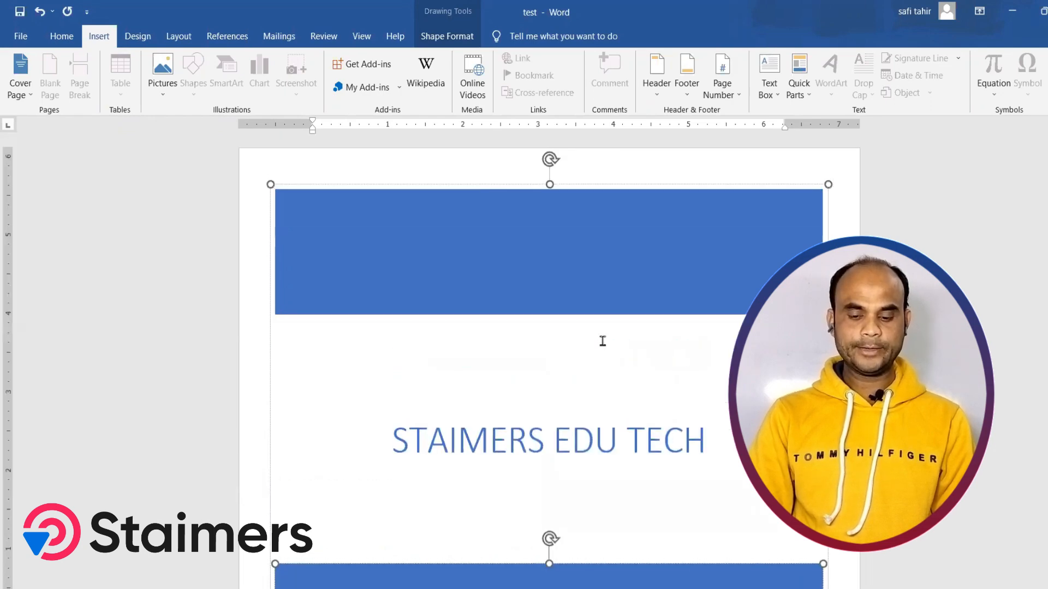
# Select the Banded cover page's contents and look over the page from its title to its footer fields.
pyautogui.click(463, 227)
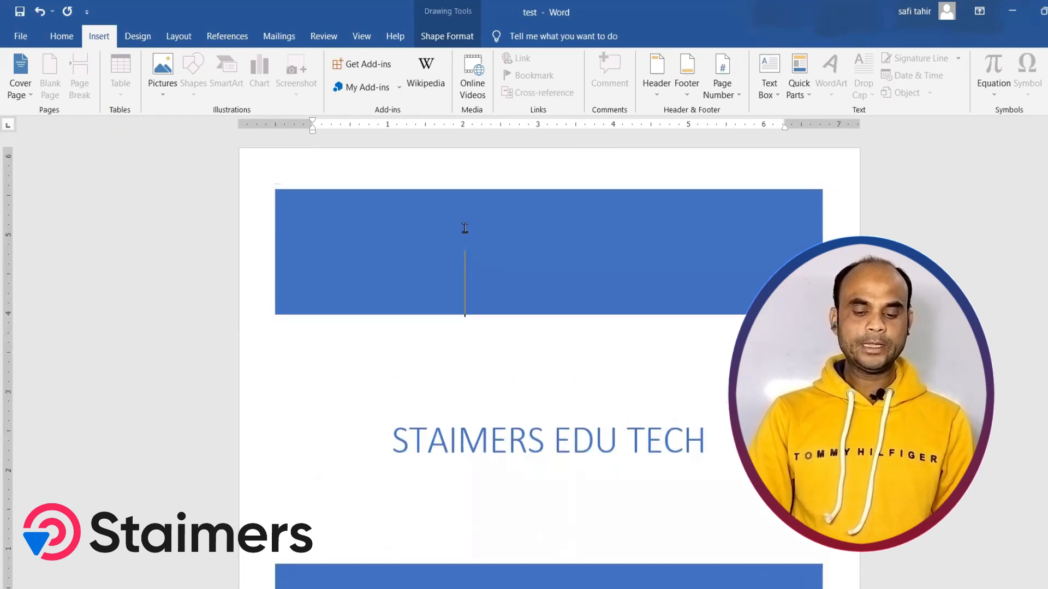
pyautogui.hotkey('ctrl', 'a')
pyautogui.click(296, 183)
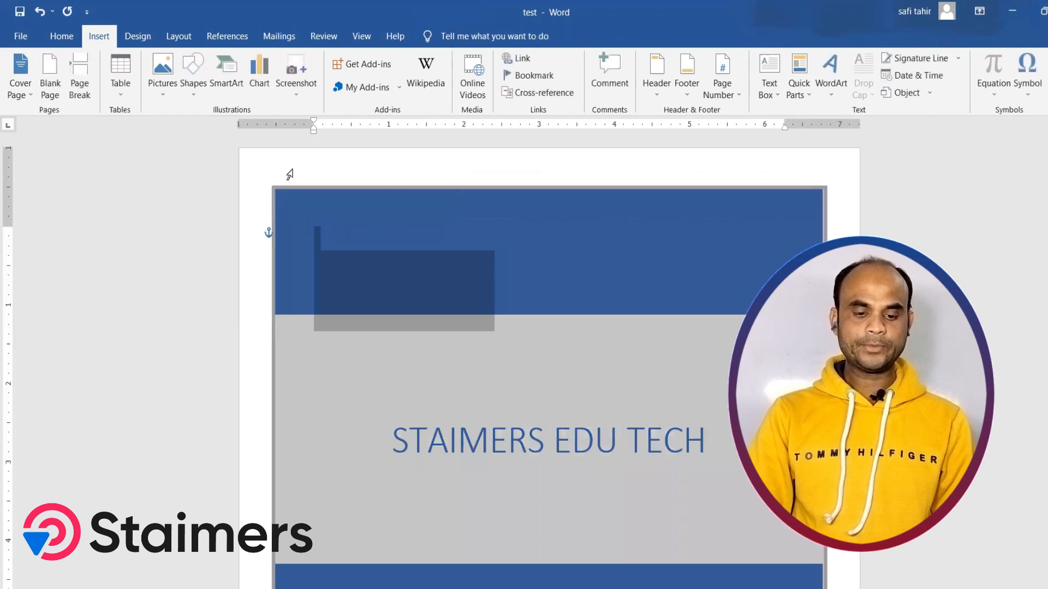
pyautogui.click(290, 175)
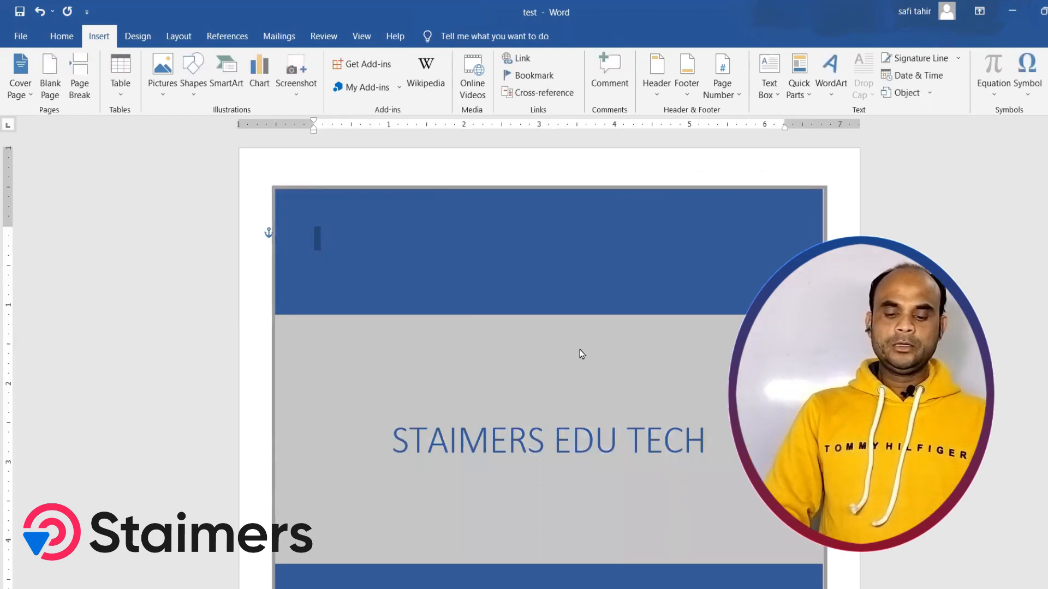
pyautogui.scroll(-10, 542, 405)
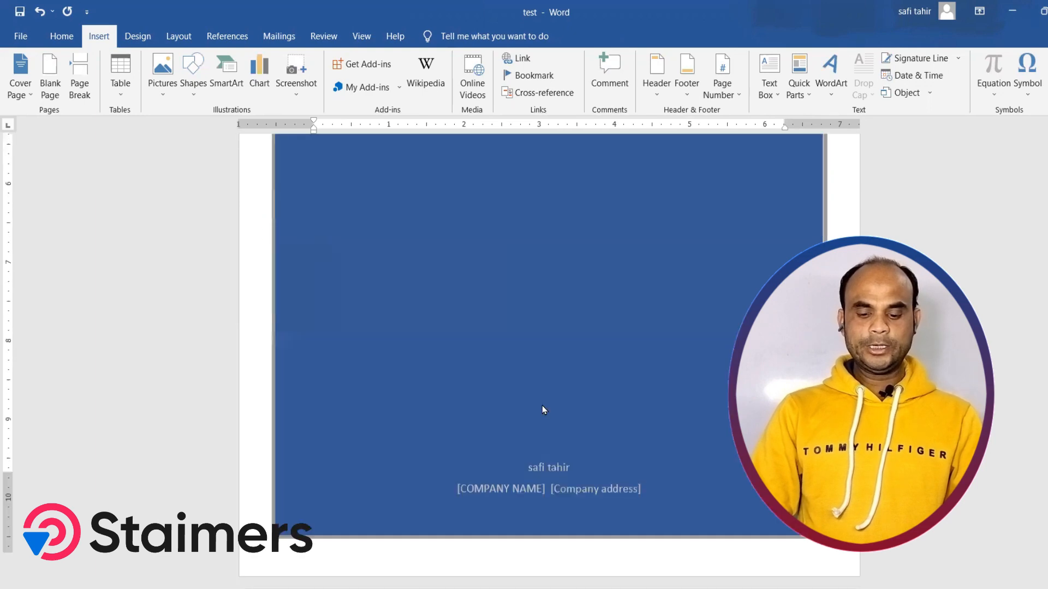
pyautogui.scroll(10, 542, 405)
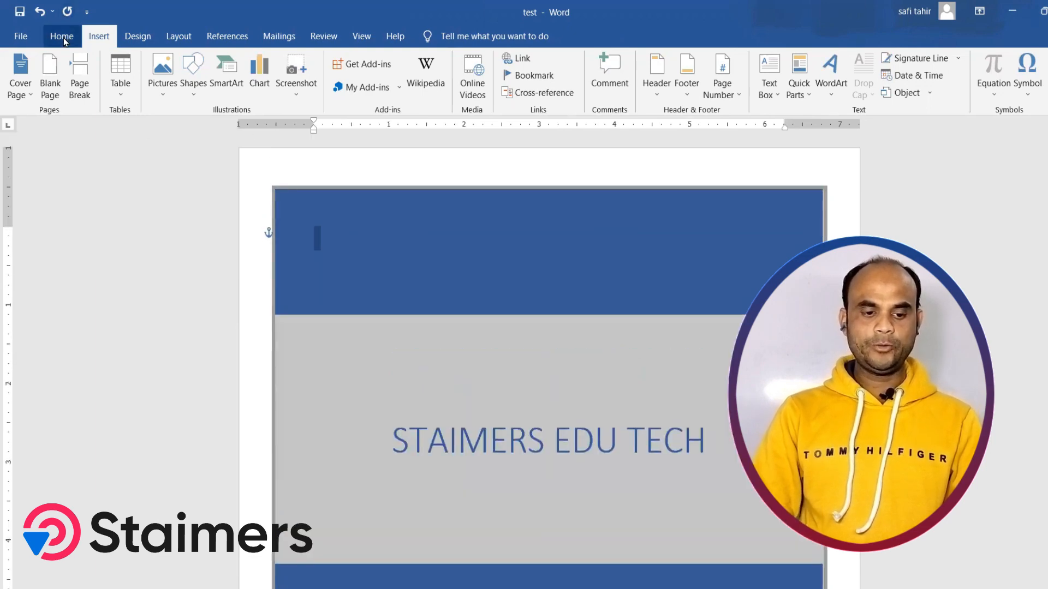
pyautogui.click(62, 37)
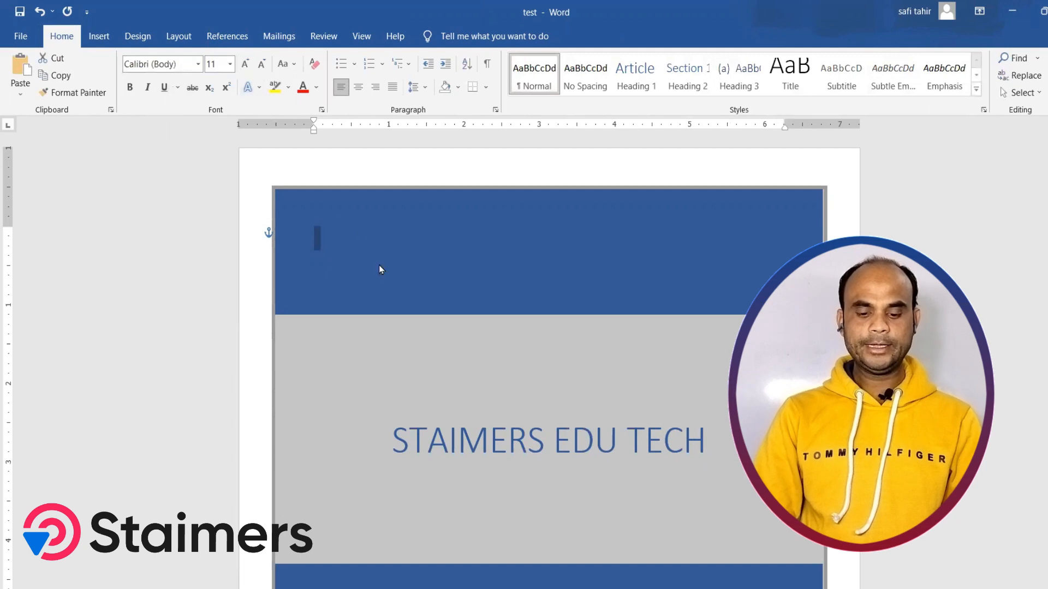
# Select the "Staimers Edu Tech" heading line on the page following the cover page.
pyautogui.scroll(-15, 379, 264)
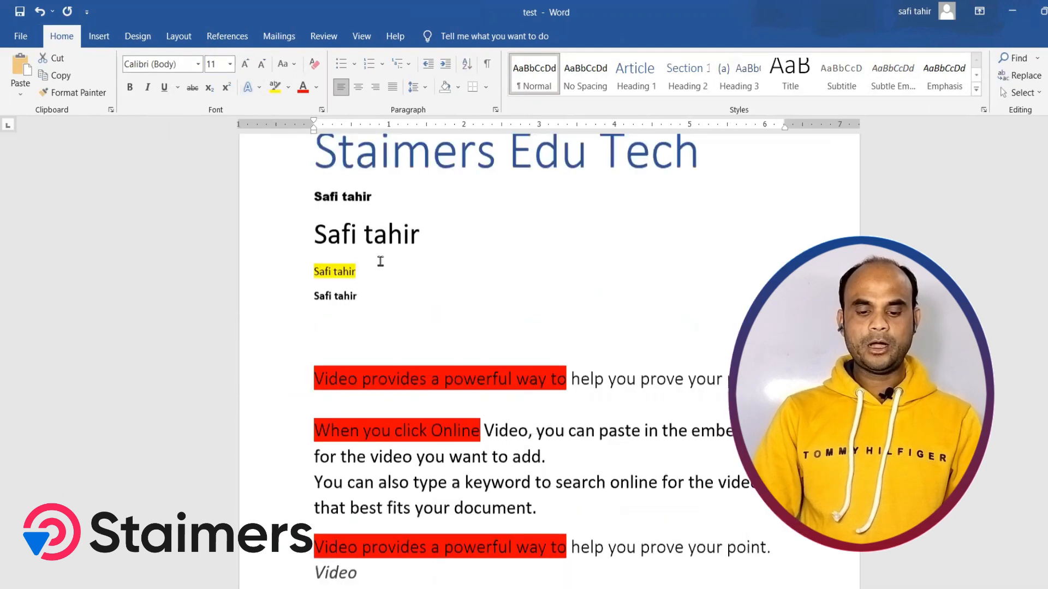
pyautogui.scroll(5, 382, 261)
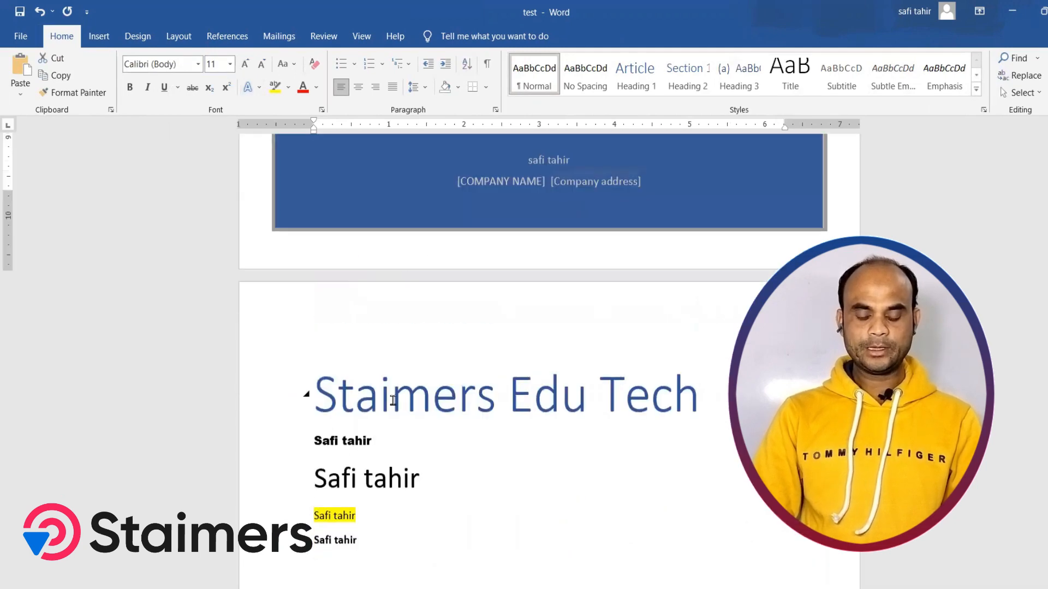
pyautogui.doubleClick(394, 405)
pyautogui.tripleClick(394, 405)
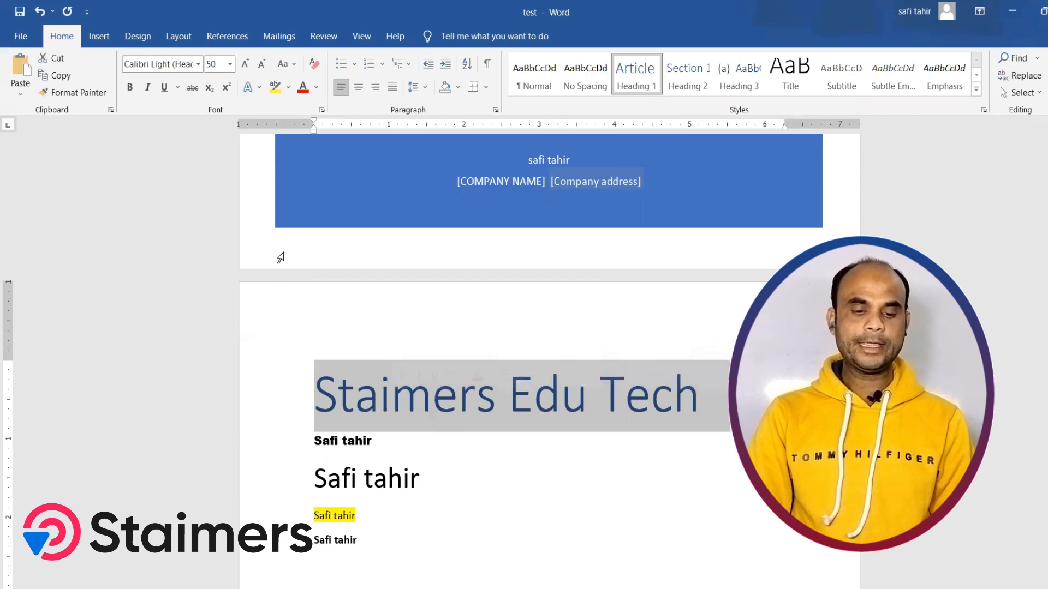
pyautogui.click(99, 35)
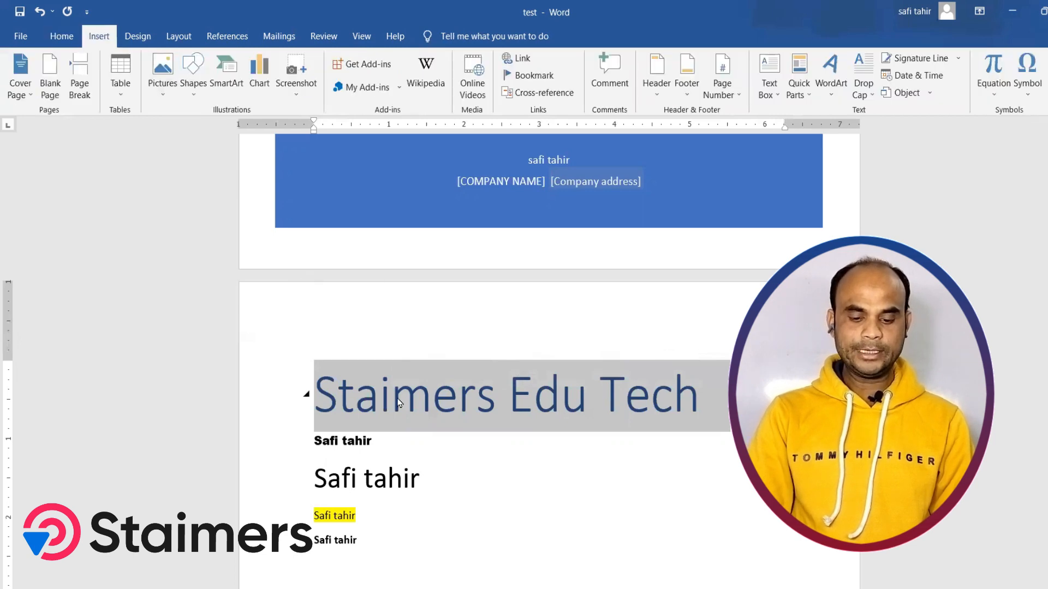
pyautogui.moveTo(399, 403)
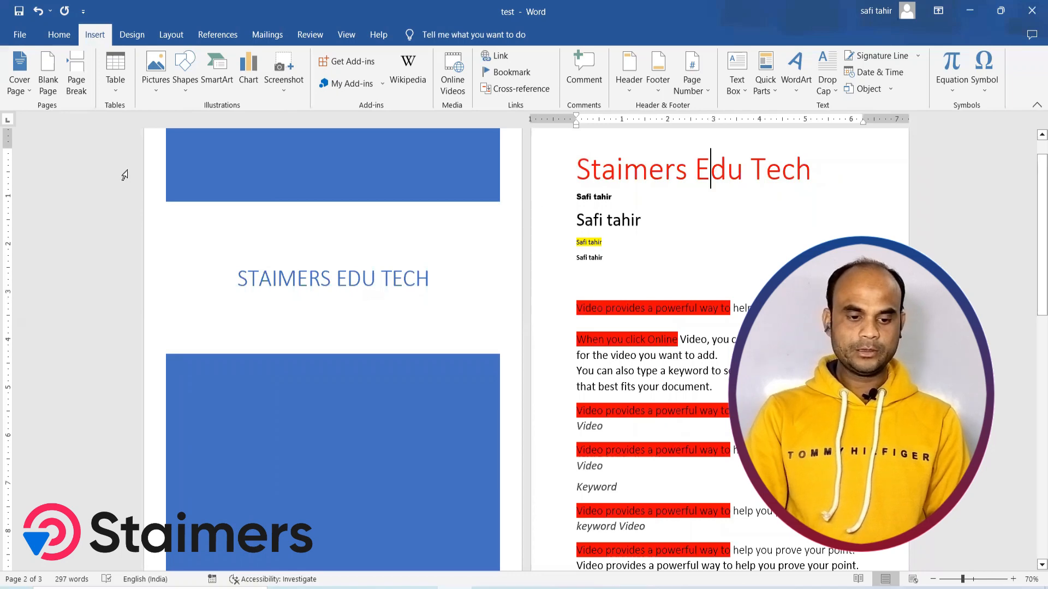
# Remove the current Banded cover page from the document.
pyautogui.click(28, 92)
pyautogui.moveTo(91, 379)
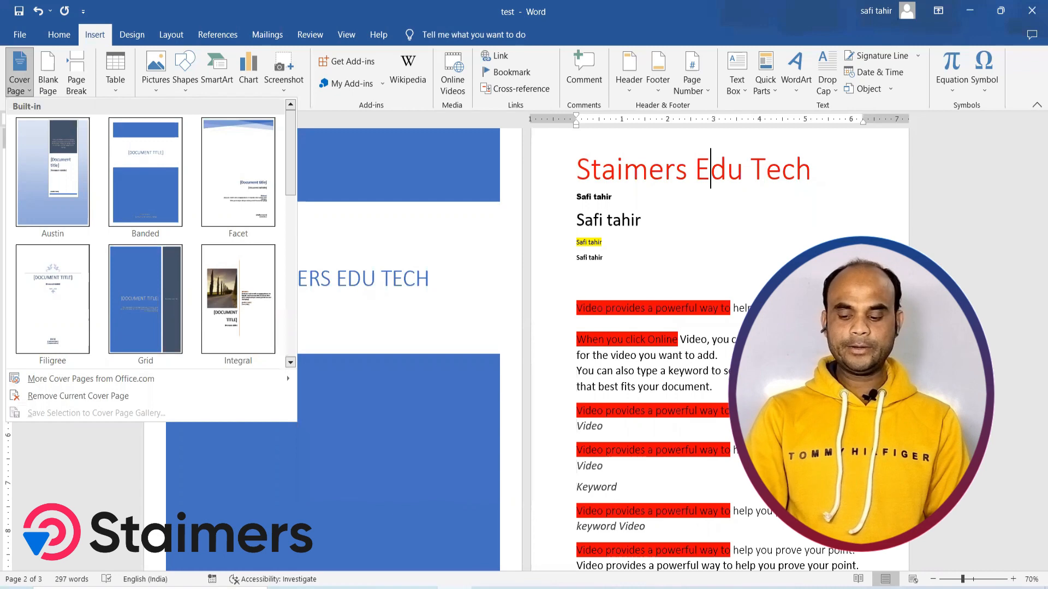
pyautogui.click(1014, 580)
pyautogui.click(1014, 580)
pyautogui.click(1014, 580)
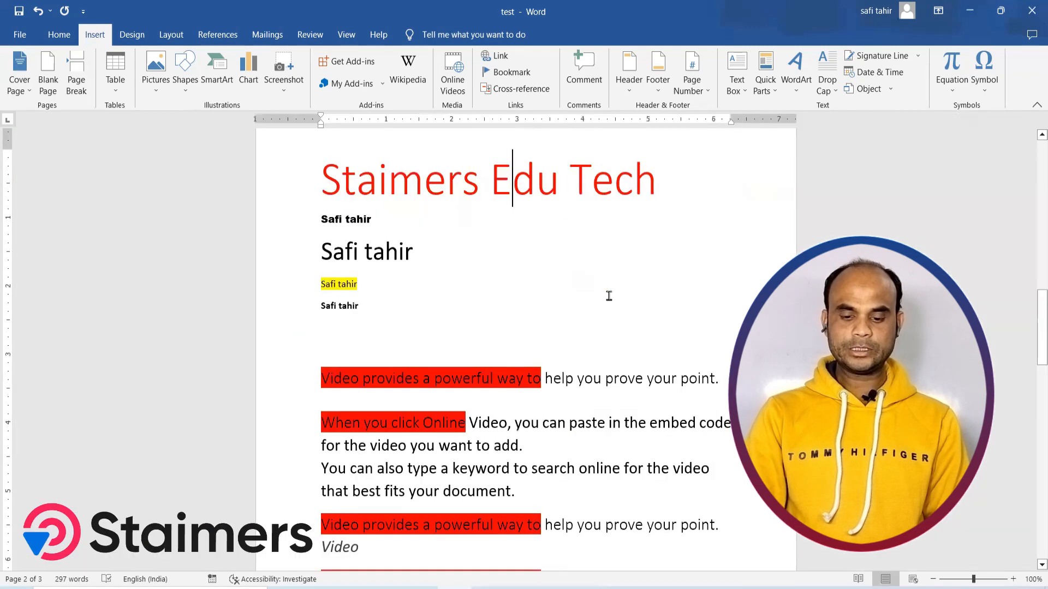
pyautogui.scroll(10, 377, 290)
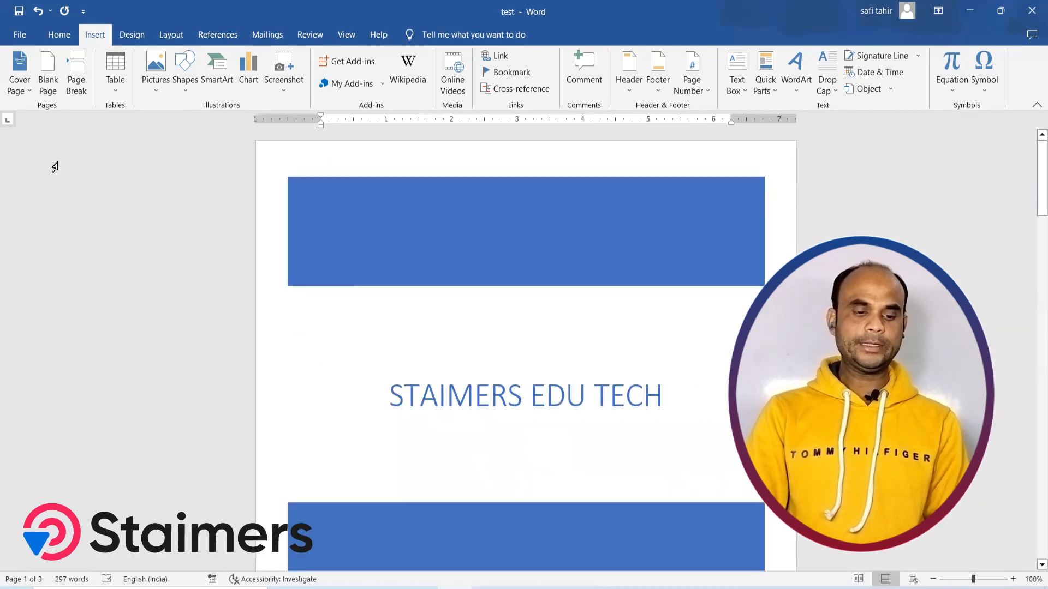
pyautogui.click(20, 77)
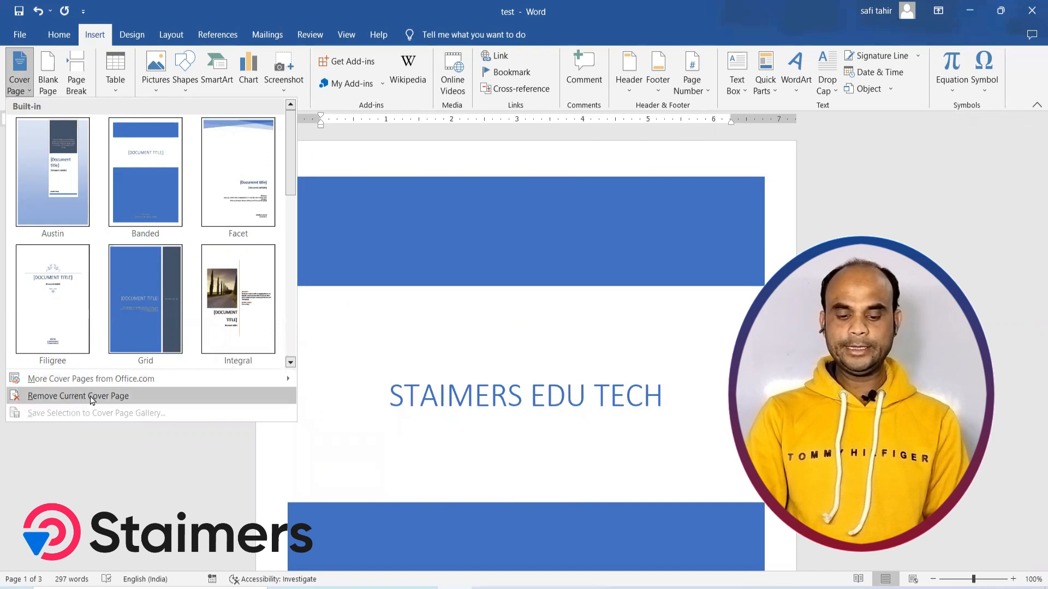
pyautogui.click(92, 400)
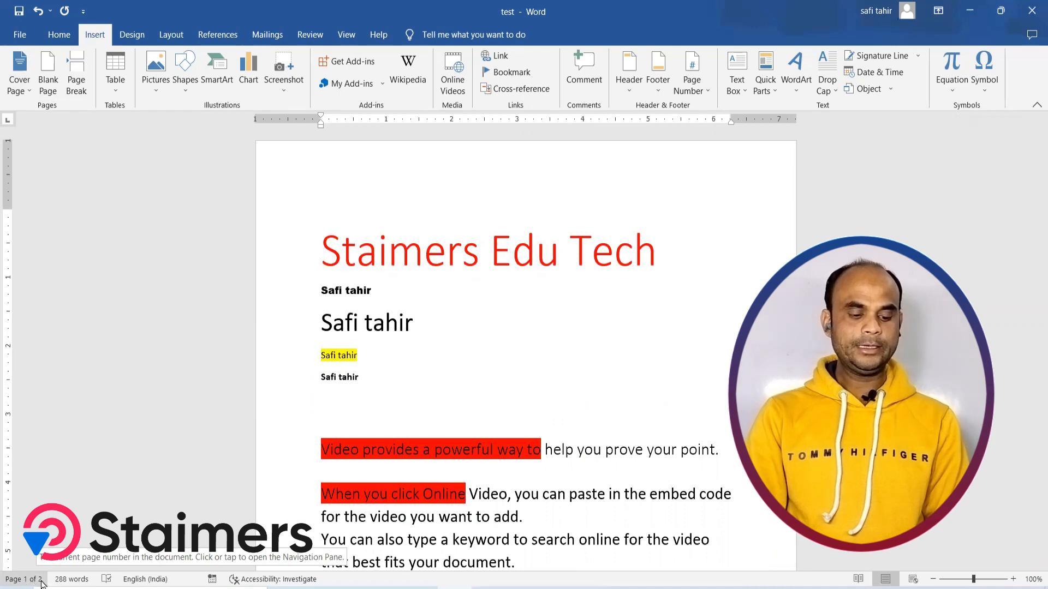
# Insert the Insight 2 cover page from the additional Office.com designs.
pyautogui.click(29, 94)
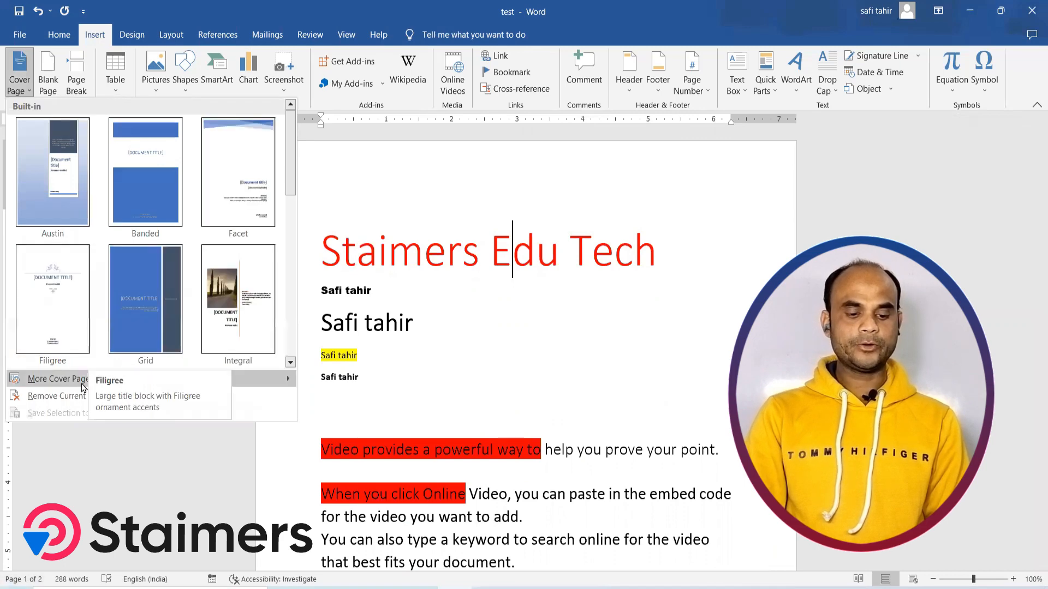
pyautogui.moveTo(197, 380)
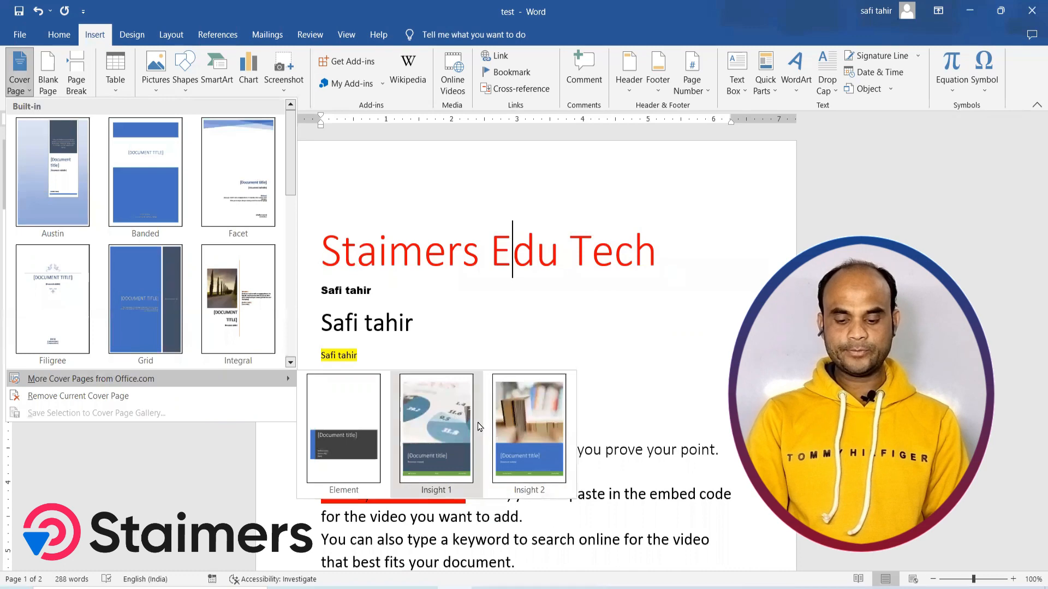
pyautogui.click(523, 423)
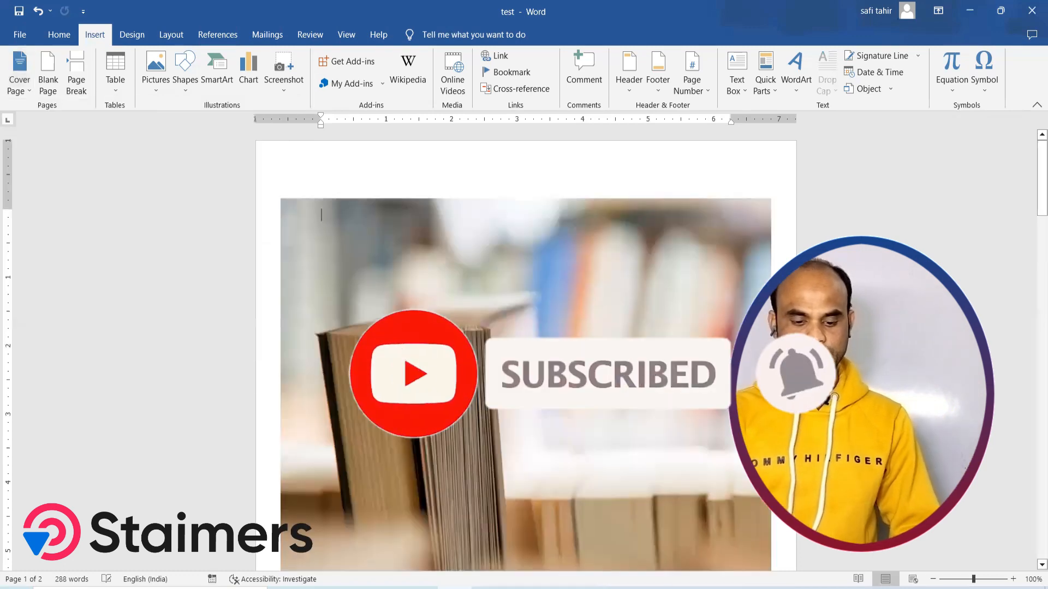
# Replace the document subtitle placeholder on the cover page with "Complete Computer Learning Center".
pyautogui.scroll(-3, 529, 308)
pyautogui.scroll(-11, 529, 309)
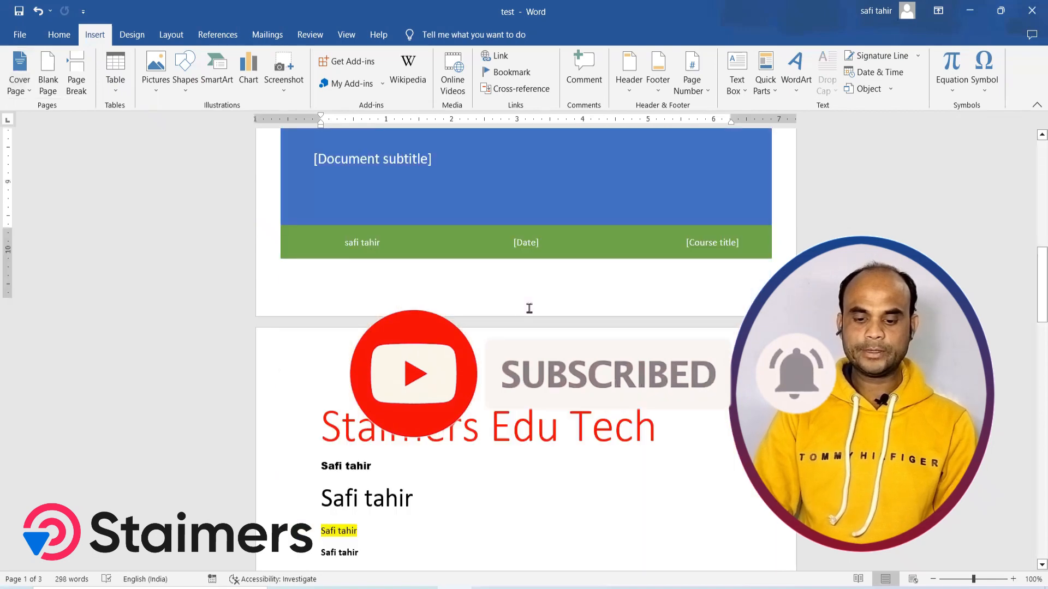
pyautogui.scroll(6, 529, 308)
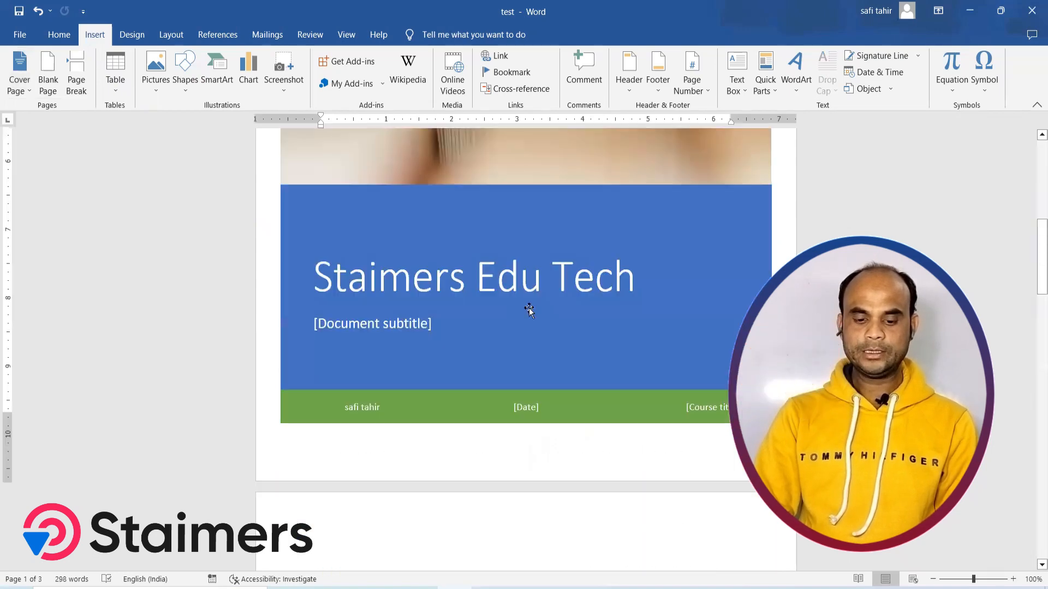
pyautogui.scroll(5, 529, 309)
pyautogui.scroll(-5, 529, 309)
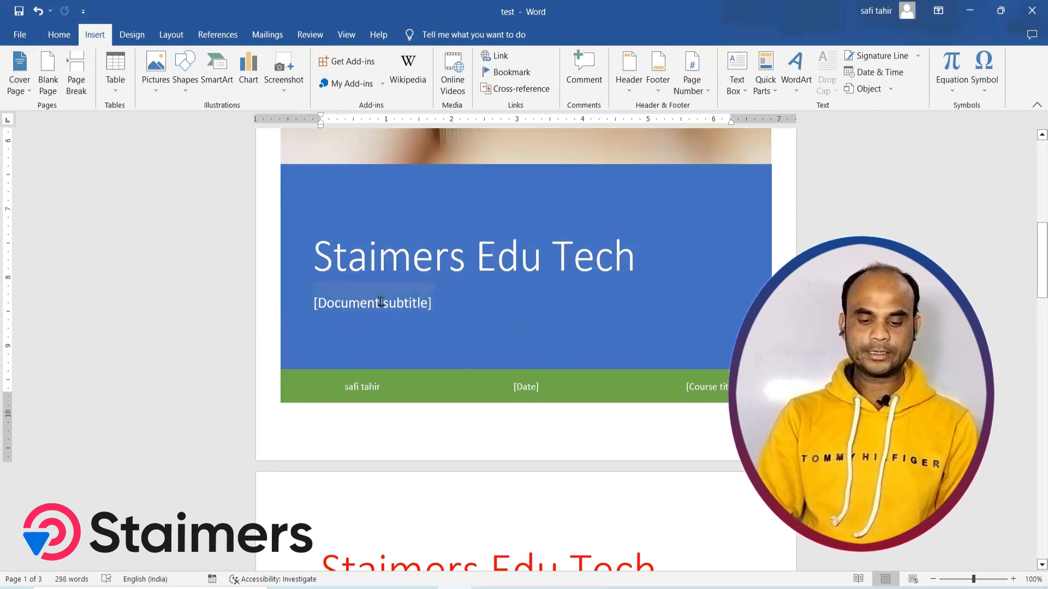
pyautogui.click(380, 303)
pyautogui.scroll(6, 381, 303)
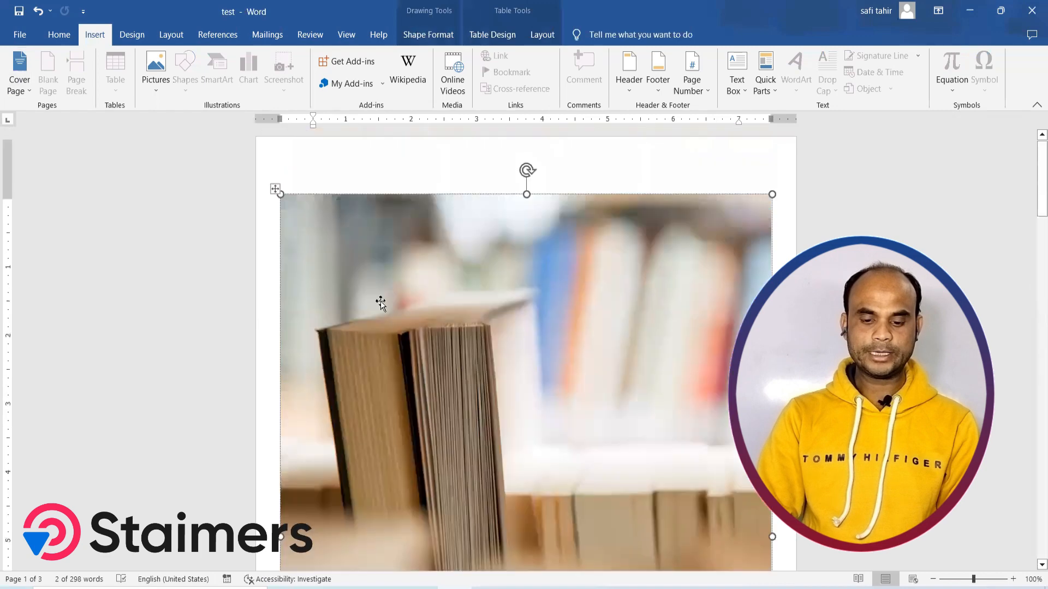
pyautogui.scroll(-6, 429, 385)
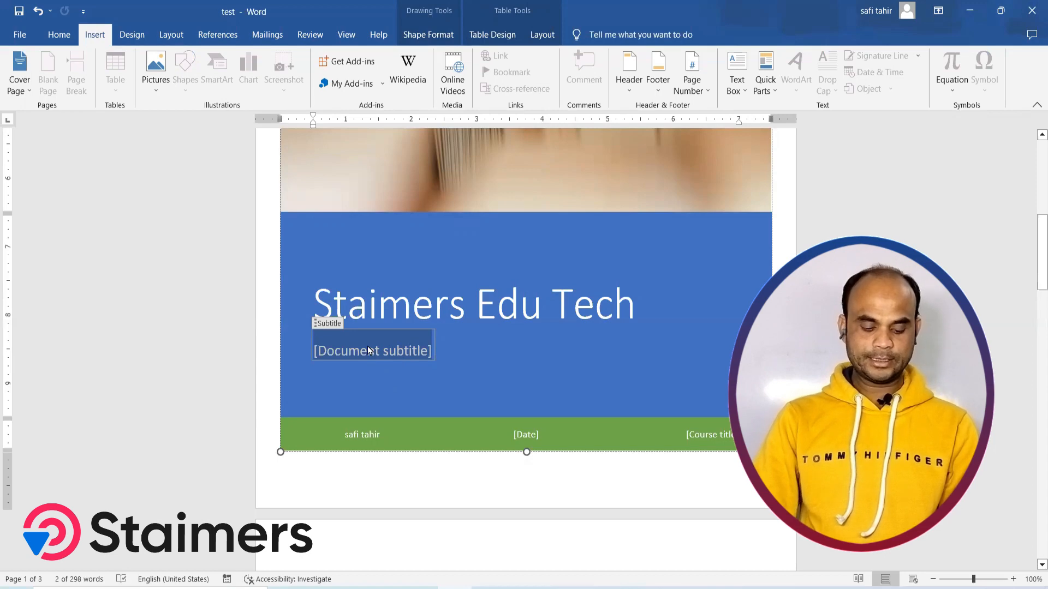
pyautogui.press('Delete')
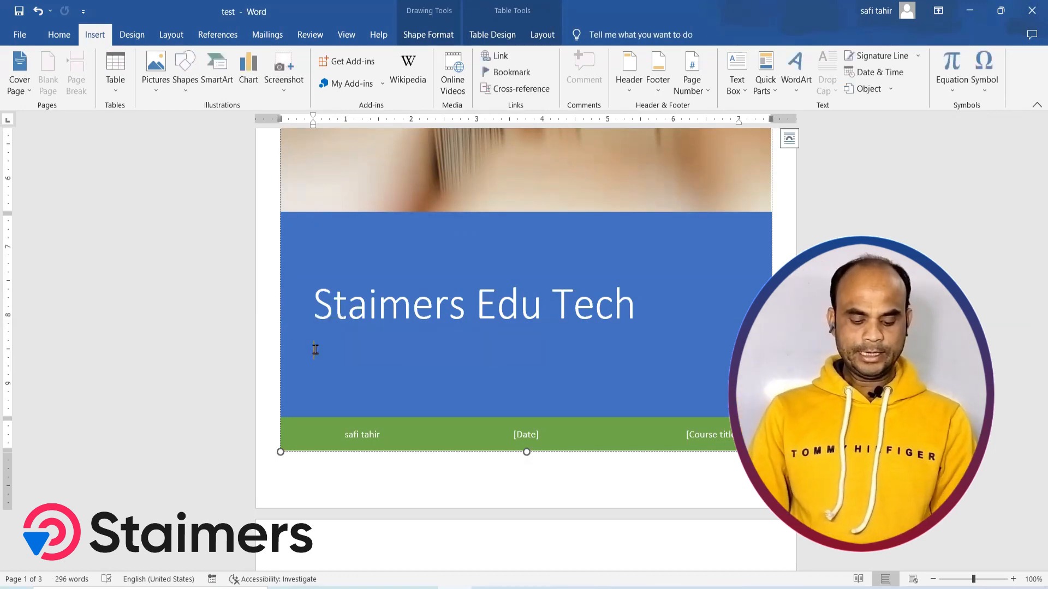
pyautogui.write('Complete Computer Learning Center')
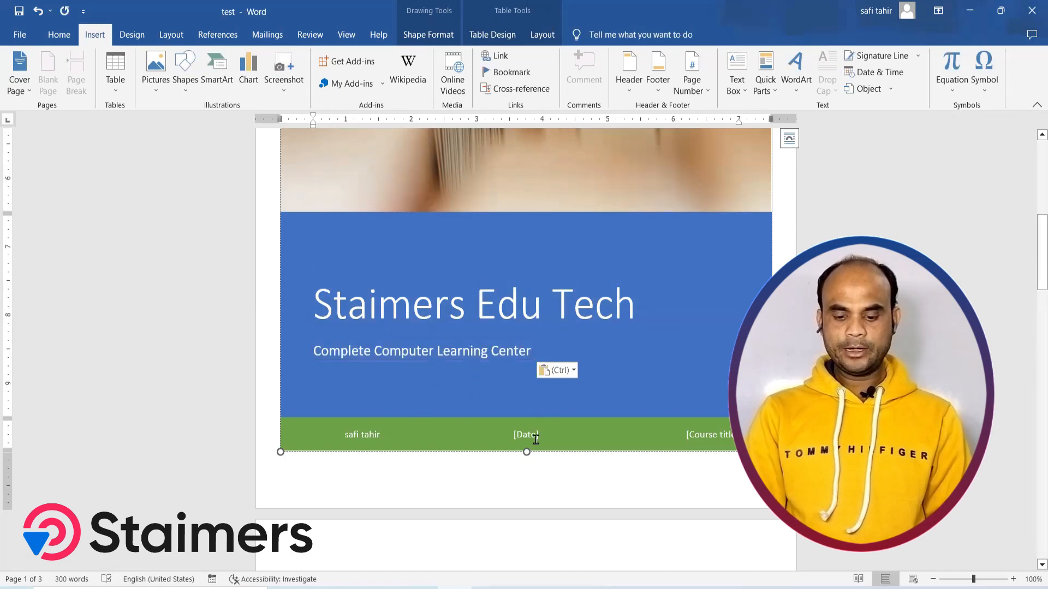
# Set the cover page's date to February 21, 2023 and enter "Computer" as the course title.
pyautogui.click(530, 437)
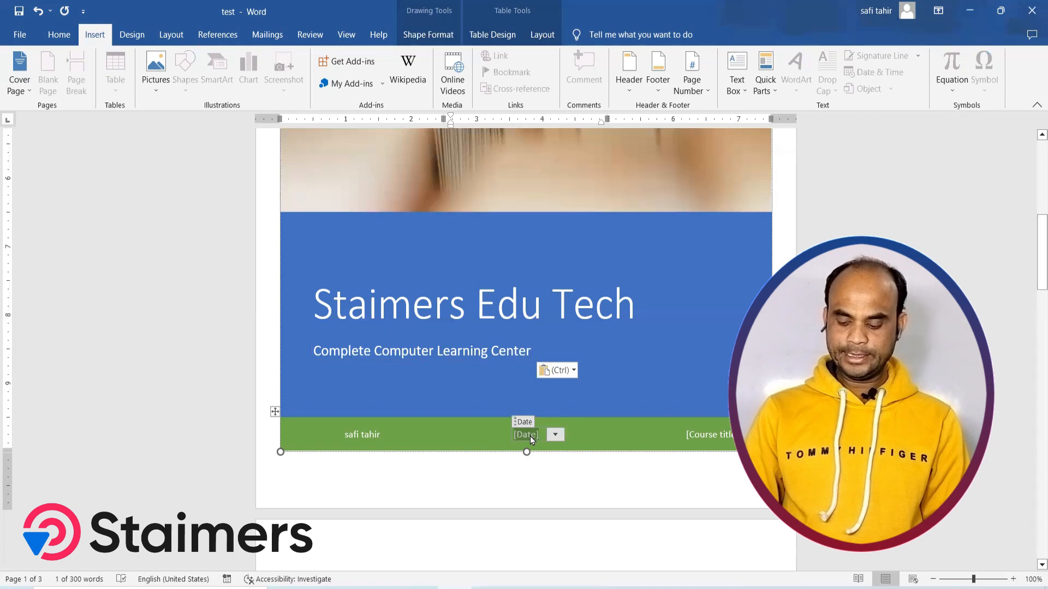
pyautogui.click(555, 434)
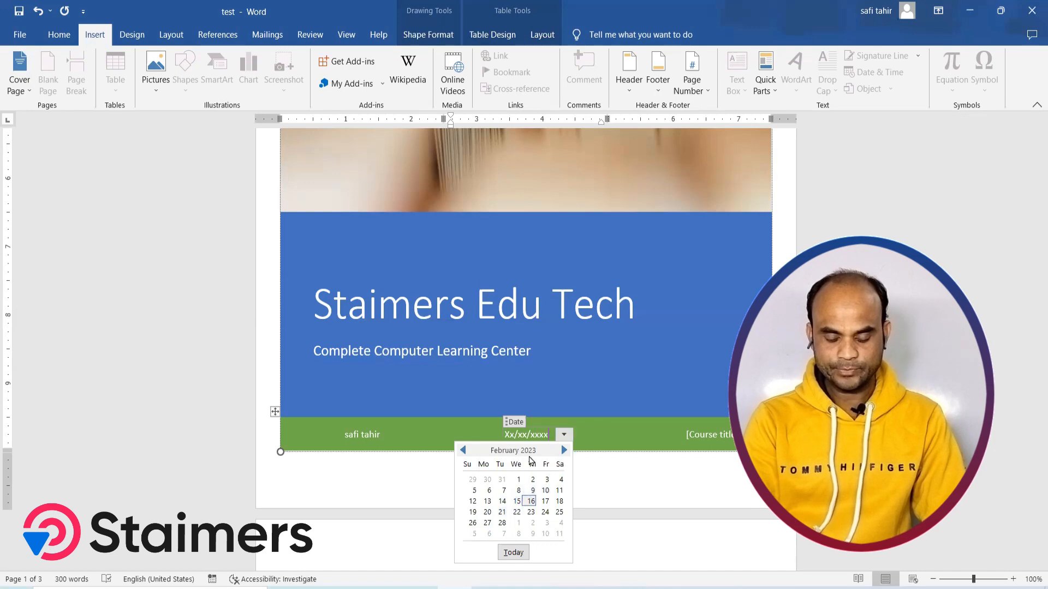
pyautogui.click(501, 513)
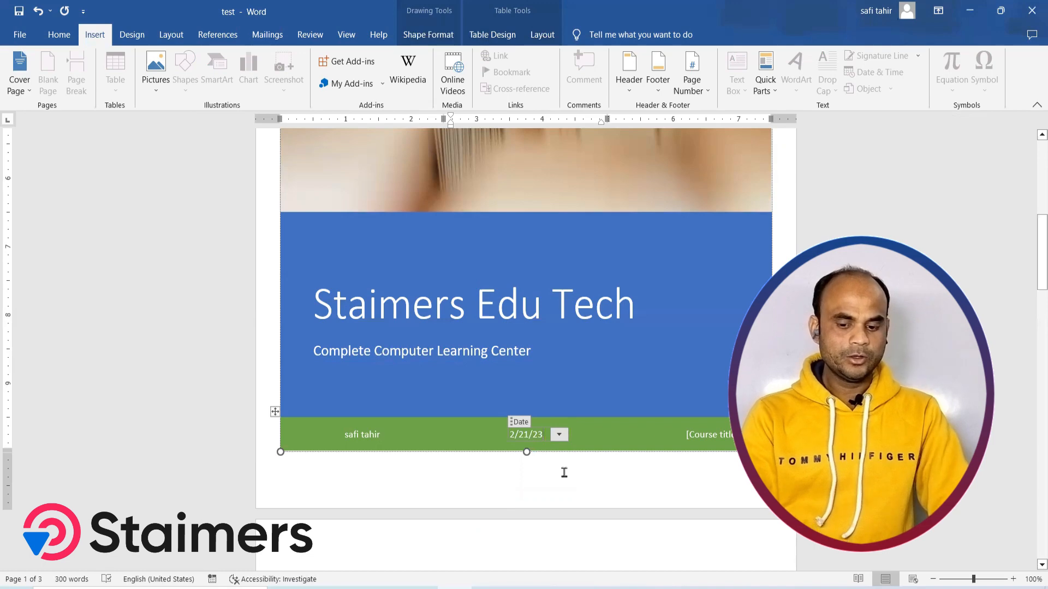
pyautogui.click(711, 436)
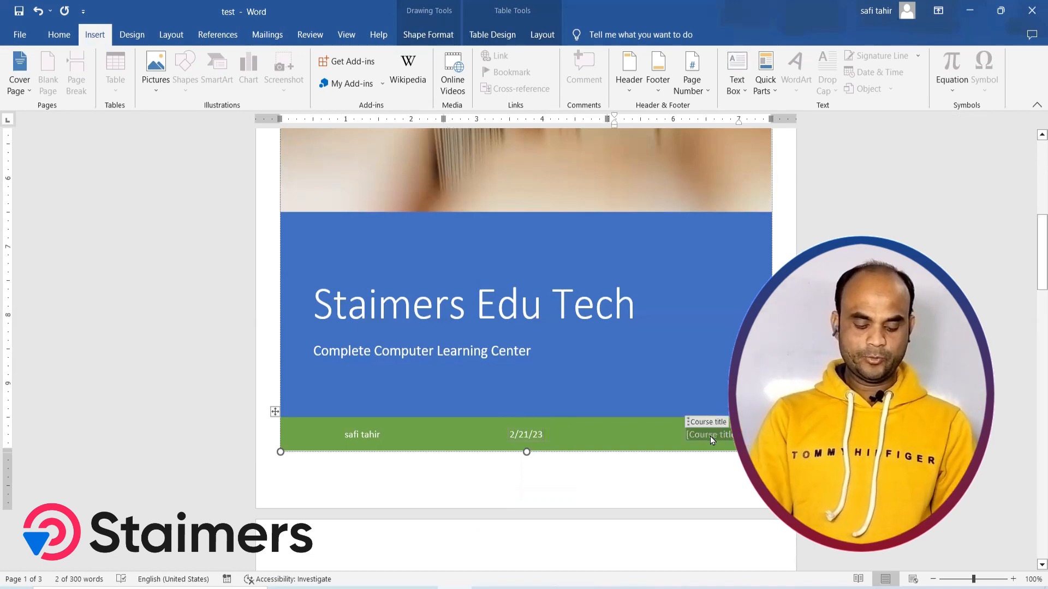
pyautogui.write('Computer')
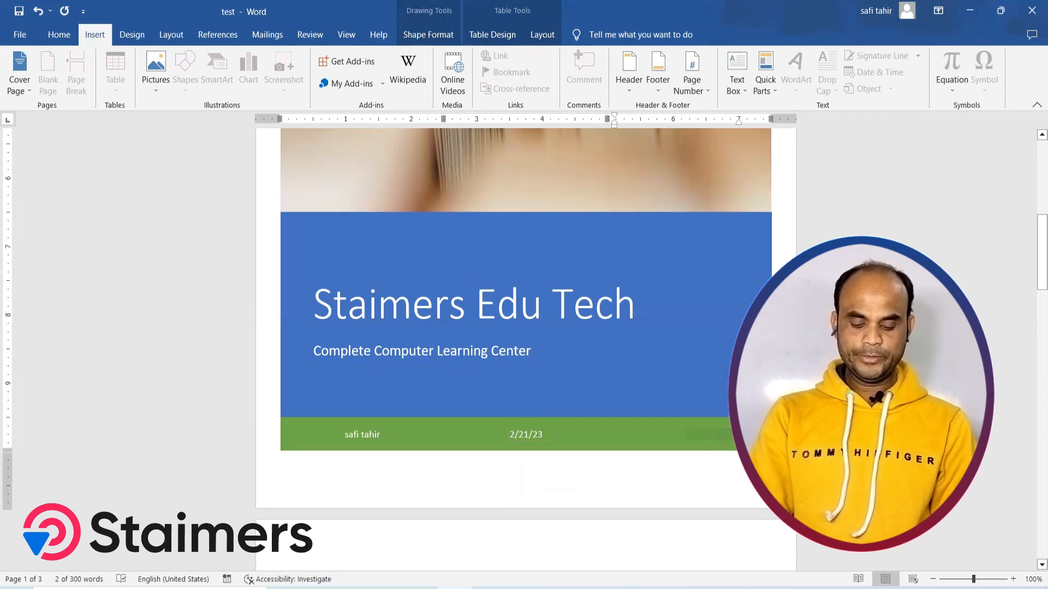
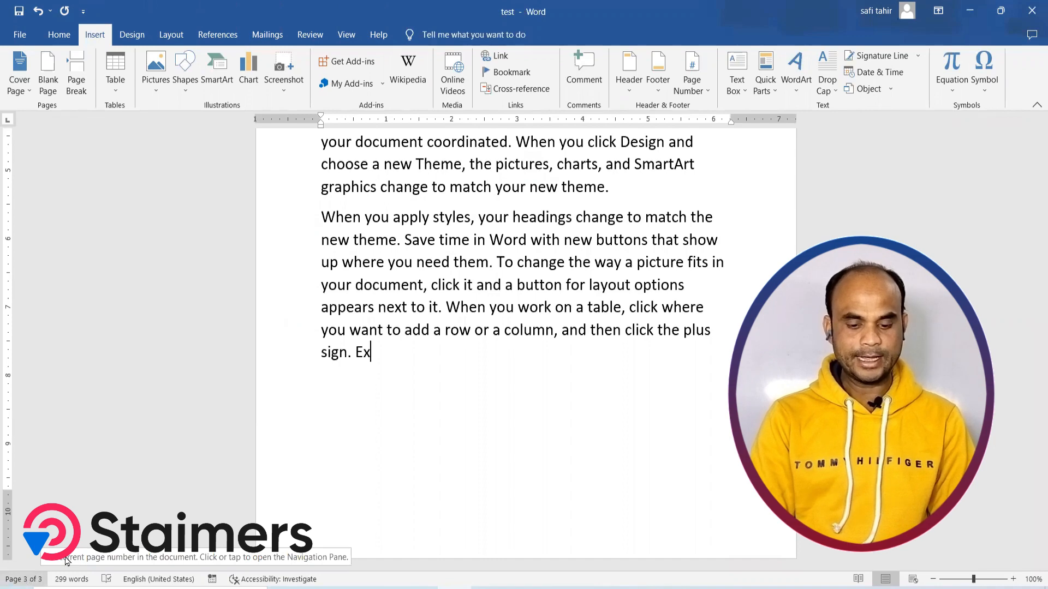
# Add an empty line and a page break after the closing paragraph of the document, and remove them again.
pyautogui.press('Return')
pyautogui.rightClick(386, 420)
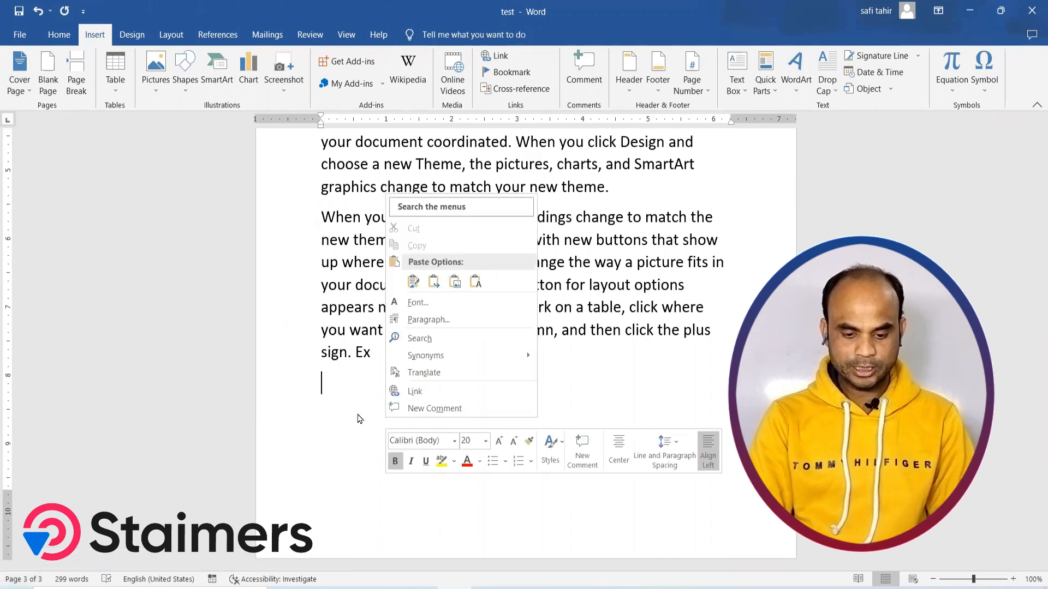
pyautogui.click(332, 392)
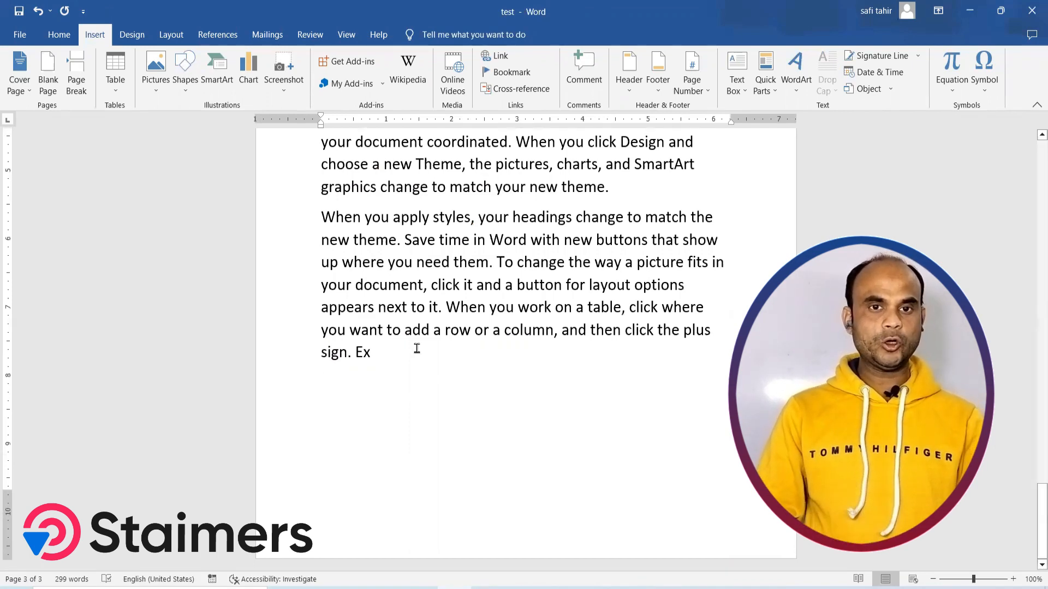
pyautogui.scroll(6, 417, 349)
pyautogui.scroll(-5, 417, 349)
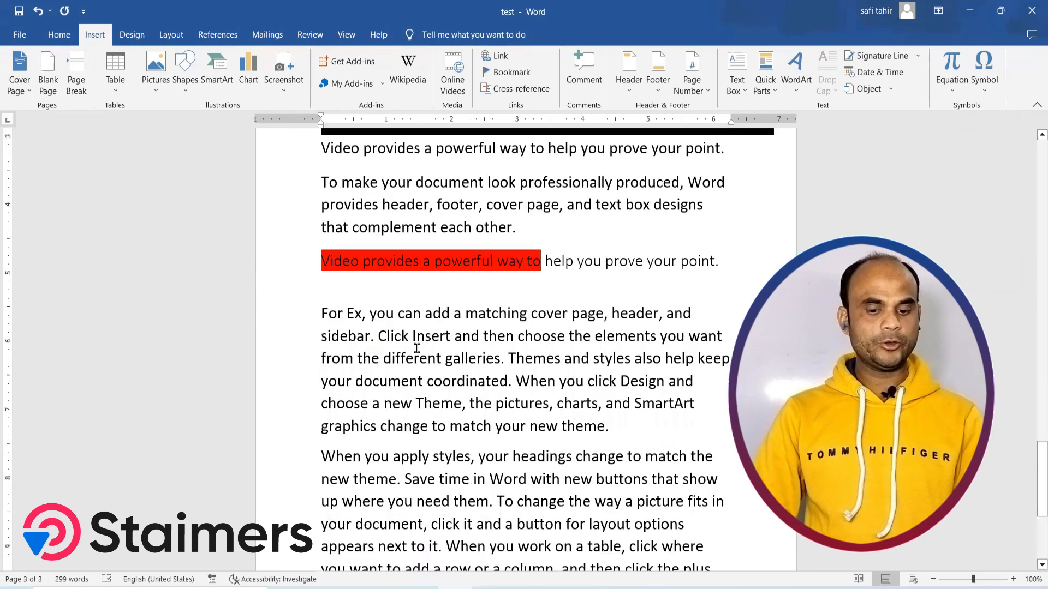
pyautogui.scroll(8, 416, 349)
pyautogui.scroll(-8, 417, 349)
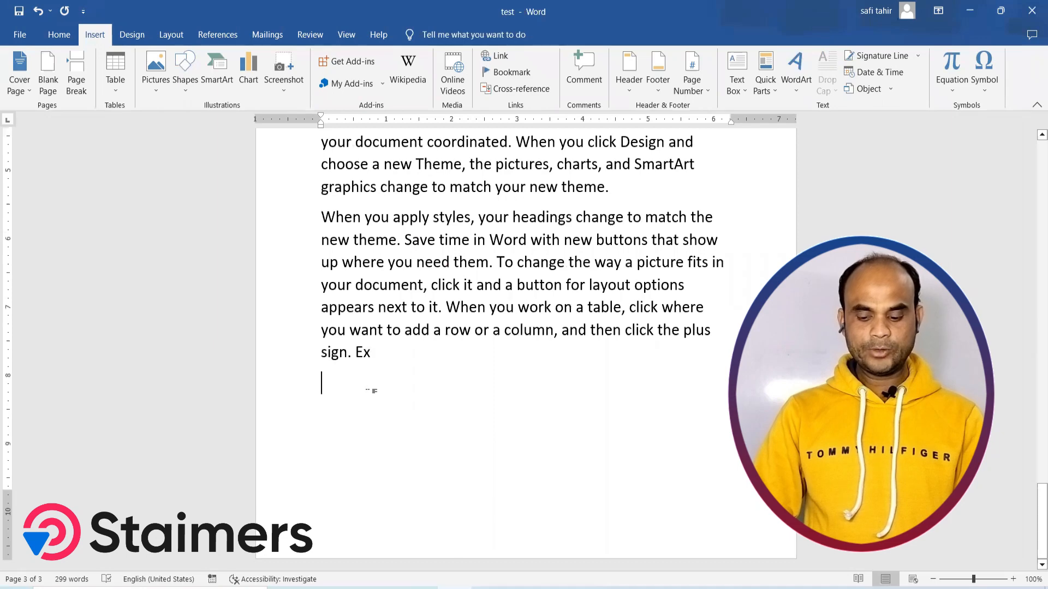
pyautogui.hotkey('ctrl', 'Return')
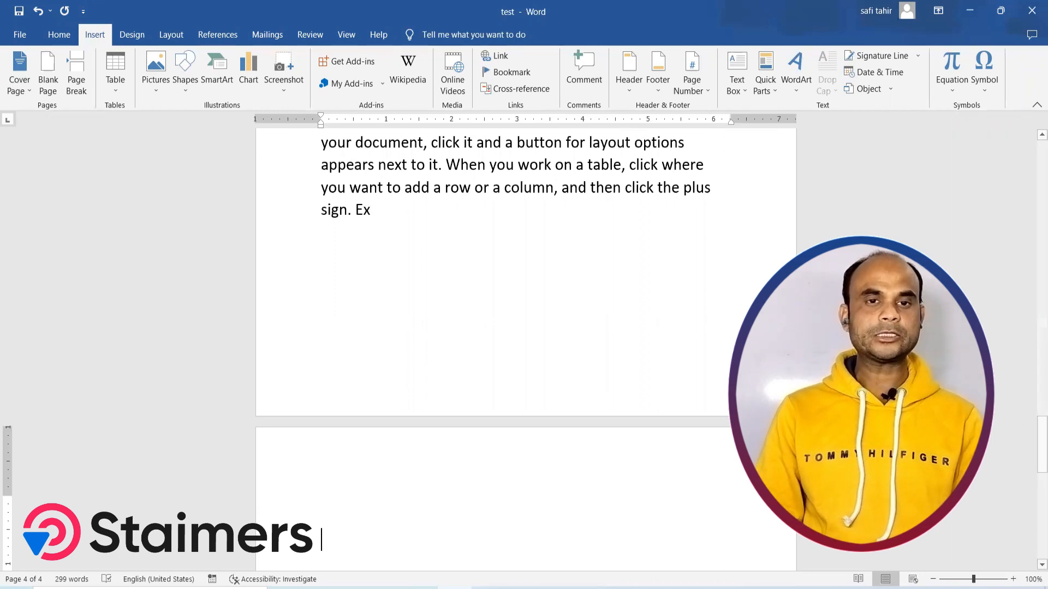
pyautogui.press('BackSpace')
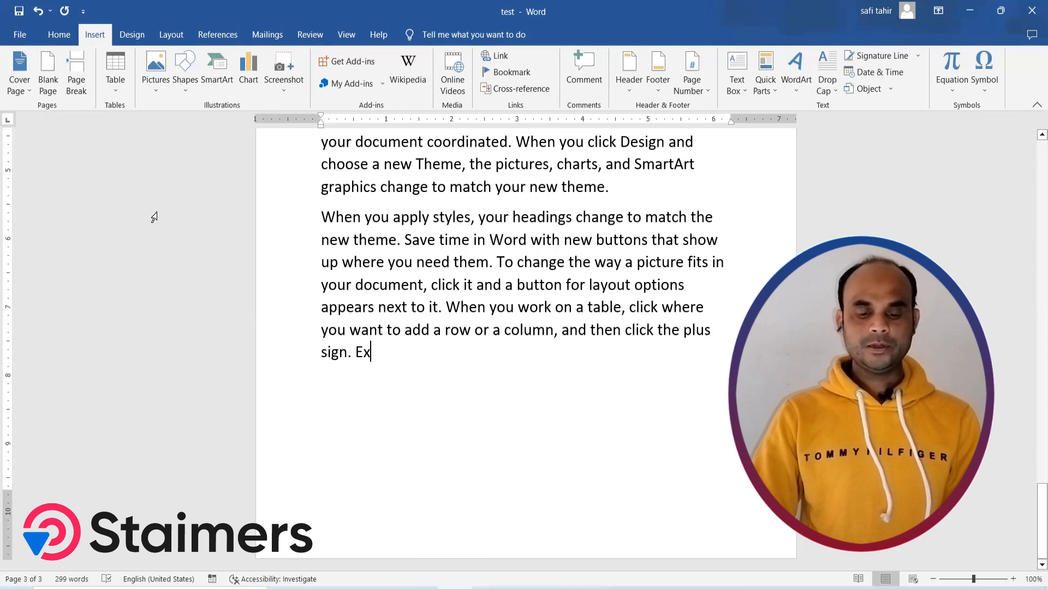
# Insert a blank page after the closing paragraph on page 3 and look over the new page.
pyautogui.click(48, 81)
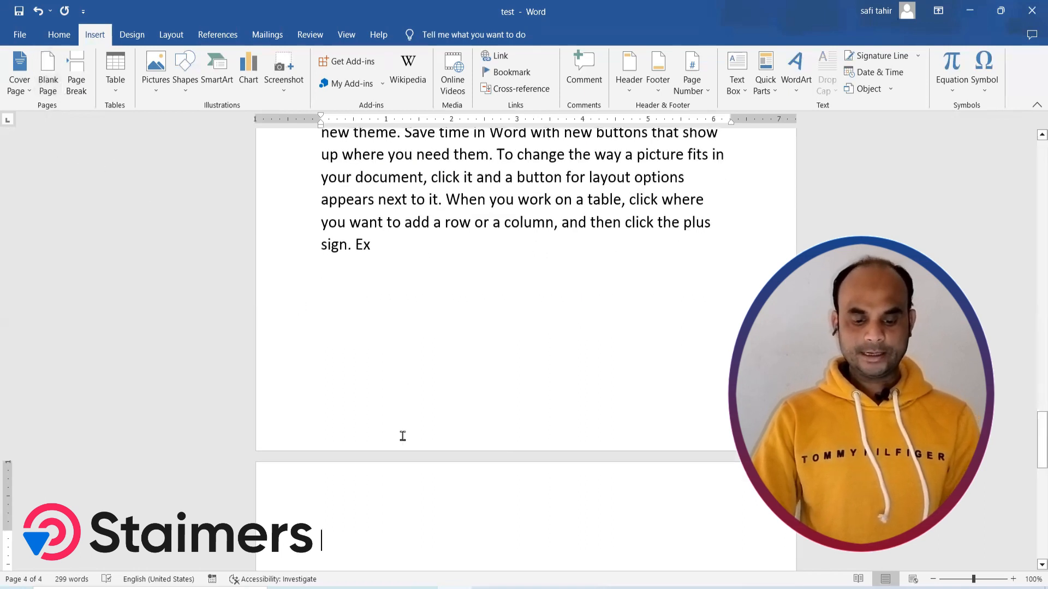
pyautogui.scroll(-3, 404, 434)
pyautogui.scroll(3, 407, 433)
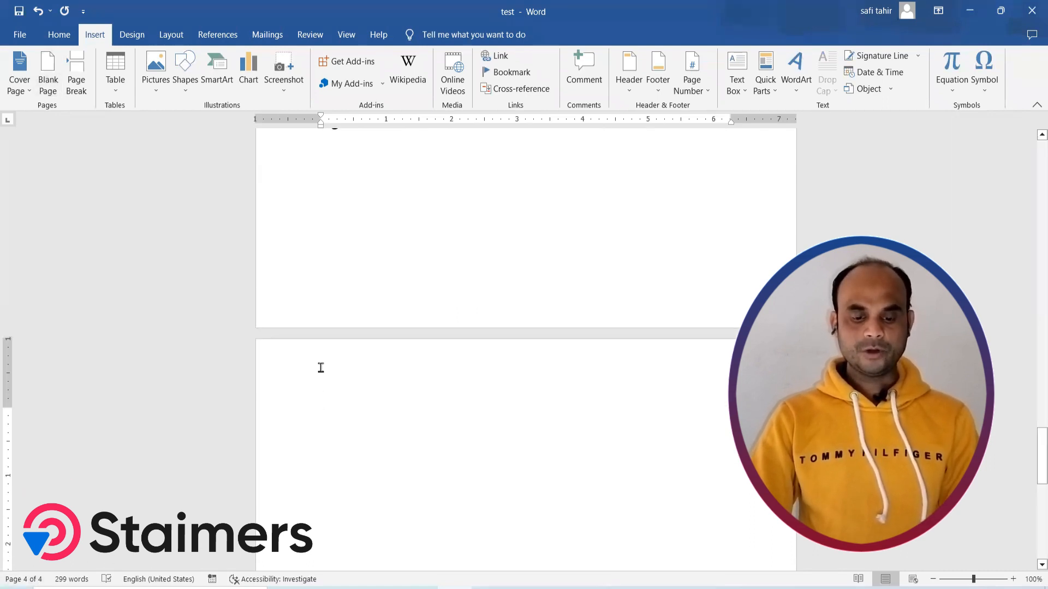
pyautogui.scroll(-3, 321, 367)
pyautogui.scroll(2, 321, 367)
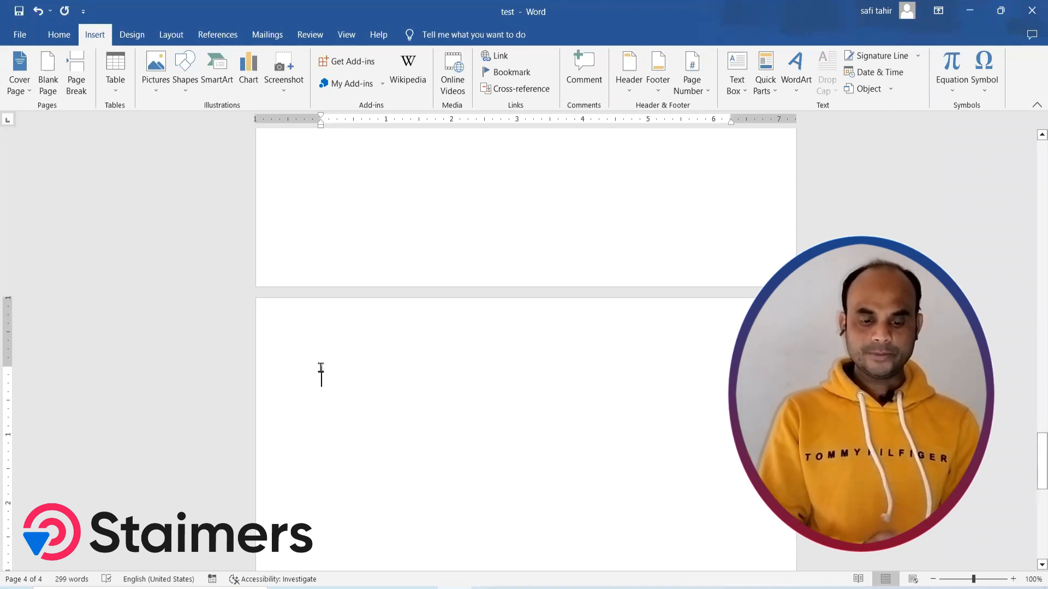
# Try entering "St" and replacing it with "Staimers Edu Tech" on the blank page, and revert the text and the page insertion.
pyautogui.write('St')
pyautogui.hotkey('ctrl', 'a')
pyautogui.scroll(-1, 326, 318)
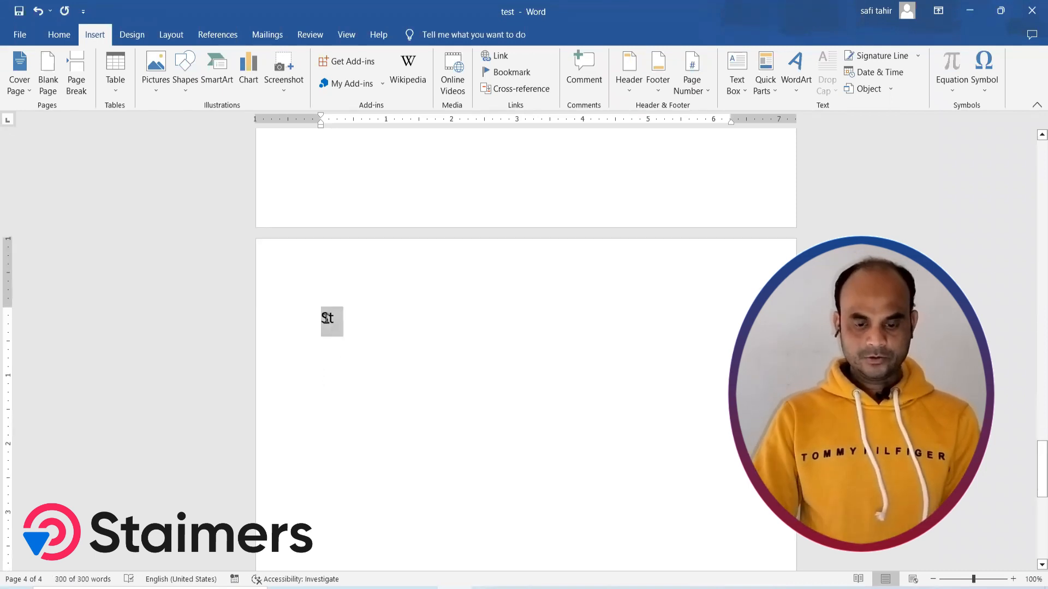
pyautogui.press('Delete')
pyautogui.write('Staimers Edu Tech')
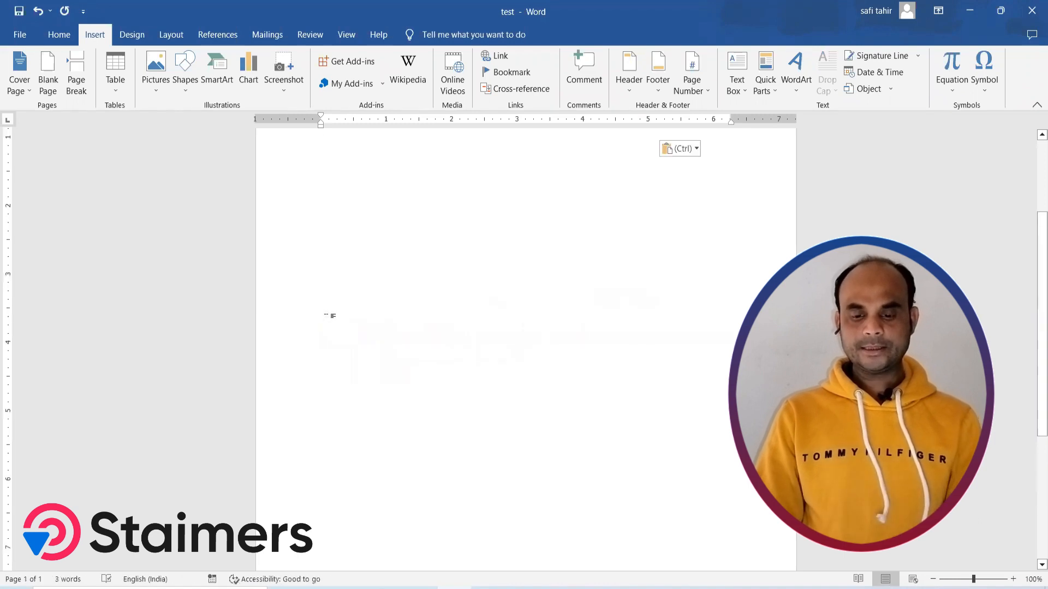
pyautogui.press('BackSpace')
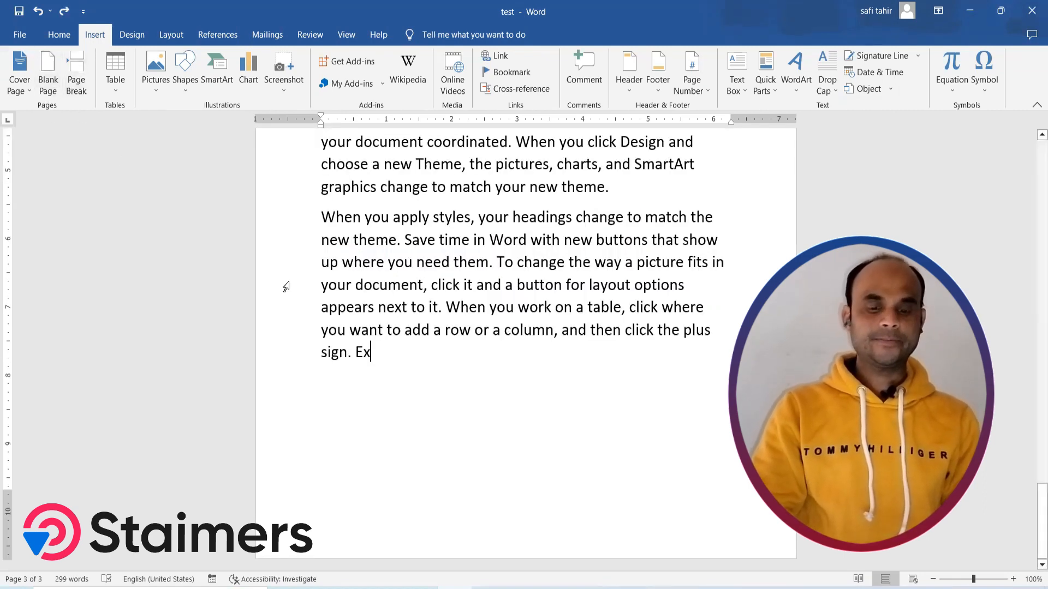
# Insert a page break before the paragraph beginning "When you apply styles".
pyautogui.scroll(6, 386, 356)
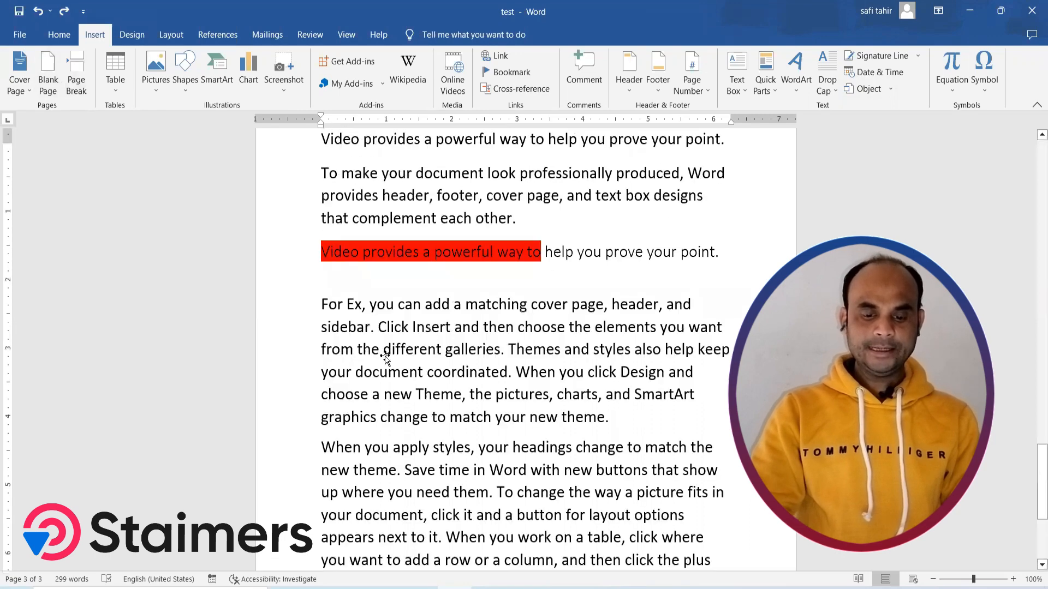
pyautogui.scroll(-5, 385, 356)
pyautogui.scroll(-1, 385, 356)
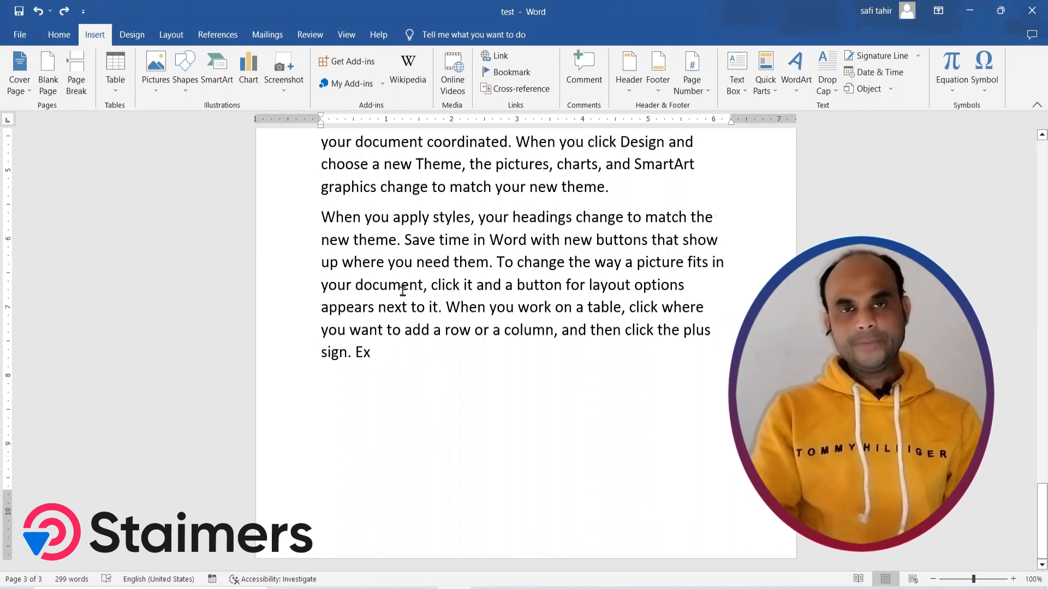
pyautogui.click(73, 74)
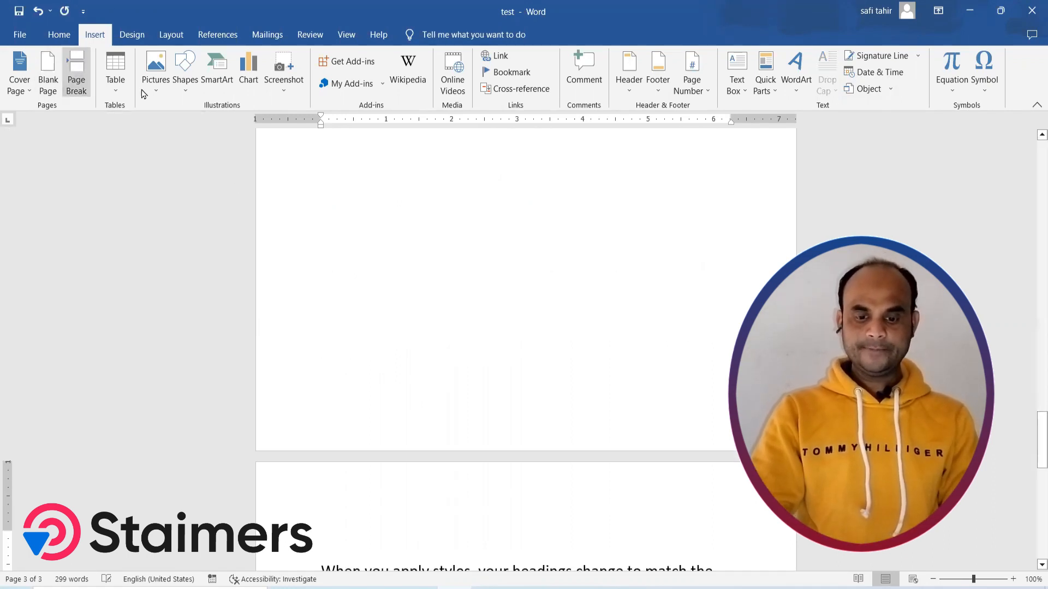
# Examine how the text is divided between the pages before and after the inserted page break.
pyautogui.scroll(8, 374, 366)
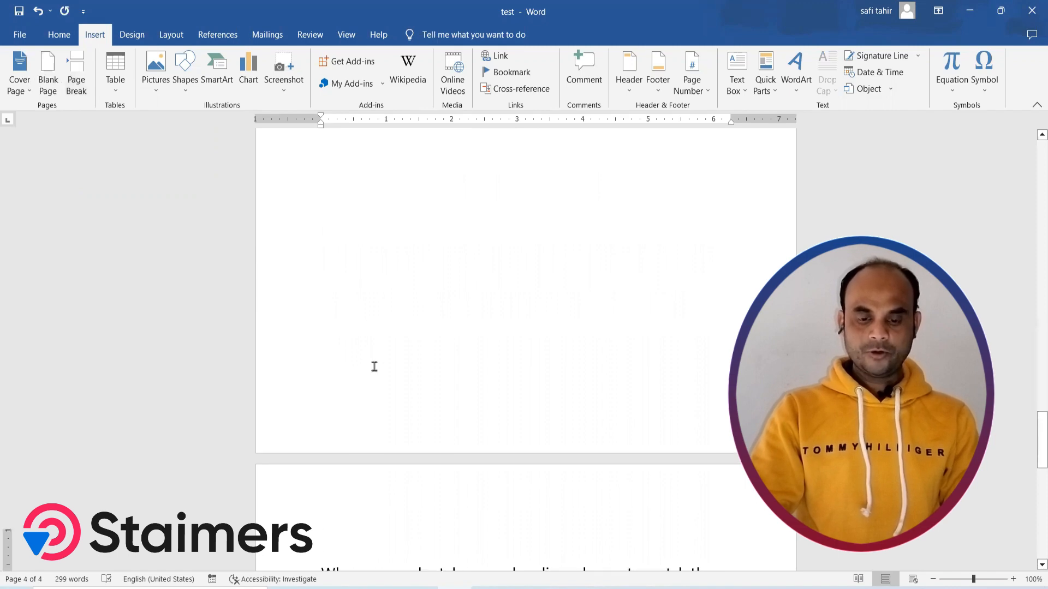
pyautogui.scroll(-11, 374, 367)
pyautogui.scroll(-4, 374, 366)
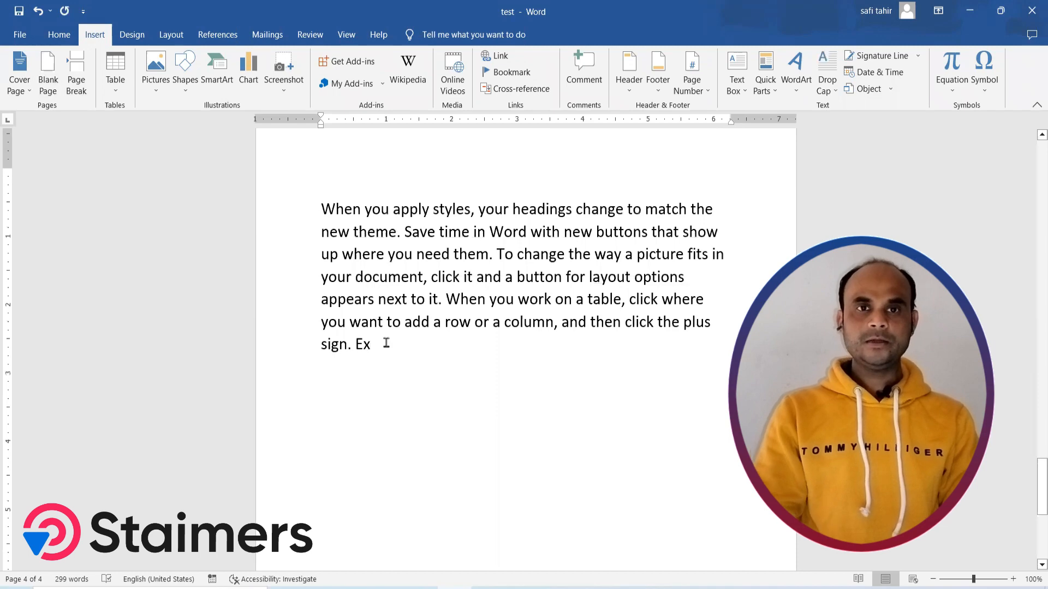
pyautogui.scroll(6, 387, 342)
pyautogui.scroll(5, 387, 339)
pyautogui.scroll(-10, 387, 341)
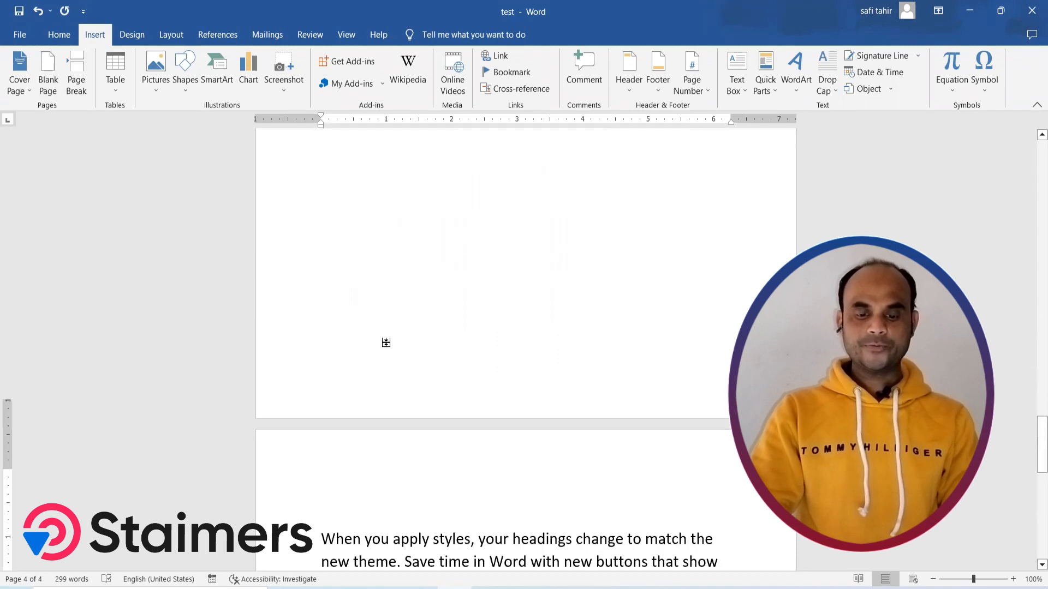
pyautogui.scroll(4, 386, 342)
pyautogui.scroll(1, 360, 333)
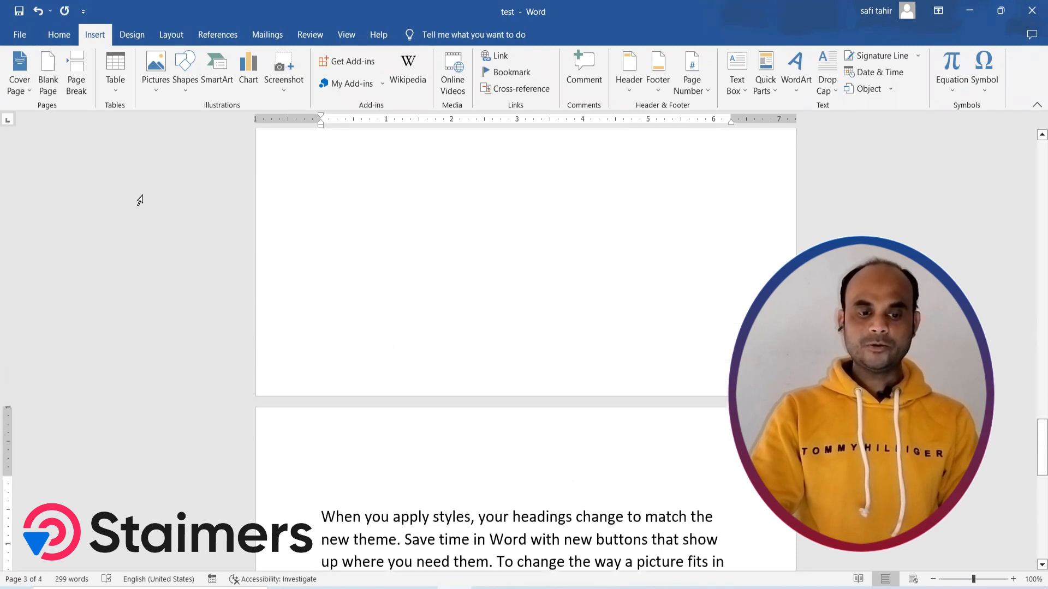
# Show paragraph marks and hidden formatting symbols, and bring the page break marker on page 3 into view.
pyautogui.click(58, 36)
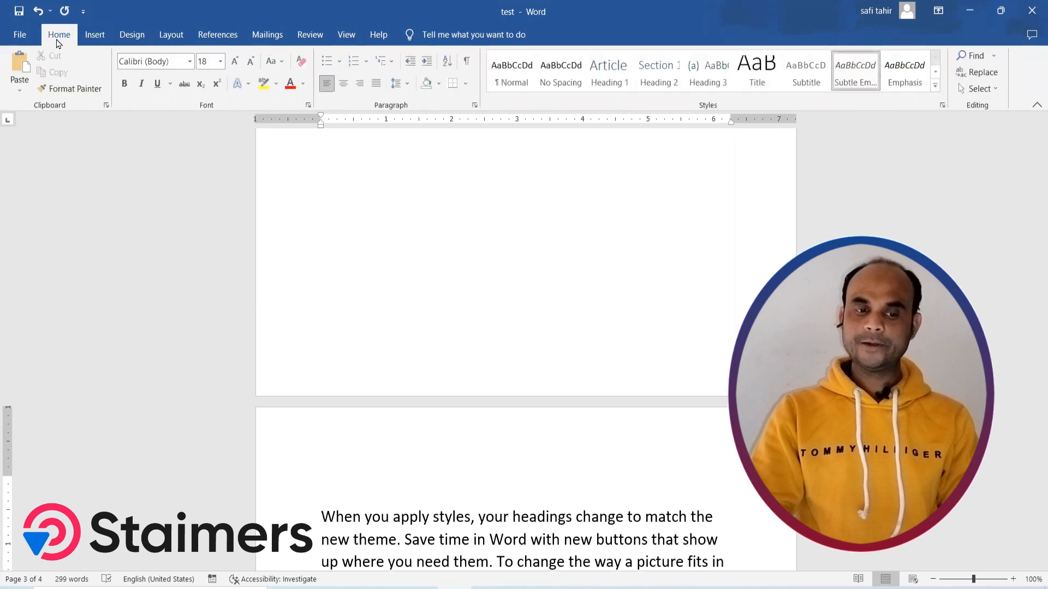
pyautogui.click(462, 67)
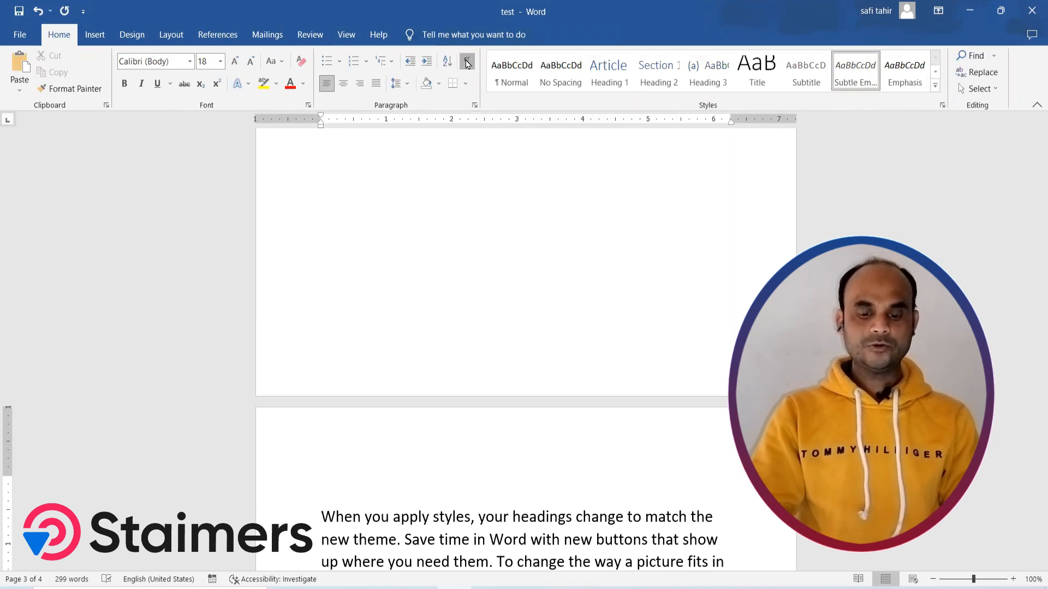
pyautogui.scroll(5, 492, 224)
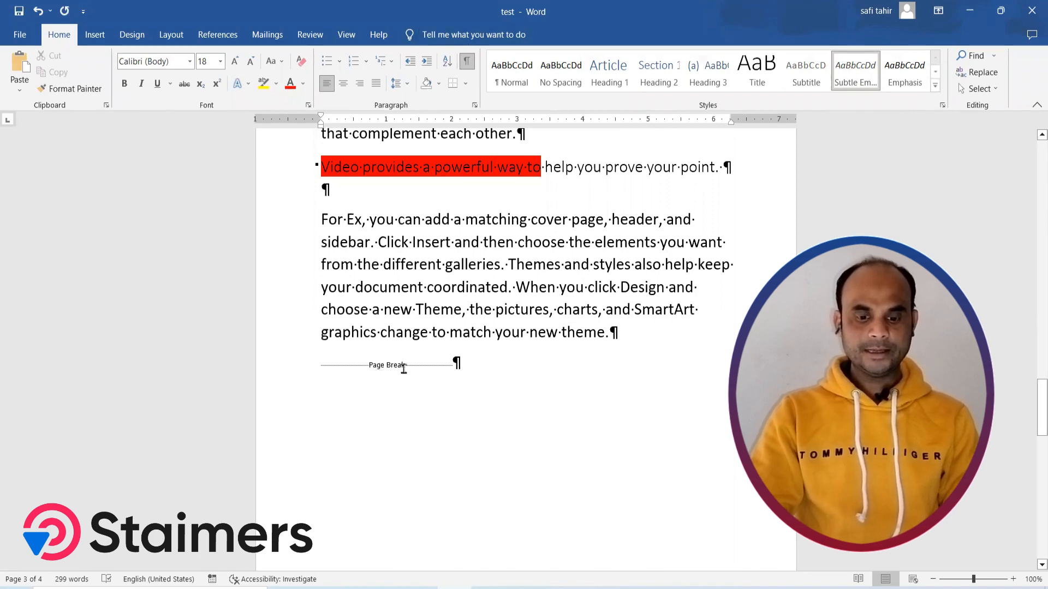
# Review the text before and after the page break marker, and hide the paragraph marks and other formatting symbols.
pyautogui.scroll(-2, 410, 365)
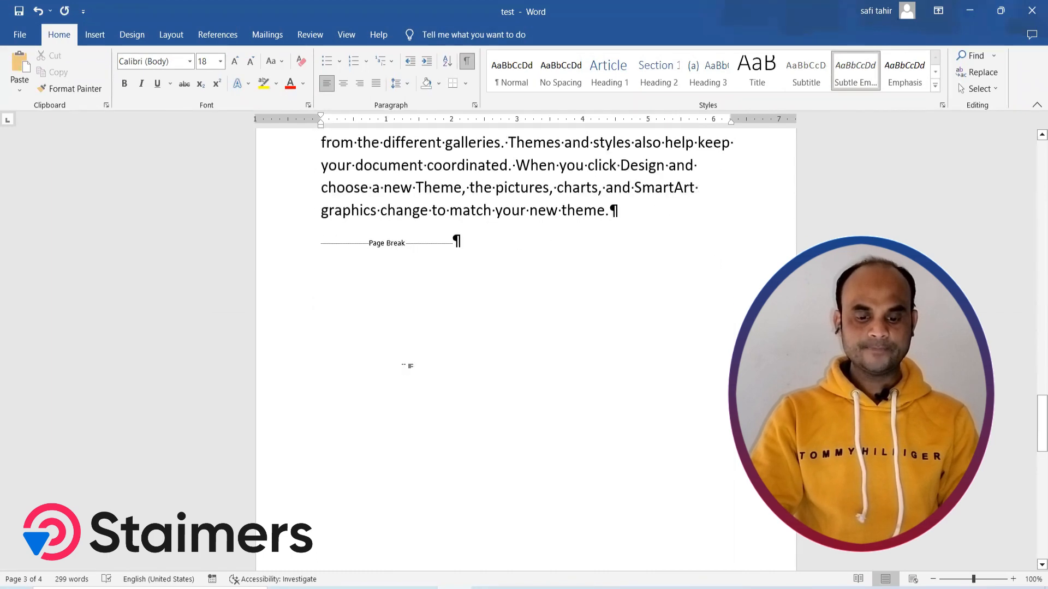
pyautogui.scroll(5, 411, 366)
pyautogui.scroll(-5, 411, 365)
pyautogui.scroll(-6, 407, 366)
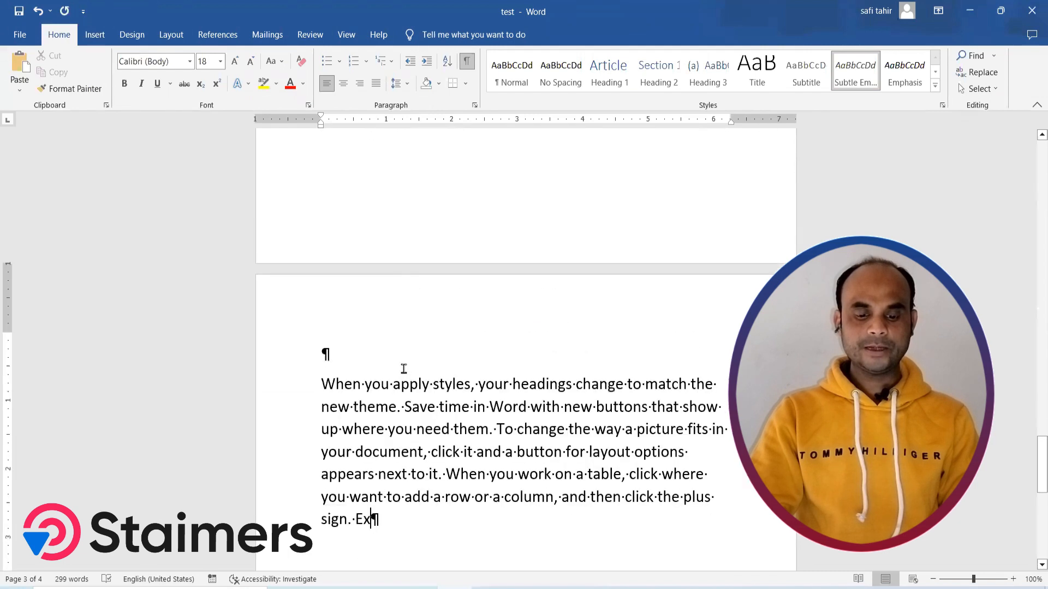
pyautogui.scroll(4, 407, 366)
pyautogui.scroll(3, 411, 366)
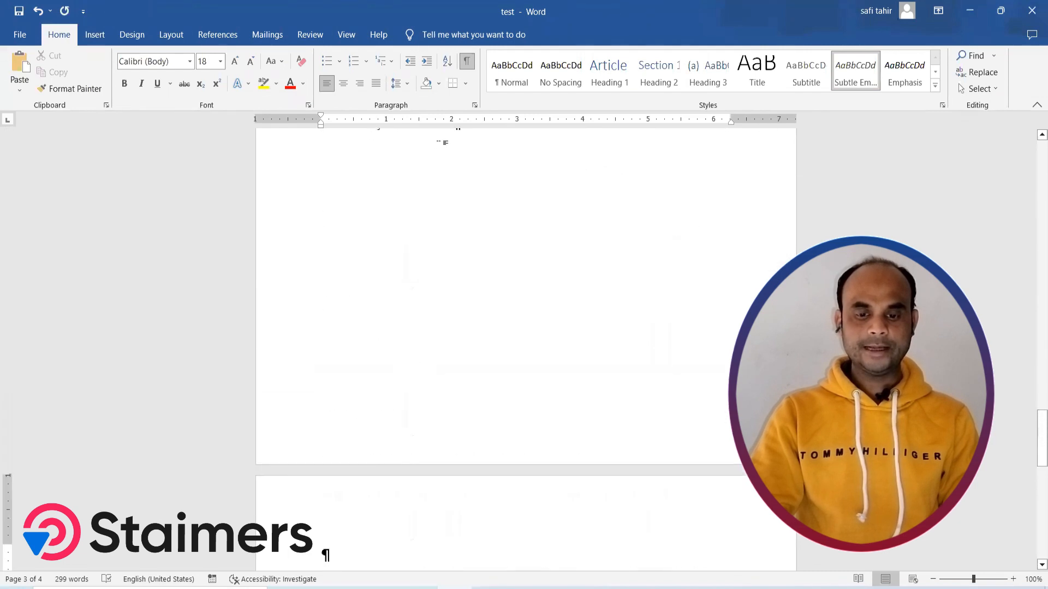
pyautogui.click(467, 60)
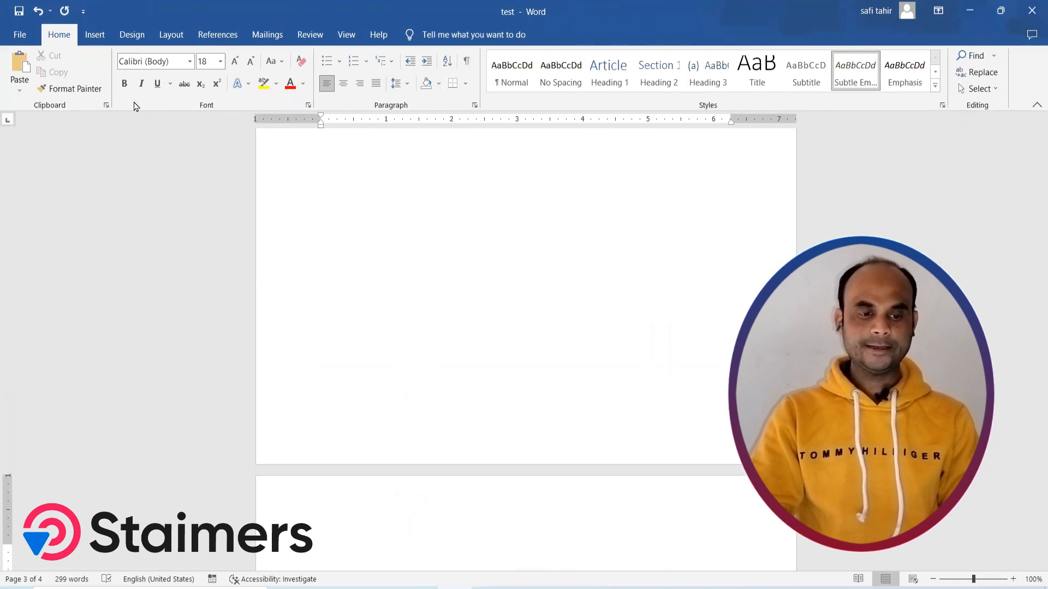
# Insert a table with 2 columns and 4 rows below the paragraph ending in "Ex".
pyautogui.click(94, 36)
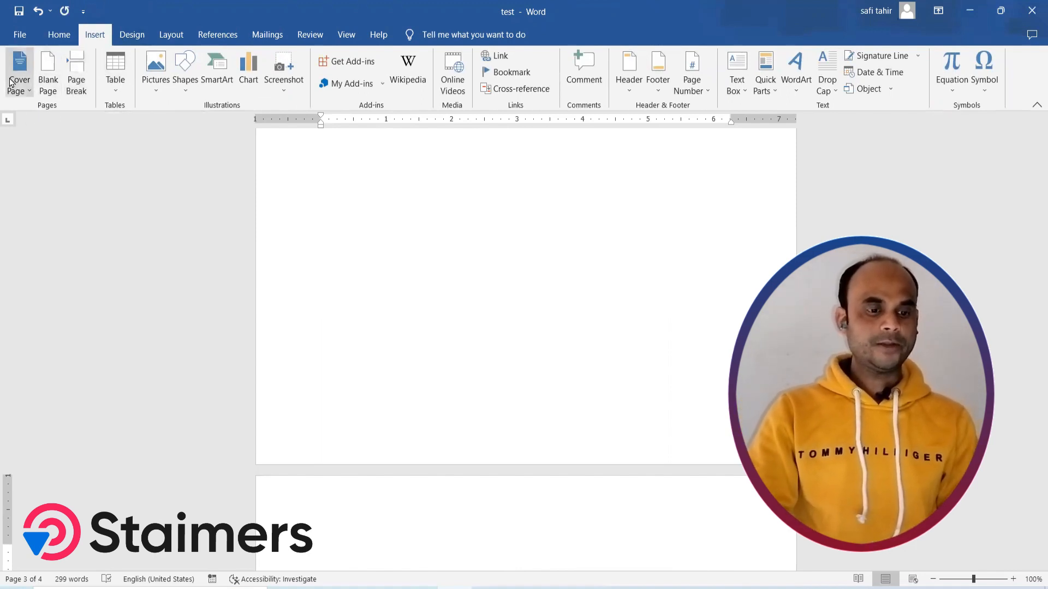
pyautogui.click(90, 81)
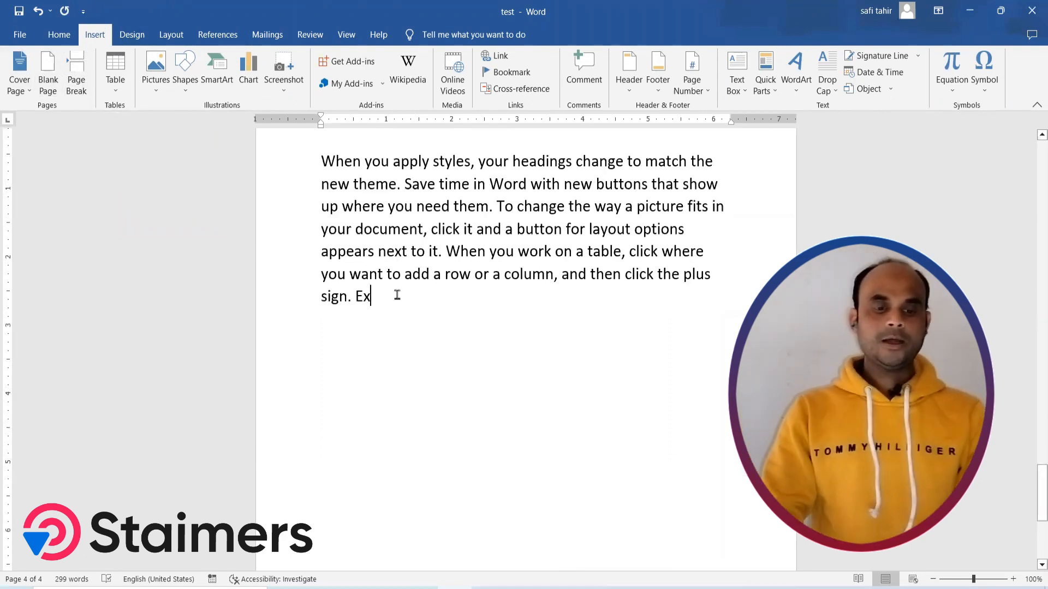
pyautogui.click(116, 93)
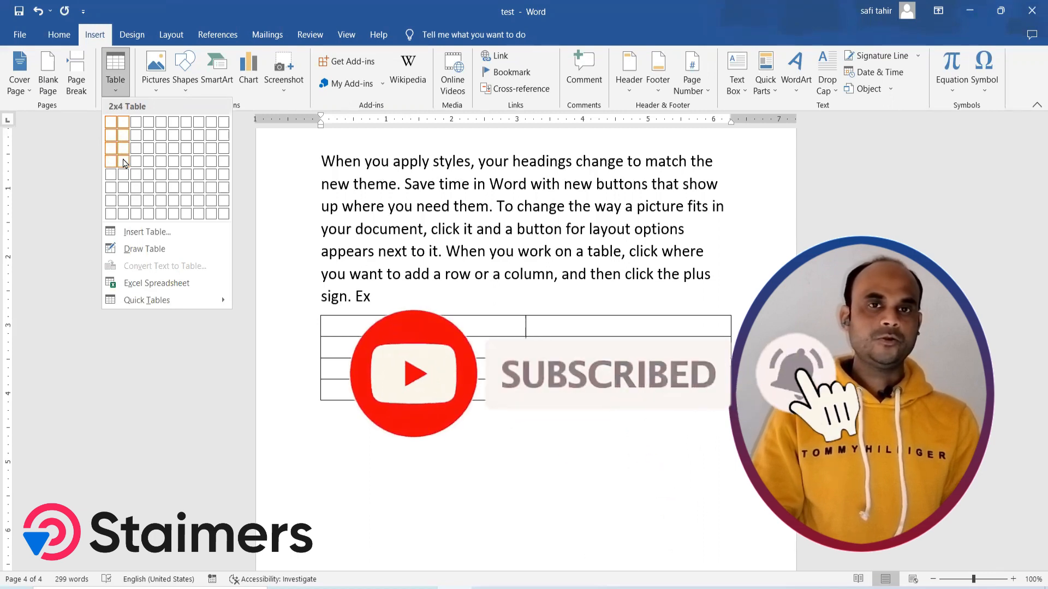
pyautogui.click(124, 161)
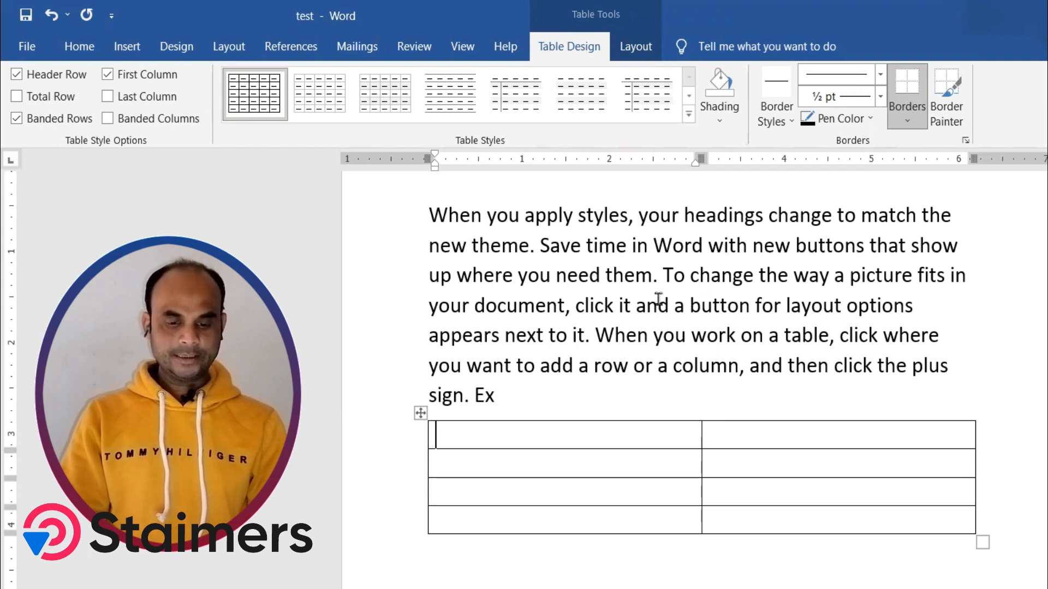
# Undo and redo the table insertion, and show the design options for the table.
pyautogui.hotkey('ctrl', 'z')
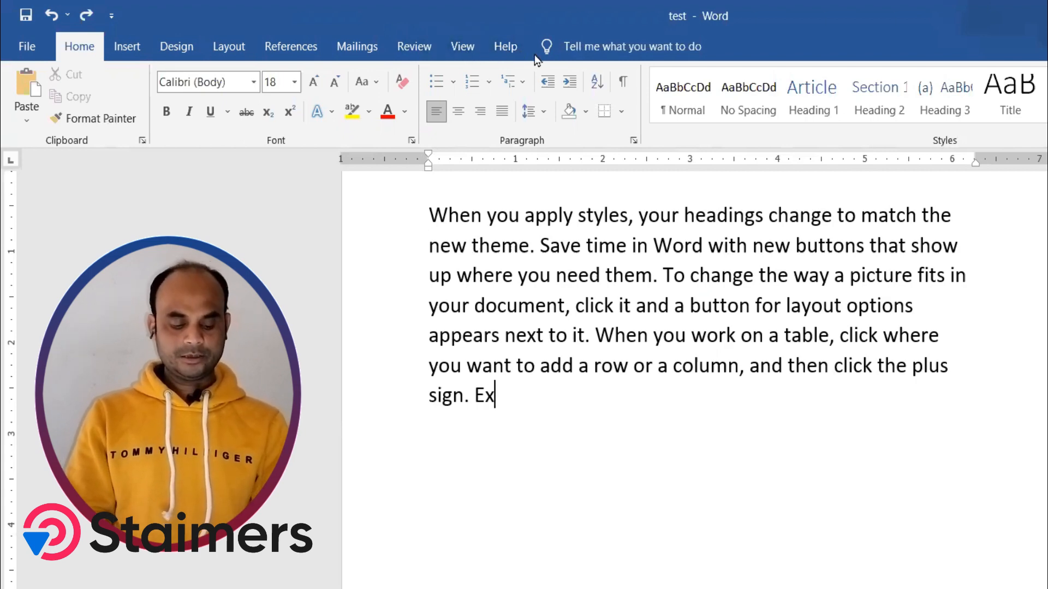
pyautogui.hotkey('ctrl', 'y')
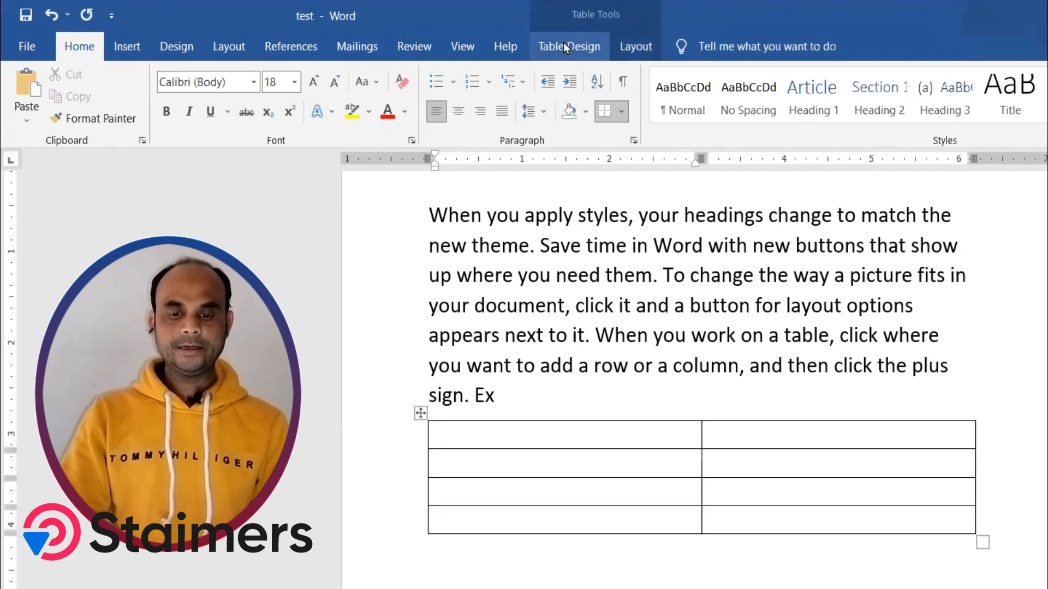
pyautogui.click(563, 44)
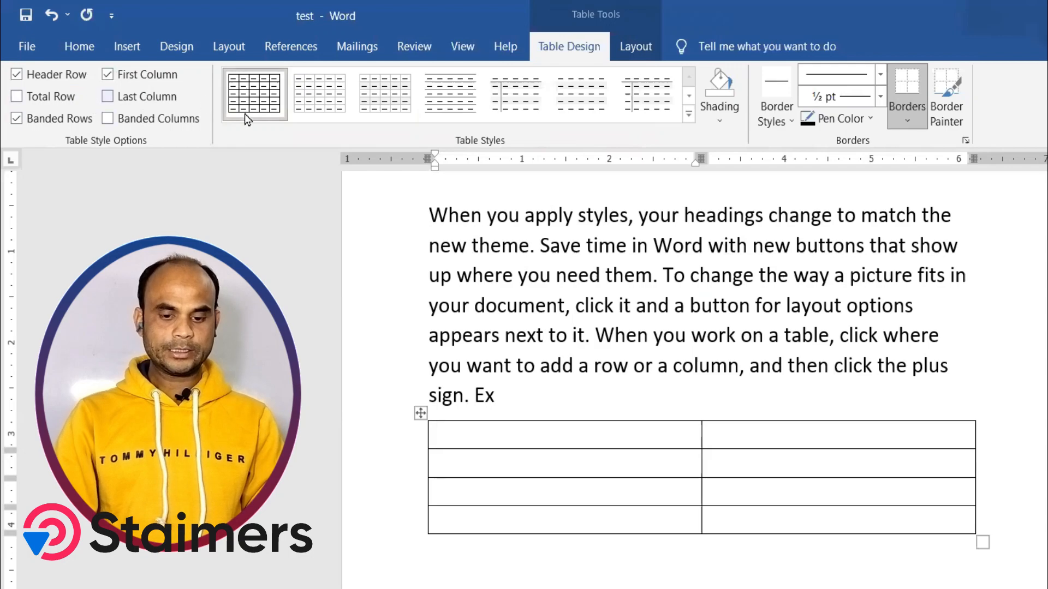
pyautogui.click(126, 47)
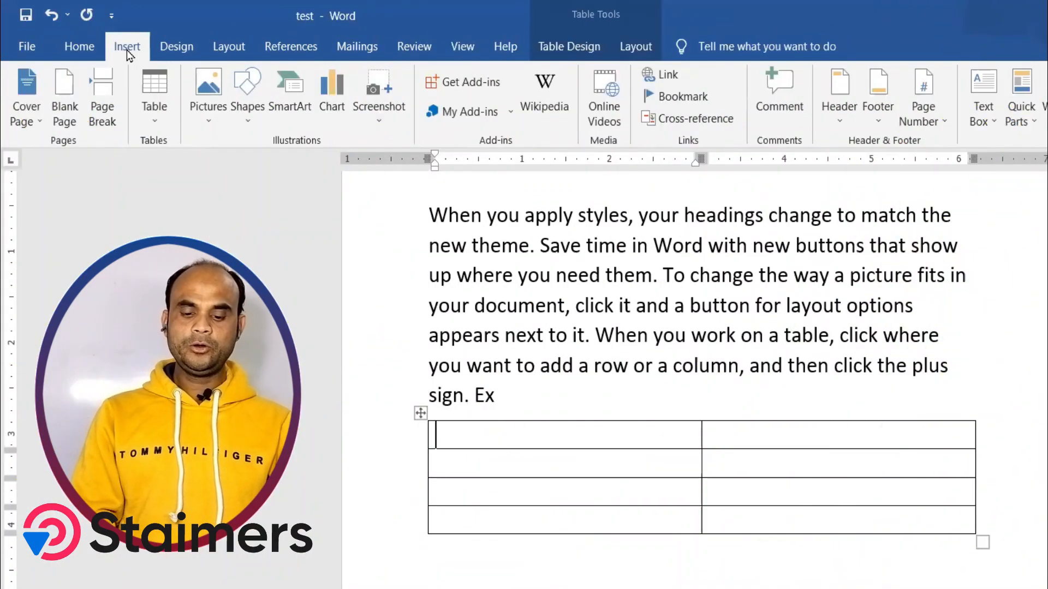
pyautogui.click(567, 46)
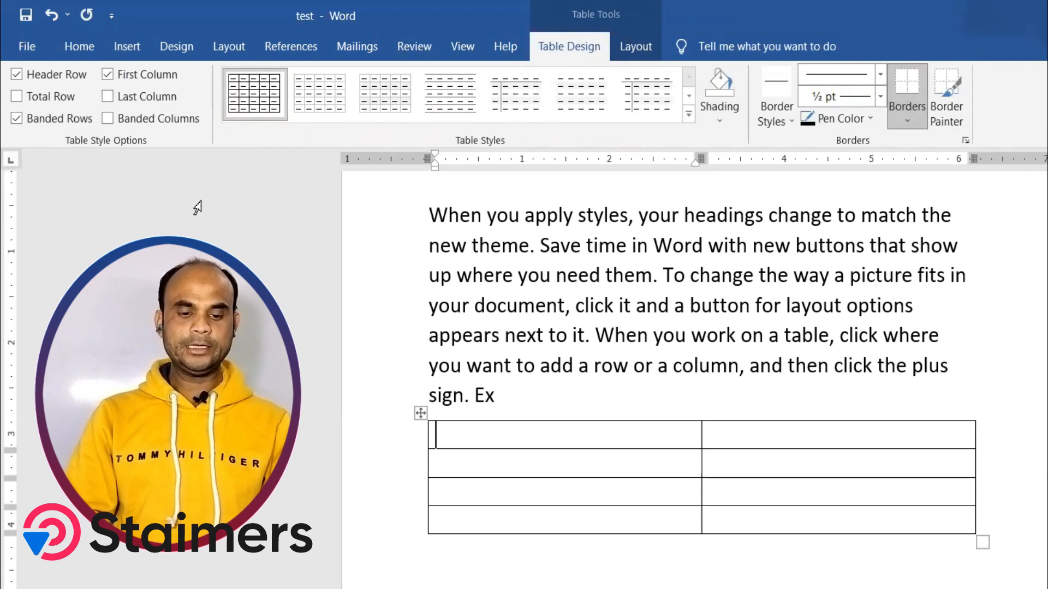
# Insert a table with 6 columns and 3 rows directly below the two-column table, using a fixed automatic column width.
pyautogui.click(129, 47)
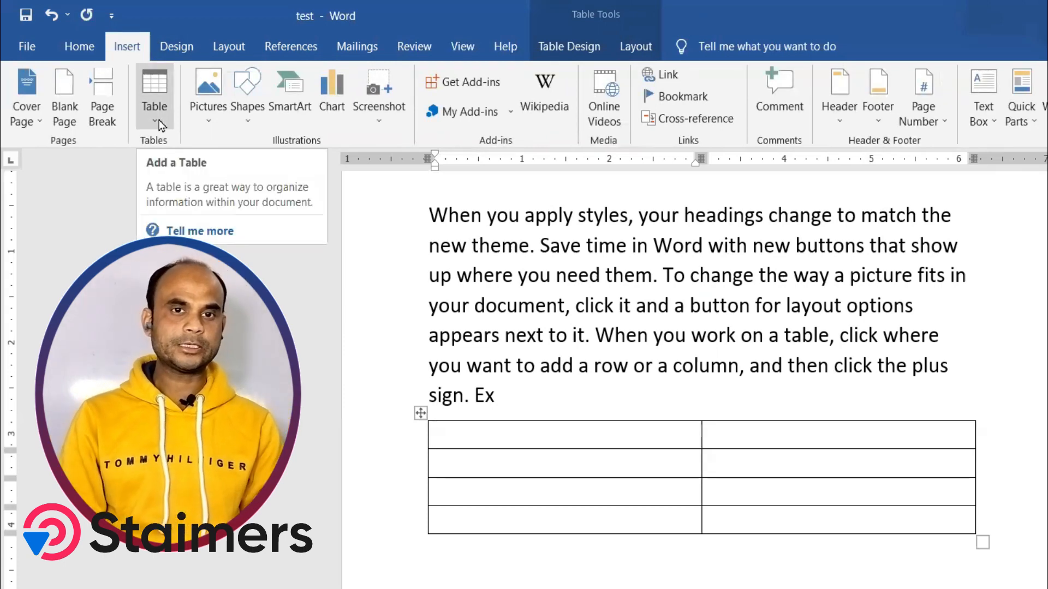
pyautogui.click(158, 121)
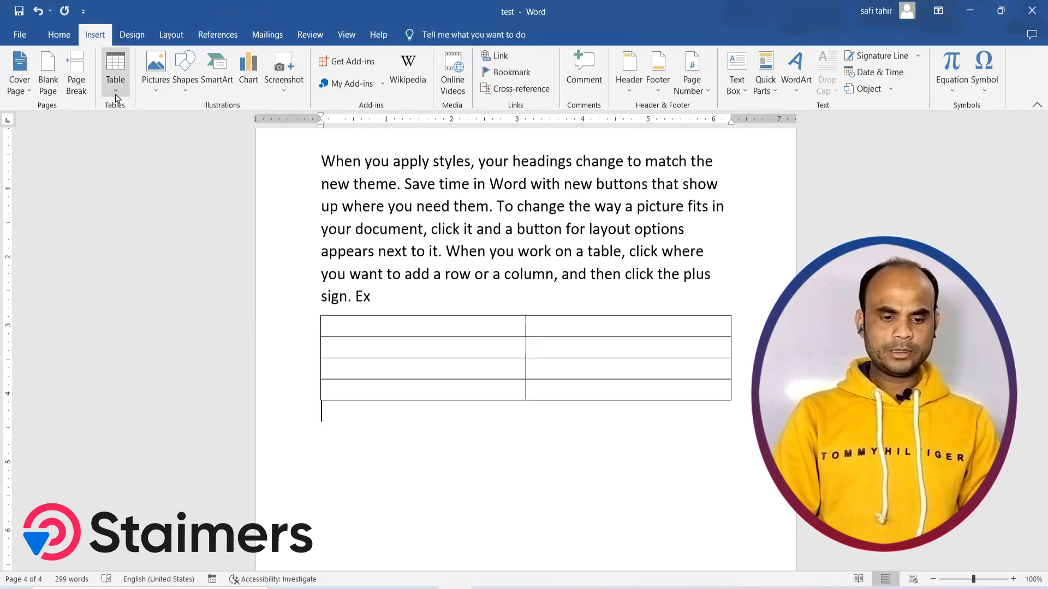
pyautogui.click(115, 95)
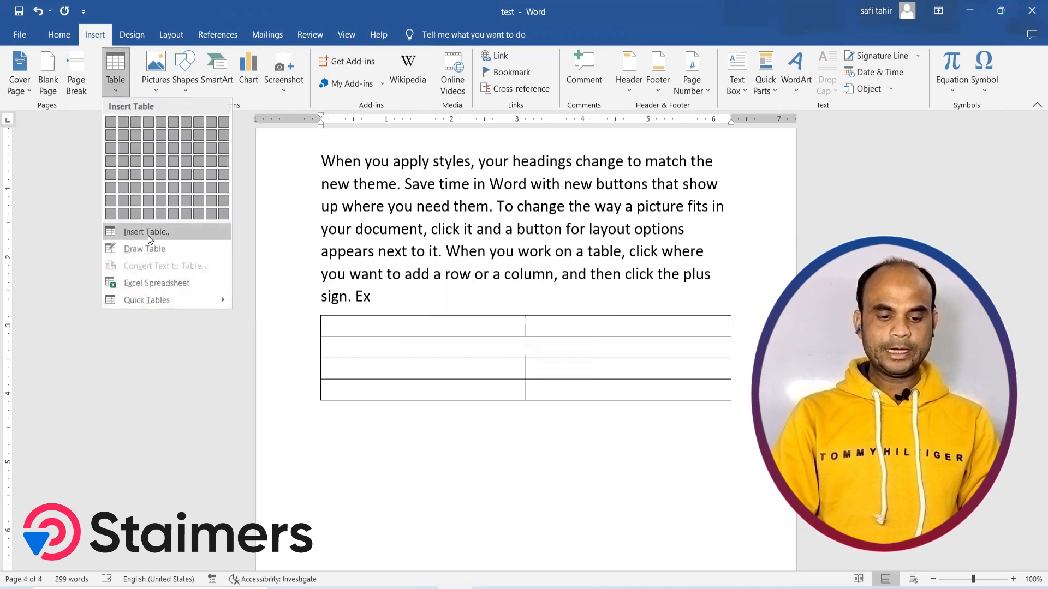
pyautogui.click(147, 232)
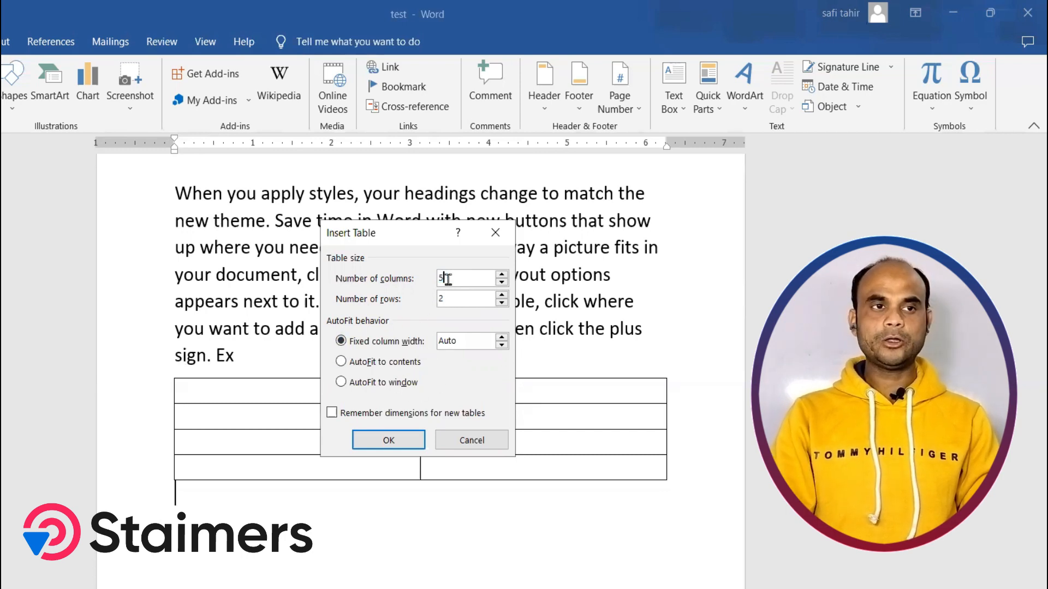
pyautogui.press('BackSpace')
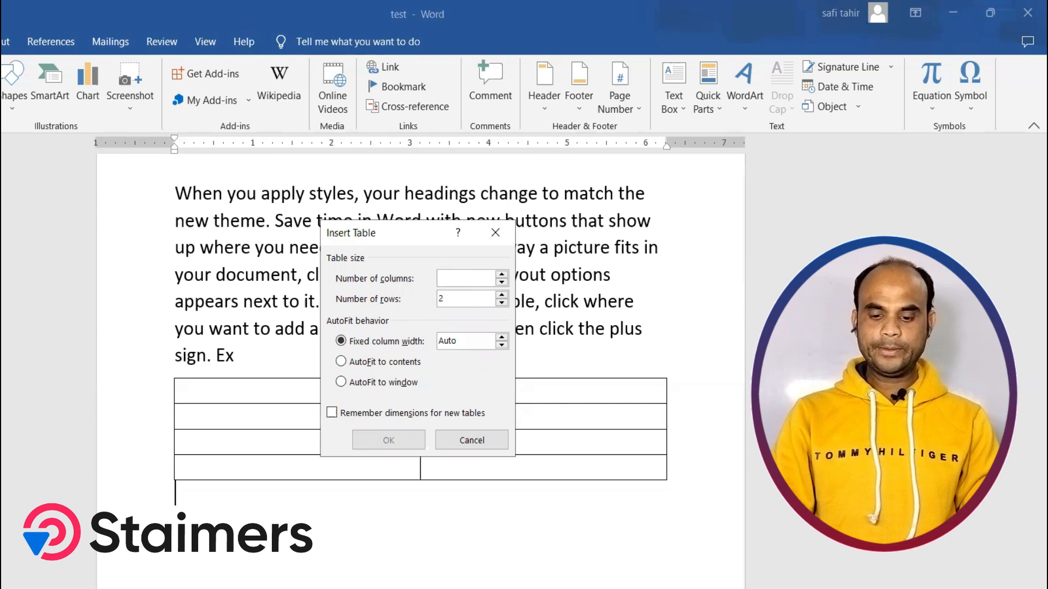
pyautogui.write('6')
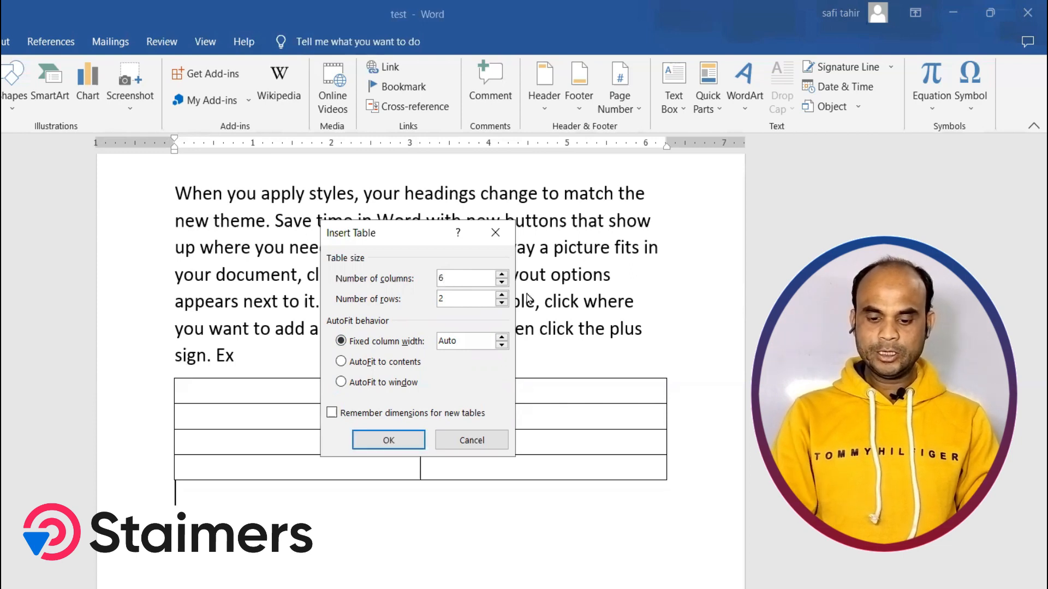
pyautogui.click(453, 301)
pyautogui.press('BackSpace')
pyautogui.write('3')
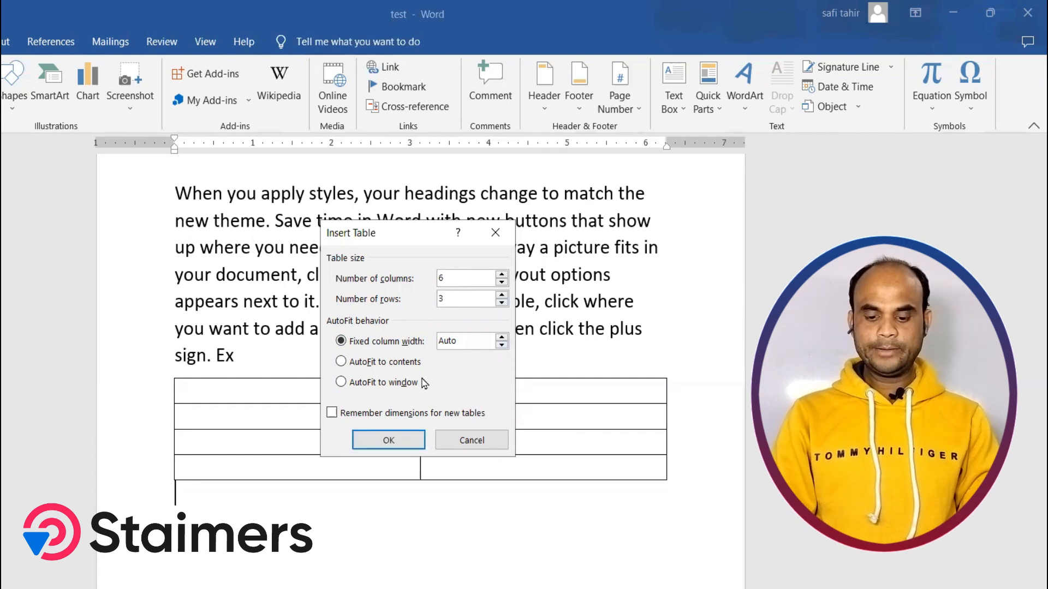
pyautogui.click(386, 442)
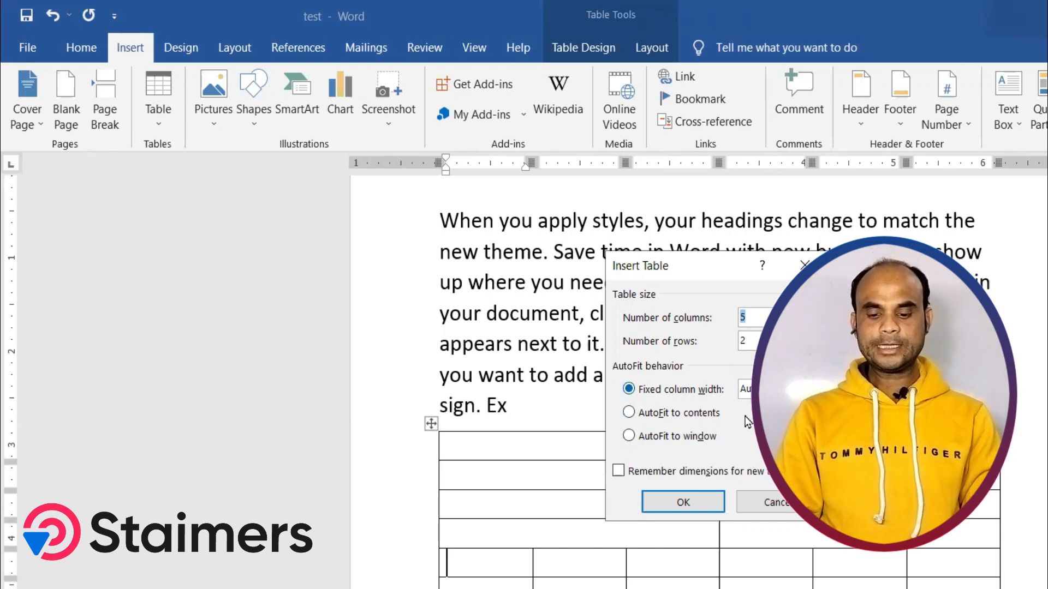
pyautogui.click(770, 508)
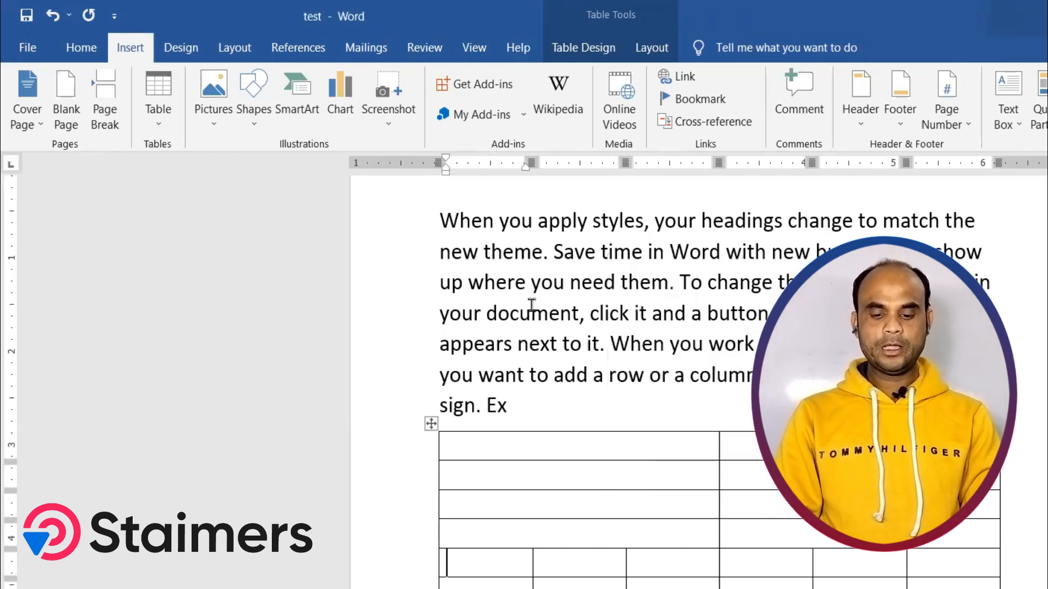
# Draw a one-row, three-cell table by hand below the existing tables, starting with a box about 2.36 inches wide and 0.5 inch high.
pyautogui.click(161, 126)
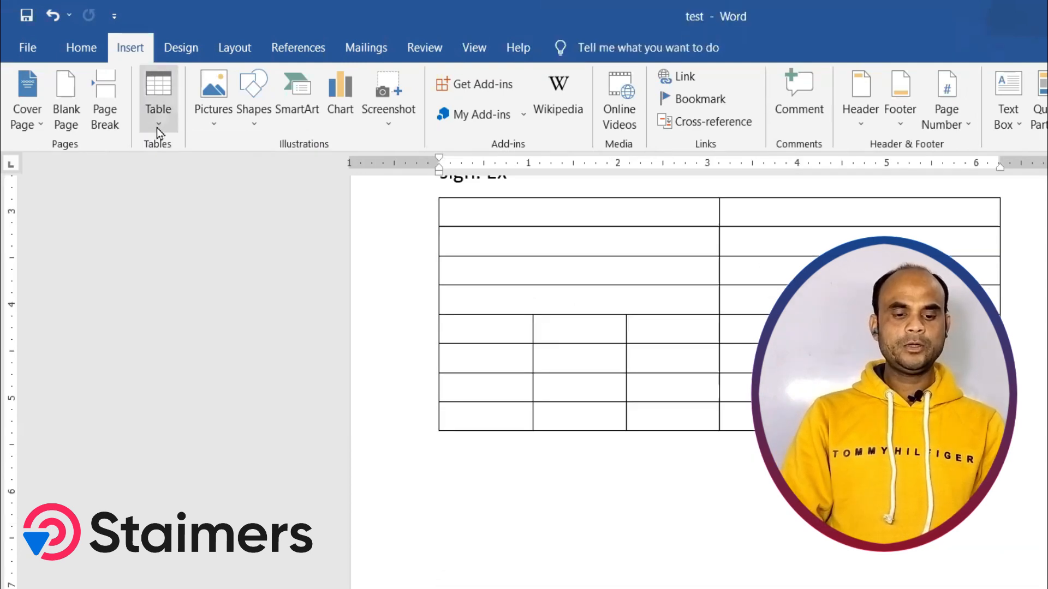
pyautogui.click(156, 128)
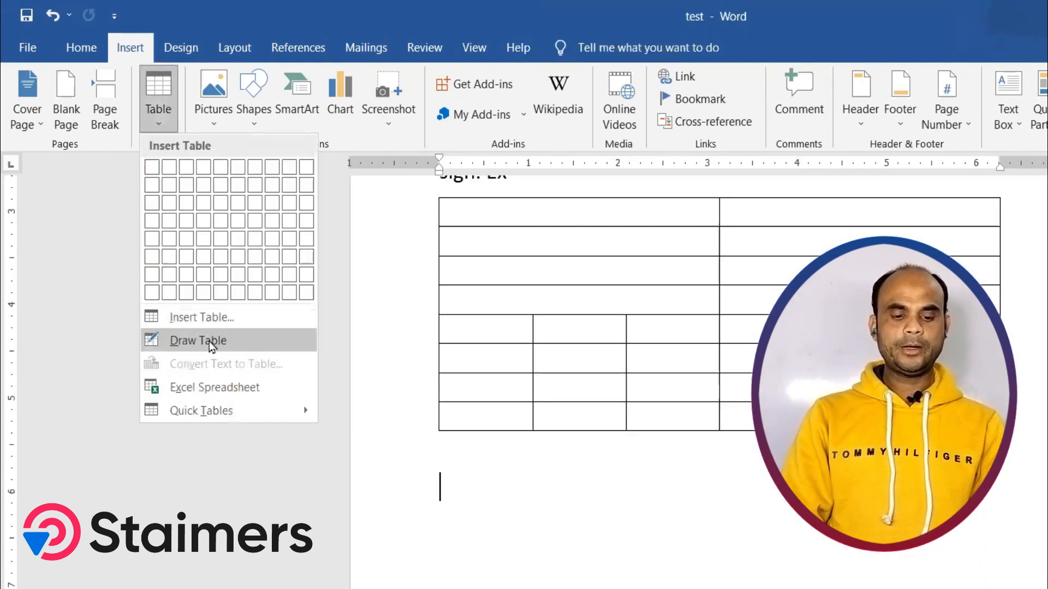
pyautogui.click(210, 343)
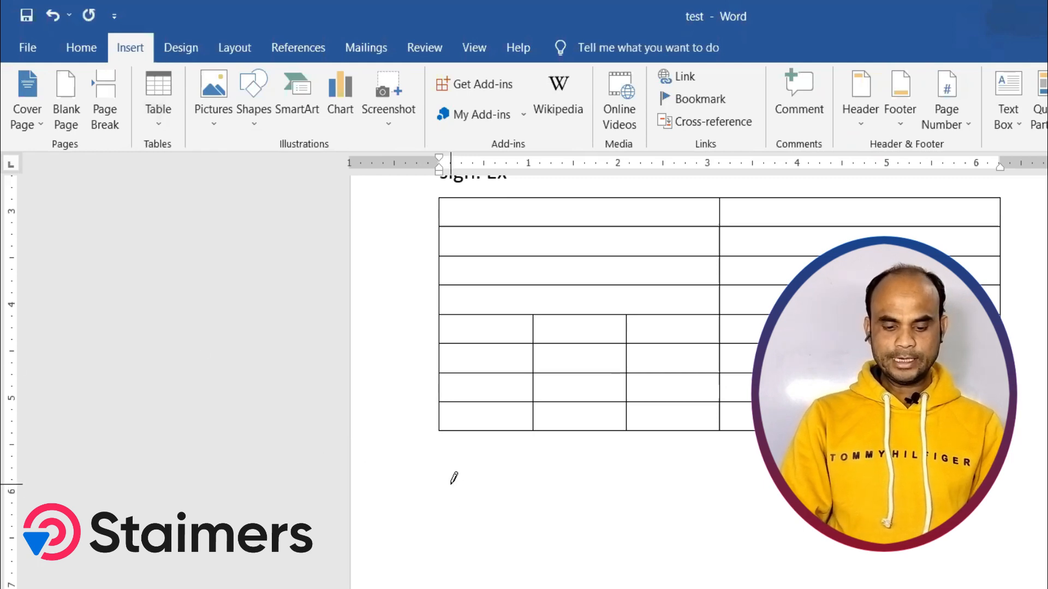
pyautogui.moveTo(452, 484)
pyautogui.mouseDown()
pyautogui.moveTo(627, 498)
pyautogui.moveTo(663, 532)
pyautogui.mouseUp()
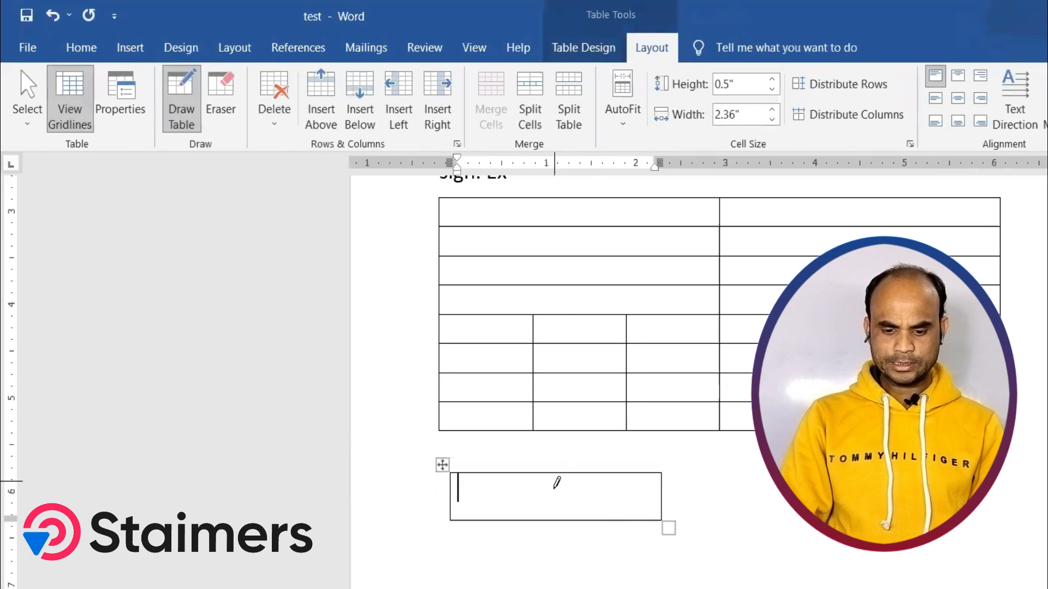
pyautogui.moveTo(557, 482); pyautogui.dragTo(560, 520)
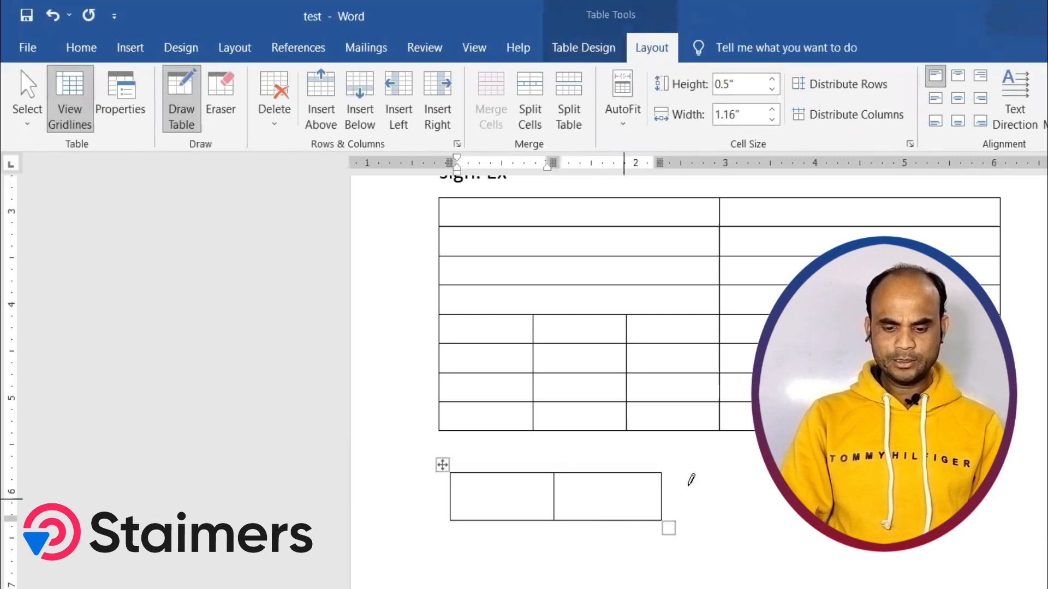
pyautogui.moveTo(664, 473)
pyautogui.mouseDown()
pyautogui.moveTo(772, 498)
pyautogui.moveTo(775, 518)
pyautogui.mouseUp()
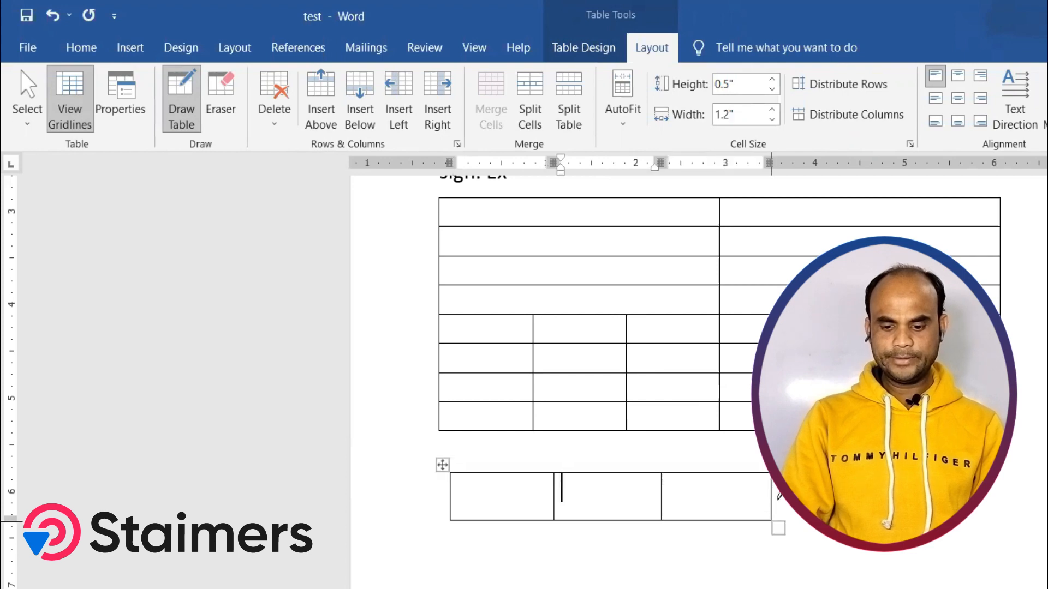
# Draw a separate cell about 1.24 inches wide and 0.66 inch high beside the drawn table, and show the table design options.
pyautogui.moveTo(775, 472)
pyautogui.mouseDown()
pyautogui.moveTo(822, 484)
pyautogui.moveTo(844, 520)
pyautogui.moveTo(887, 534)
pyautogui.mouseUp()
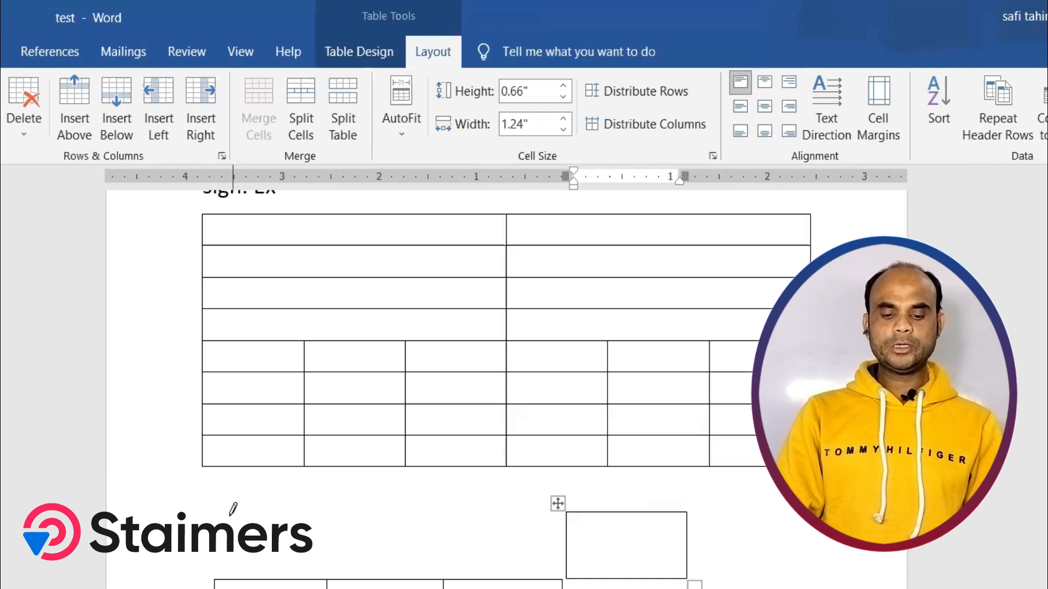
pyautogui.moveTo(231, 517); pyautogui.dragTo(318, 549)
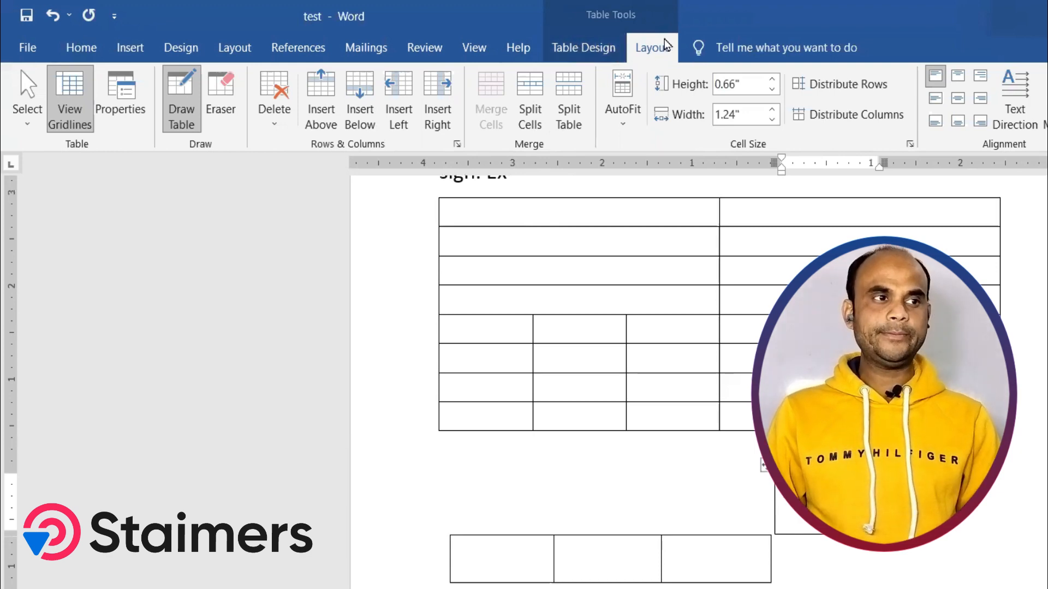
pyautogui.click(584, 37)
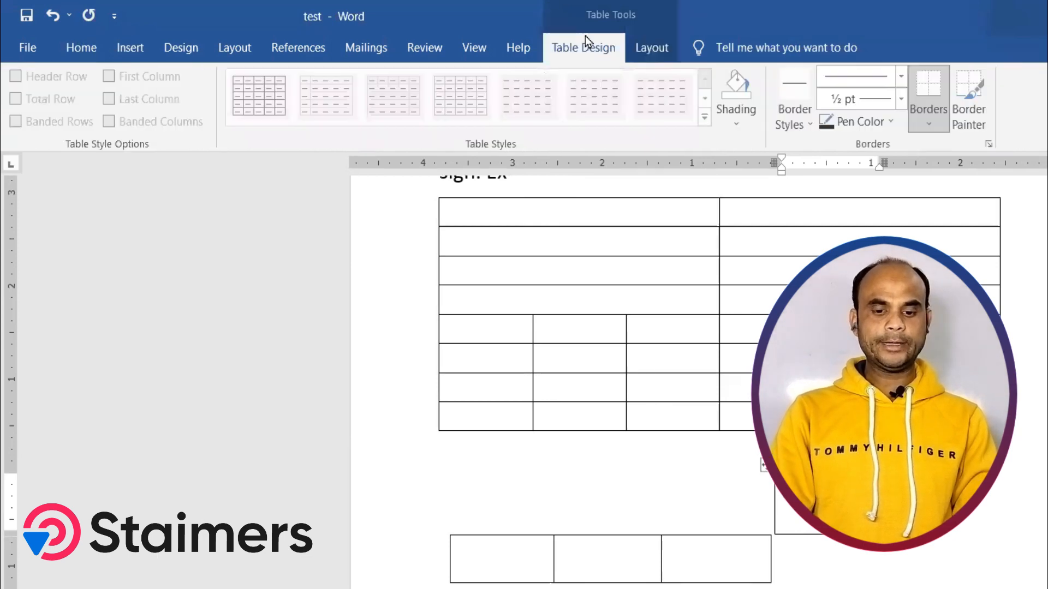
# Convert the selected lines "Video" and "Keyword" to a one-column table, separating the text at paragraphs.
pyautogui.click(130, 47)
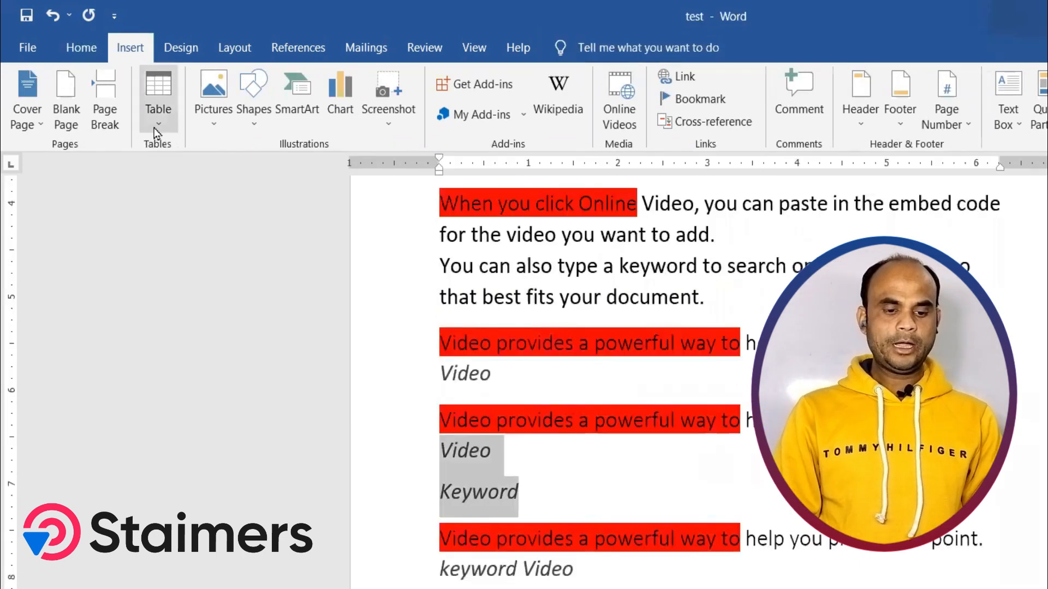
pyautogui.click(158, 128)
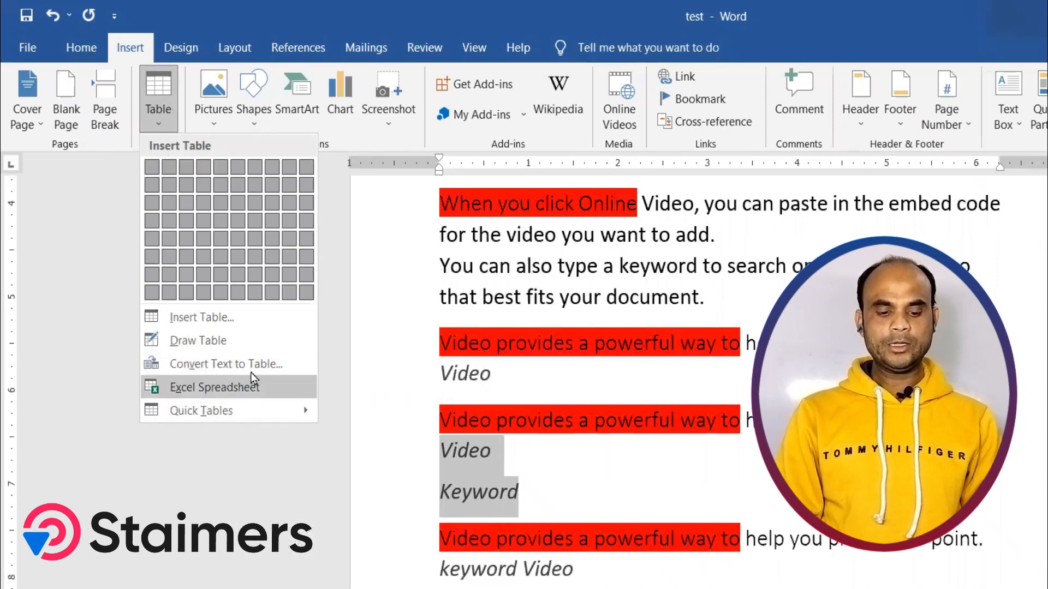
pyautogui.click(236, 365)
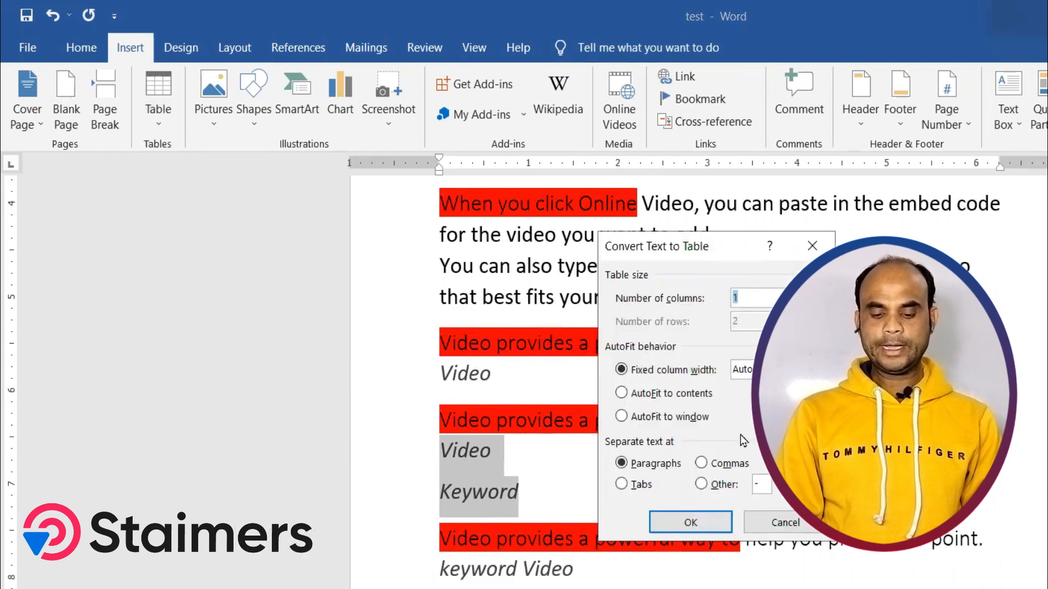
pyautogui.click(691, 523)
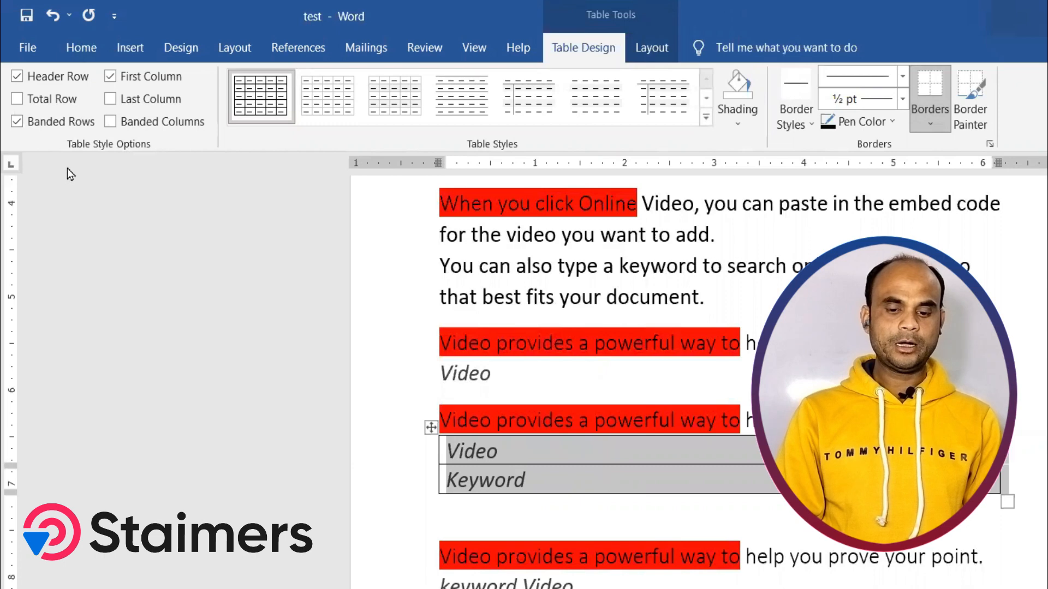
# Embed an Excel spreadsheet below the hand-drawn tables and widen its frame to include column H.
pyautogui.click(132, 45)
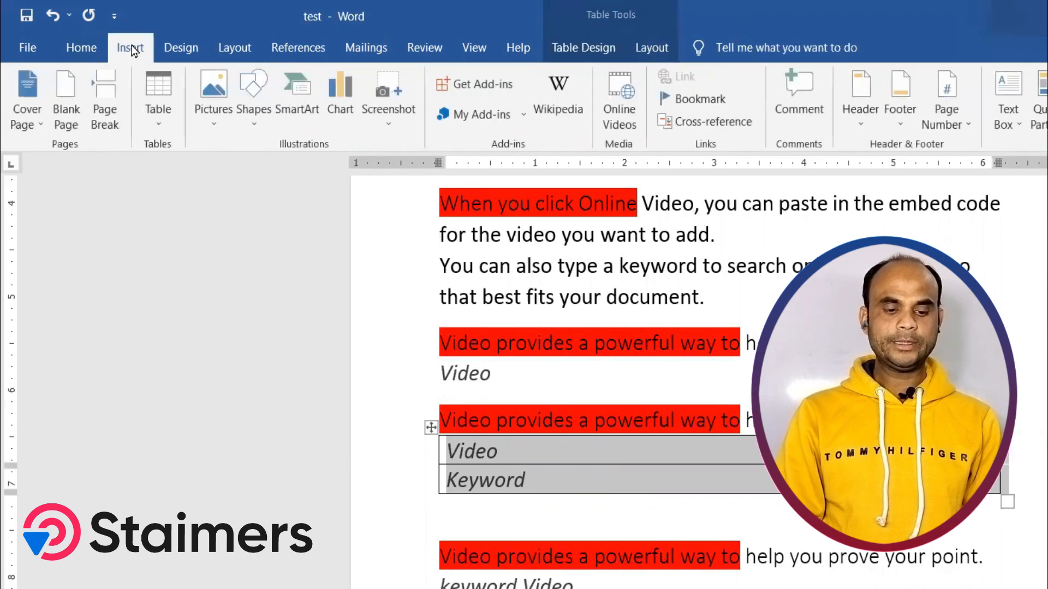
pyautogui.click(158, 101)
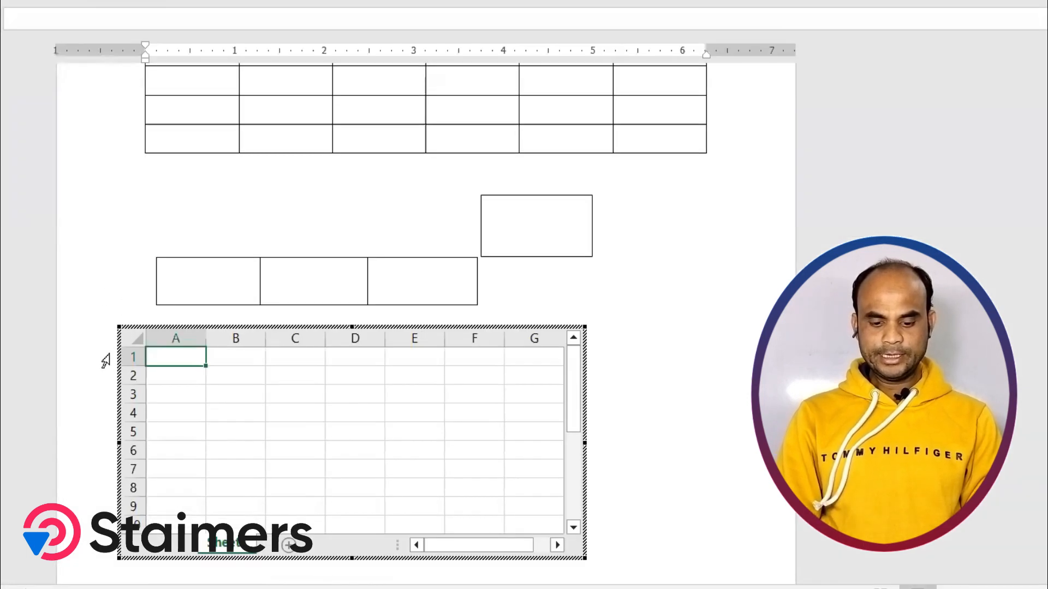
pyautogui.scroll(-2, 106, 357)
pyautogui.scroll(1, 106, 358)
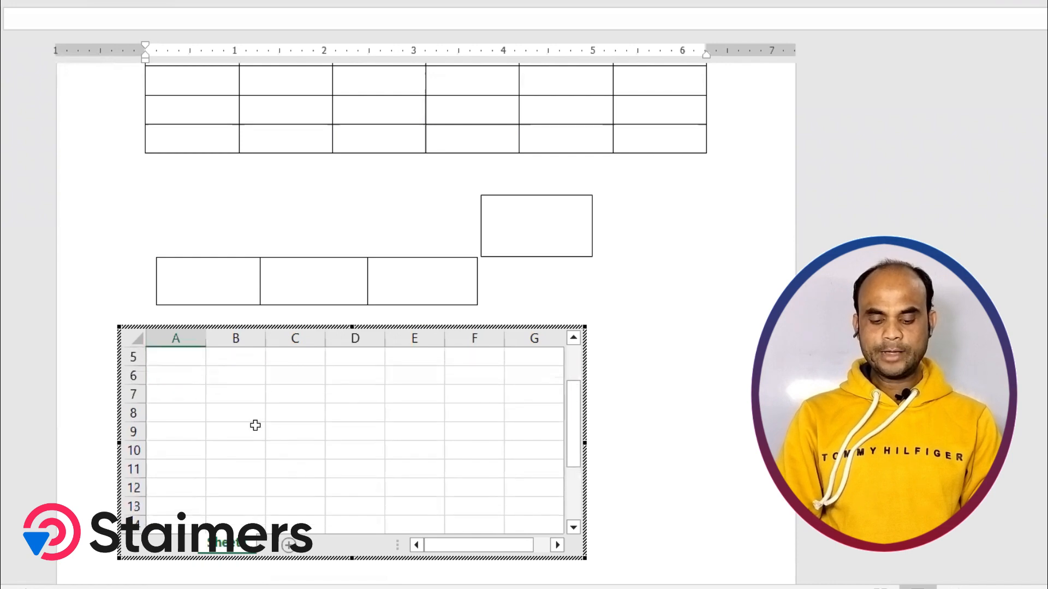
pyautogui.scroll(-3, 256, 425)
pyautogui.scroll(5, 256, 425)
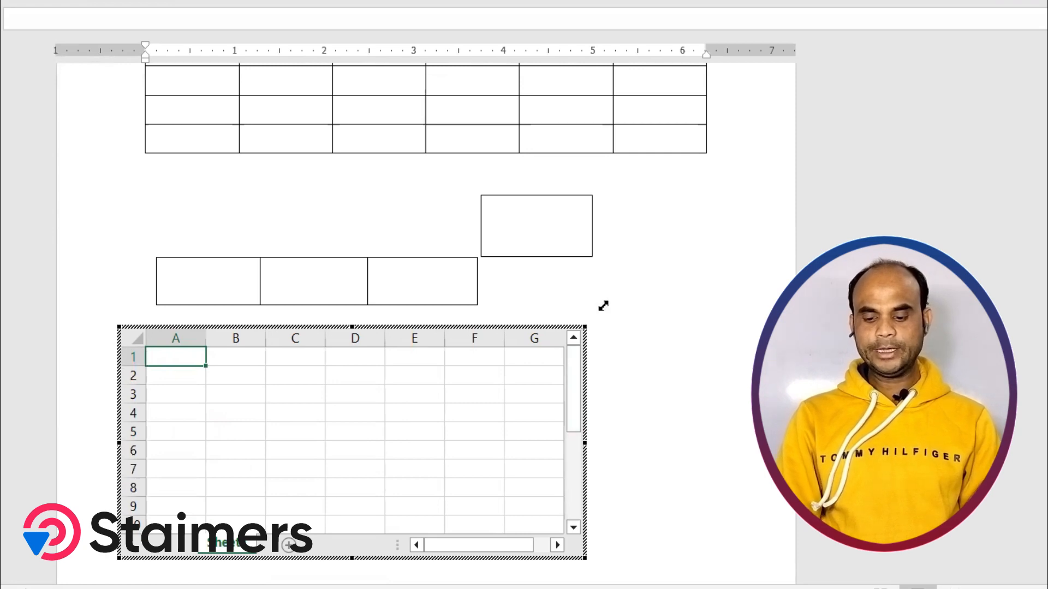
pyautogui.moveTo(667, 262); pyautogui.dragTo(663, 260)
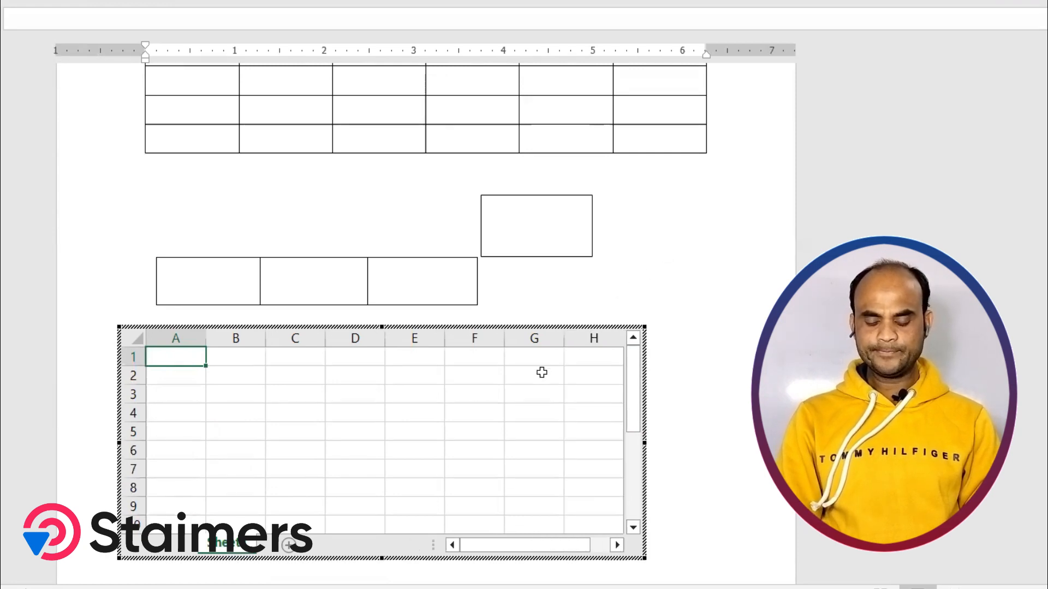
# Enter "whjkrhwekjhr" in cell A7 and "jehsfsfhue" in cell A9 of the embedded spreadsheet.
pyautogui.scroll(-3, 674, 400)
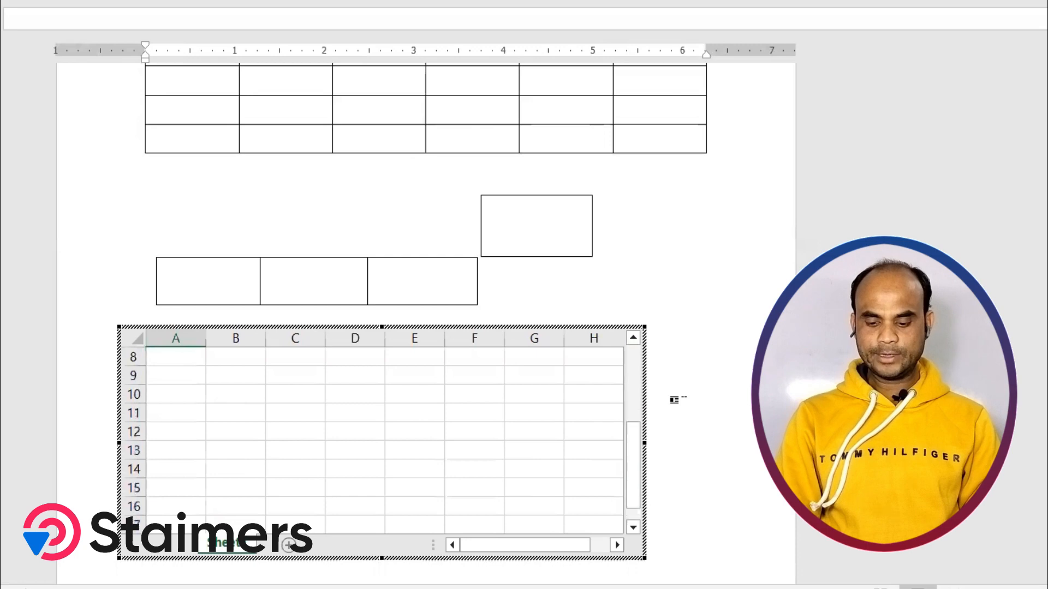
pyautogui.scroll(1, 674, 400)
pyautogui.click(179, 371)
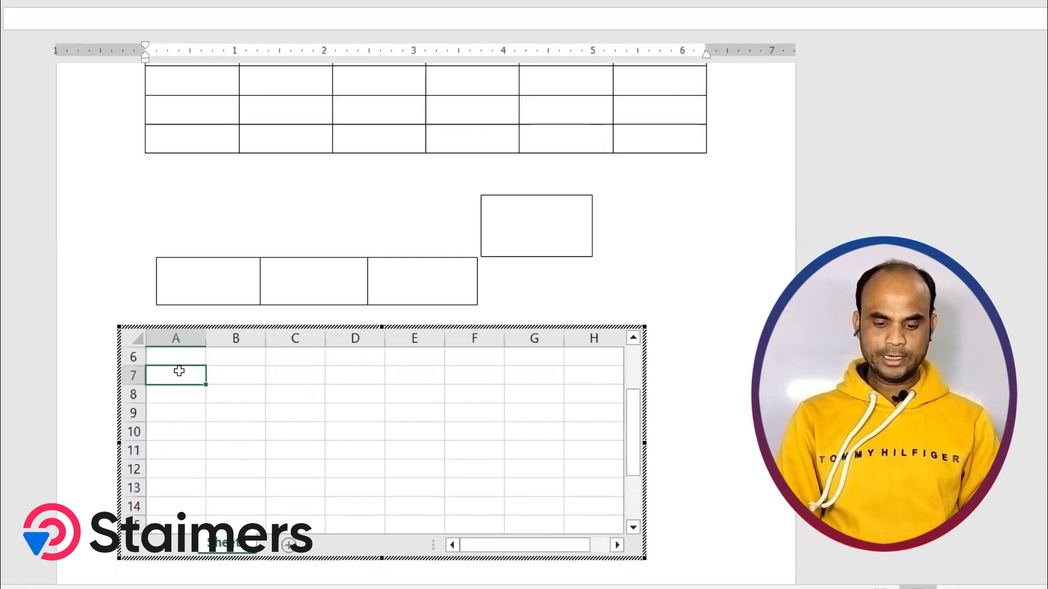
pyautogui.write('whjkrhwekjhr')
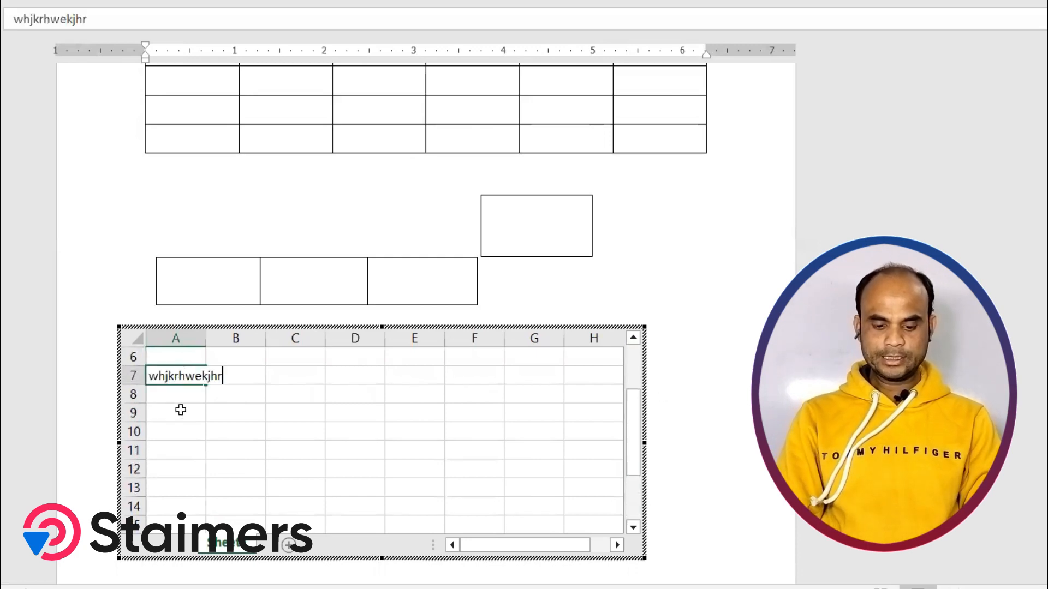
pyautogui.click(180, 410)
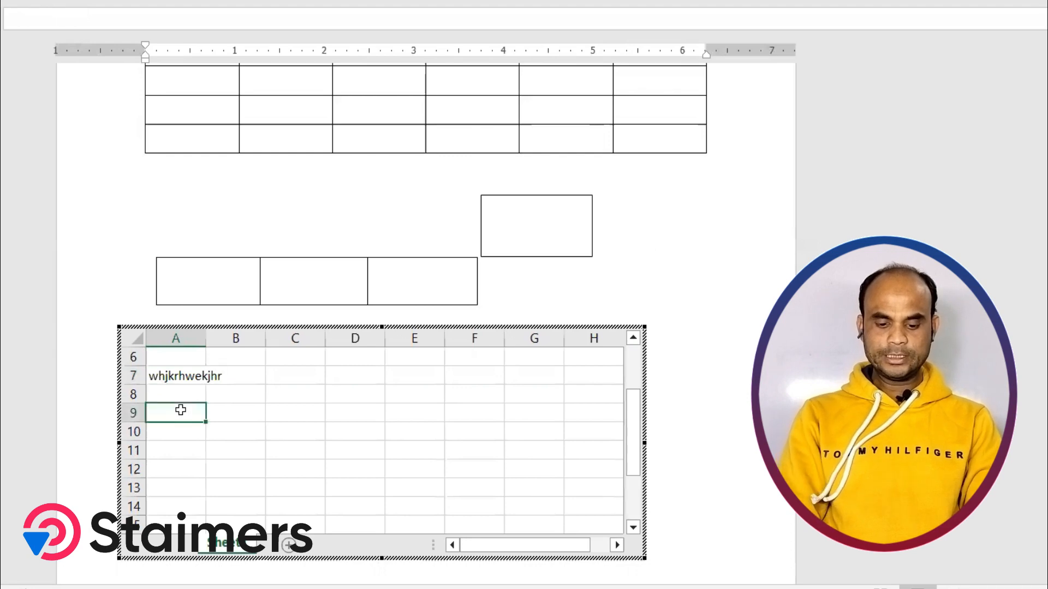
pyautogui.write('jehsfsf')
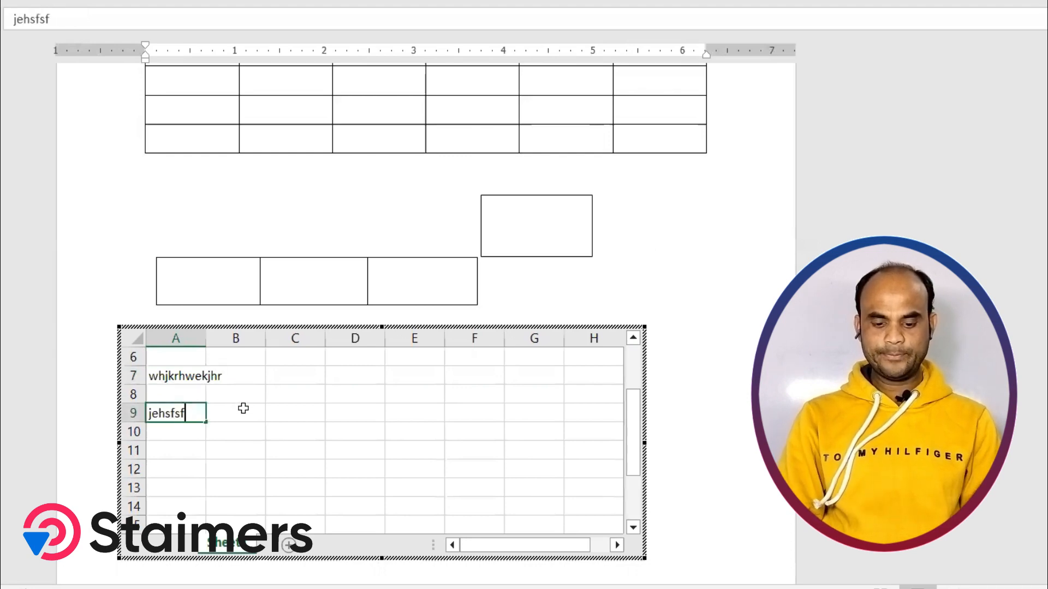
pyautogui.write('hue')
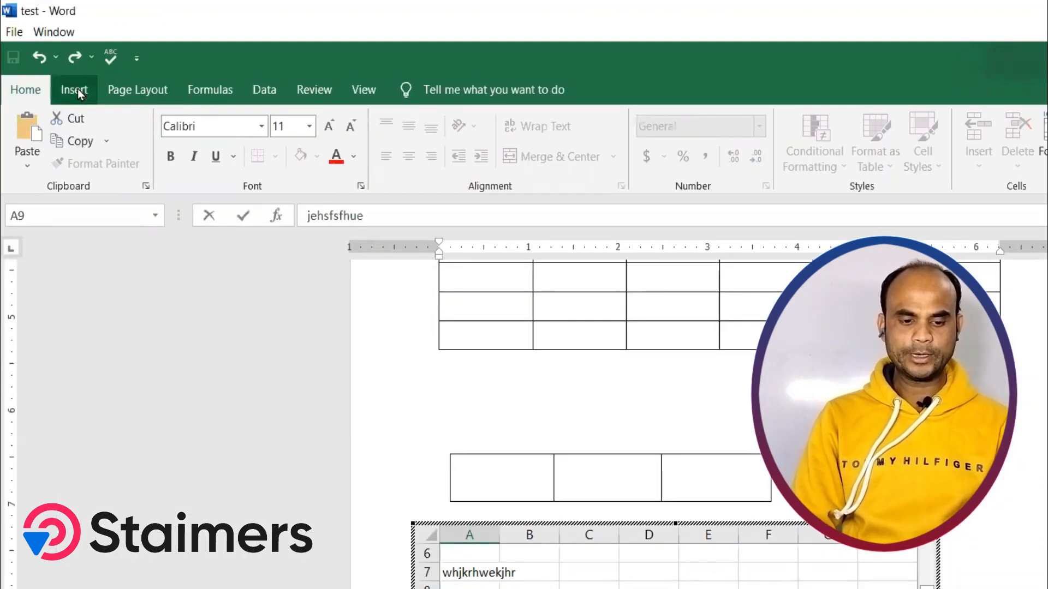
# Review Excel's insert commands for the embedded spreadsheet, and switch between editing the sheet and the document.
pyautogui.click(80, 92)
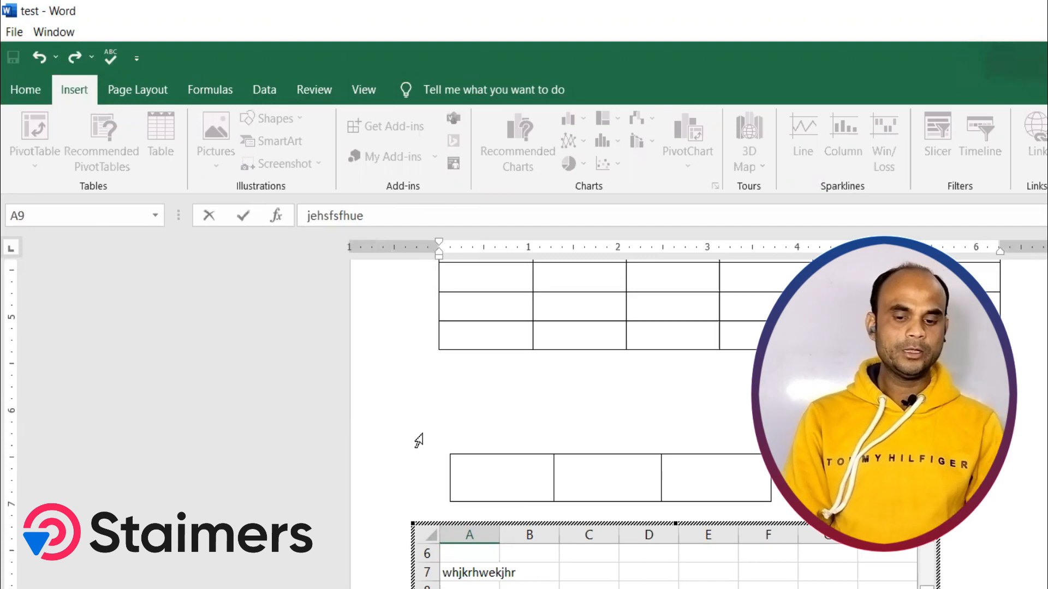
pyautogui.click(486, 473)
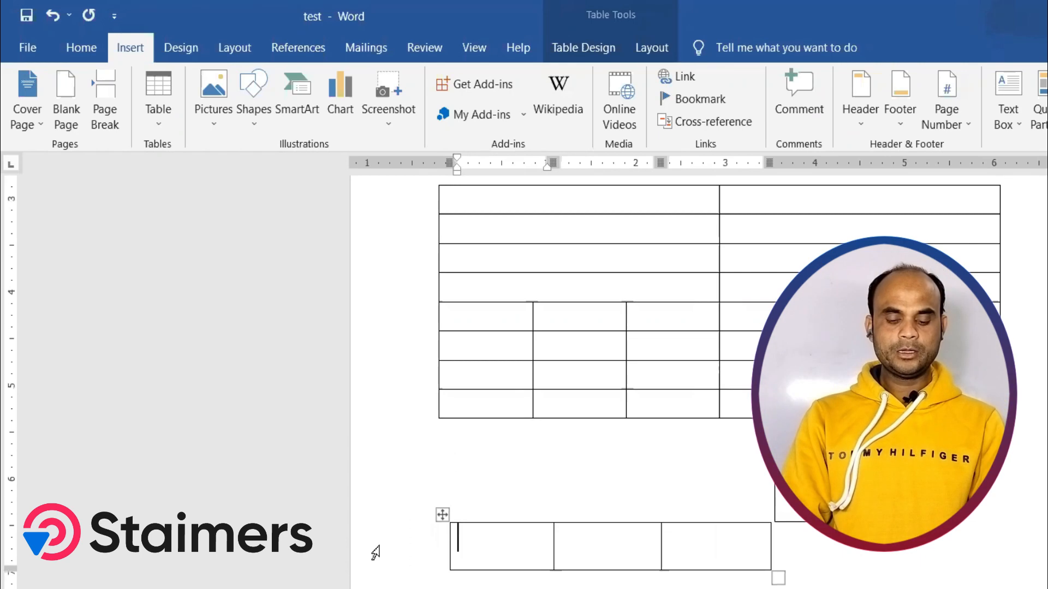
pyautogui.moveTo(477, 588); pyautogui.dragTo(474, 562)
pyautogui.click(476, 588)
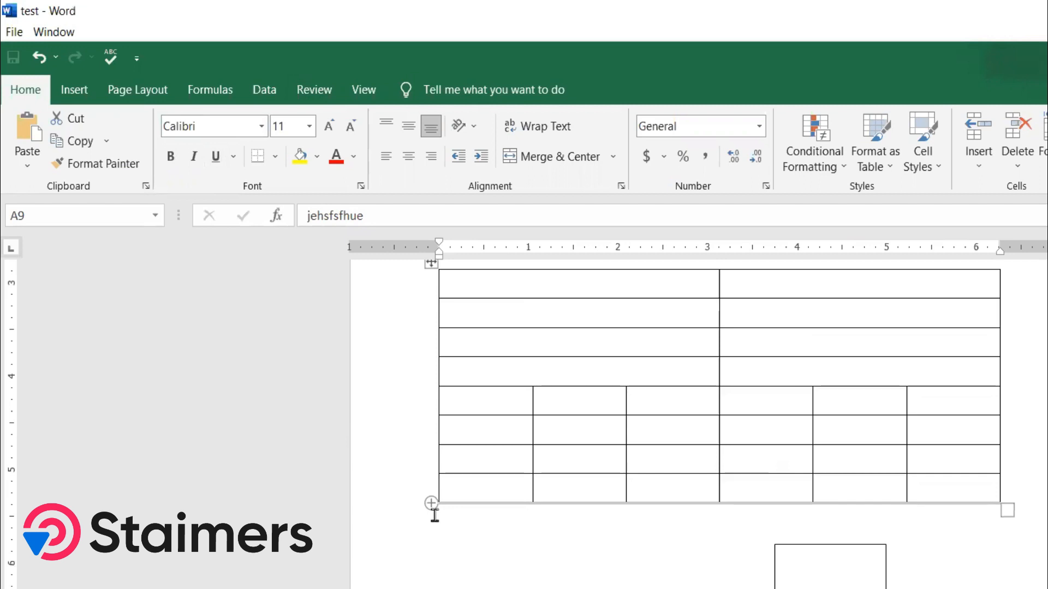
pyautogui.click(570, 463)
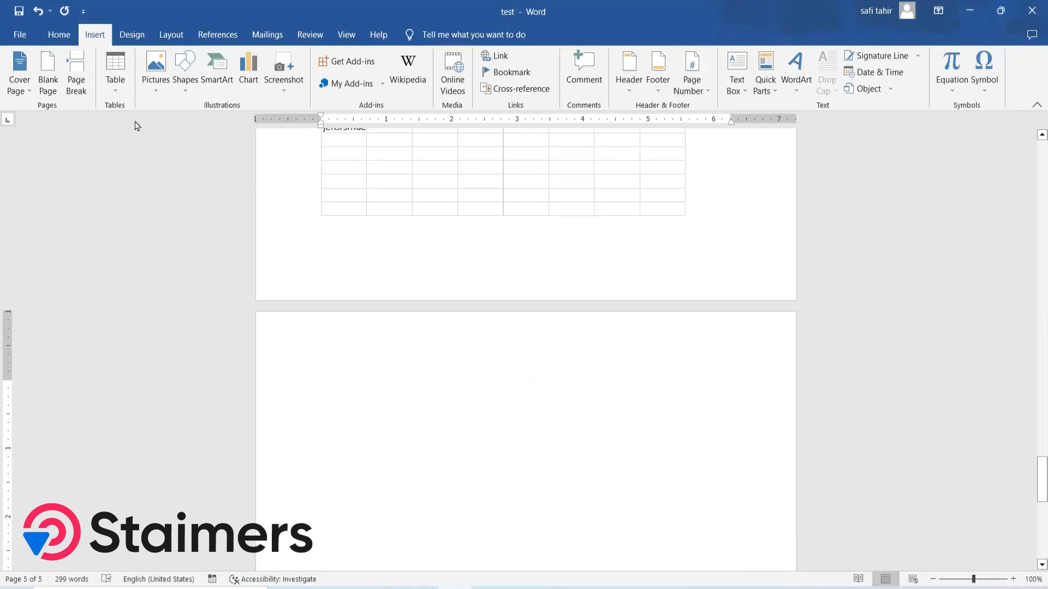
# Insert the built-in Double Table quick table with the Greek alphabet on the blank last page.
pyautogui.click(116, 91)
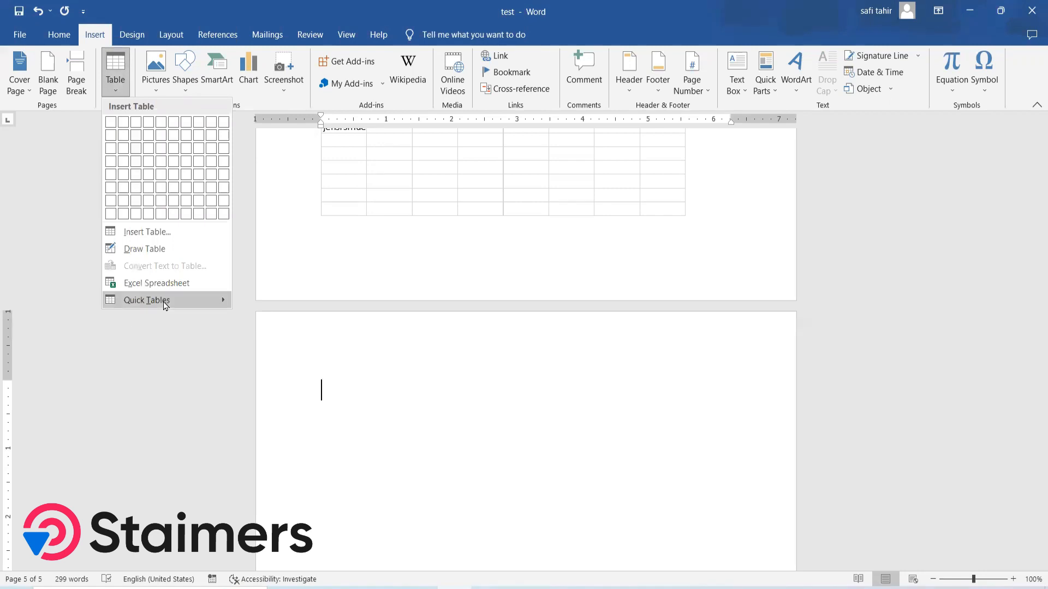
pyautogui.moveTo(196, 305)
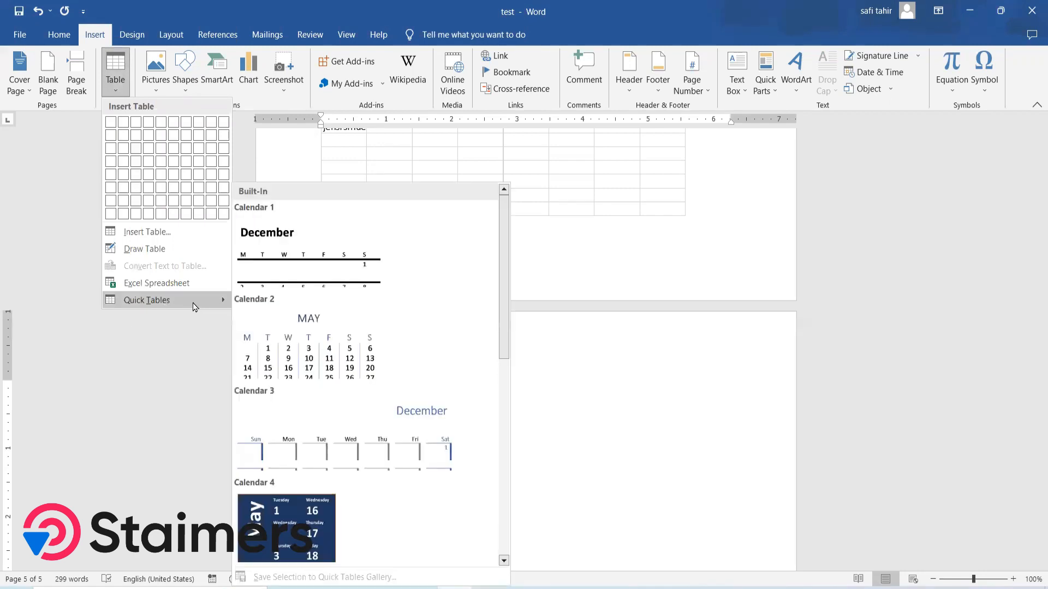
pyautogui.scroll(-5, 276, 316)
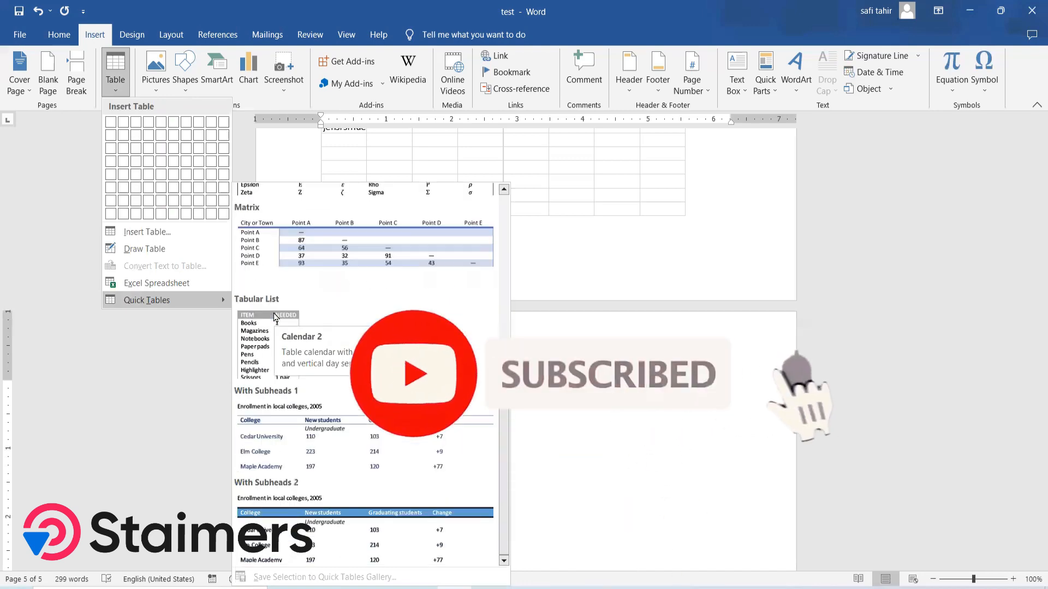
pyautogui.scroll(3, 276, 317)
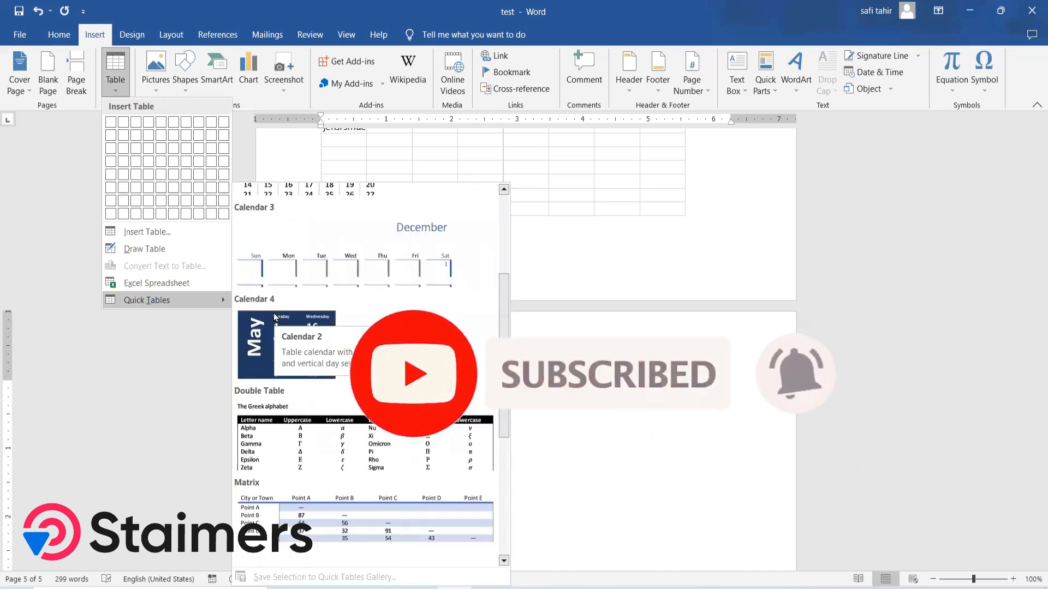
pyautogui.scroll(-4, 275, 317)
pyautogui.scroll(3, 275, 316)
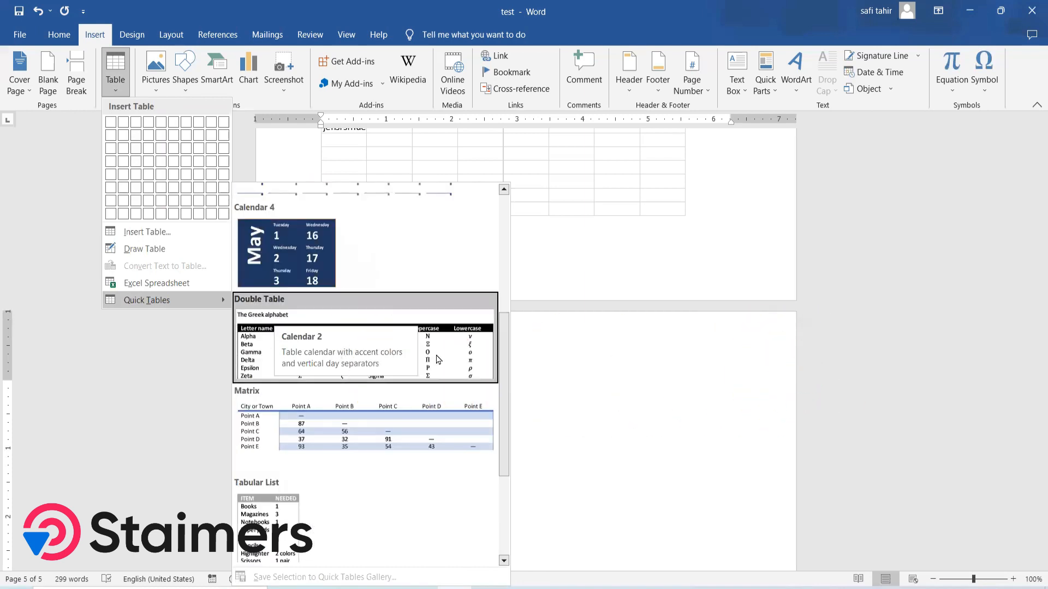
pyautogui.click(437, 358)
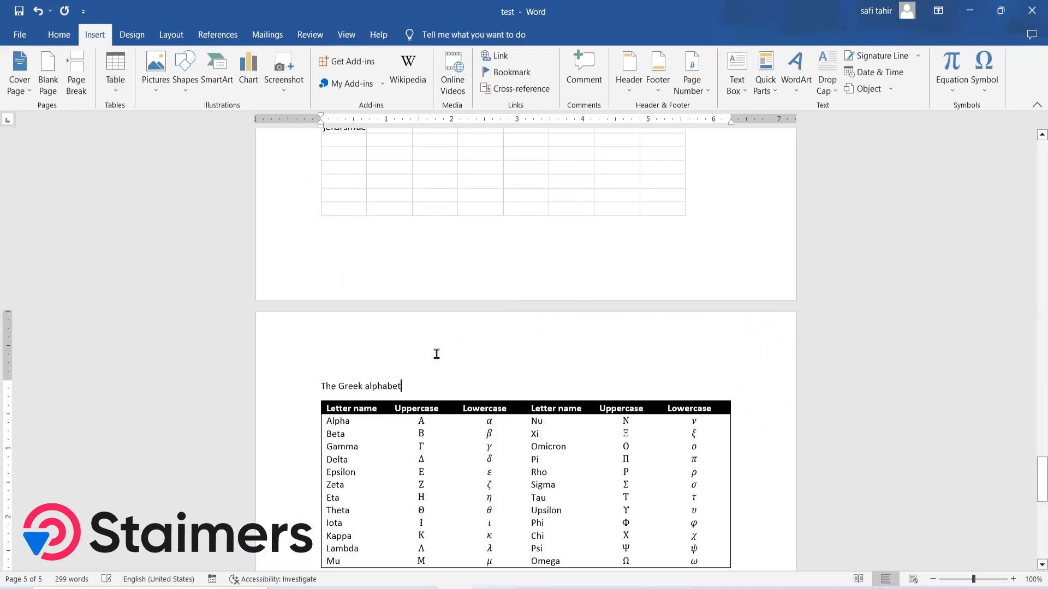
pyautogui.scroll(-5, 696, 338)
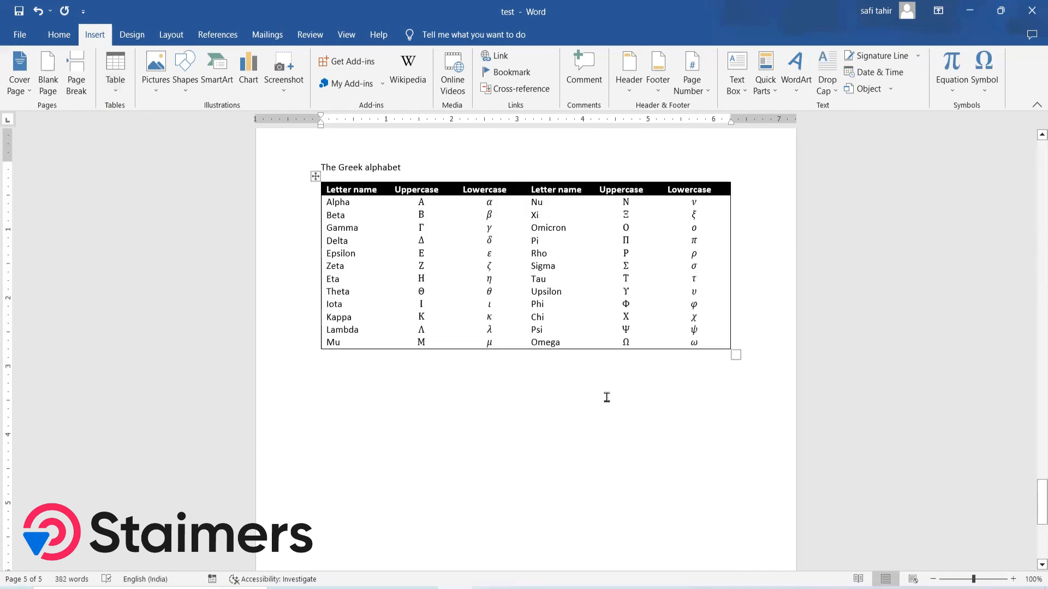
pyautogui.scroll(4, 545, 398)
pyautogui.scroll(-4, 545, 398)
pyautogui.scroll(1, 545, 398)
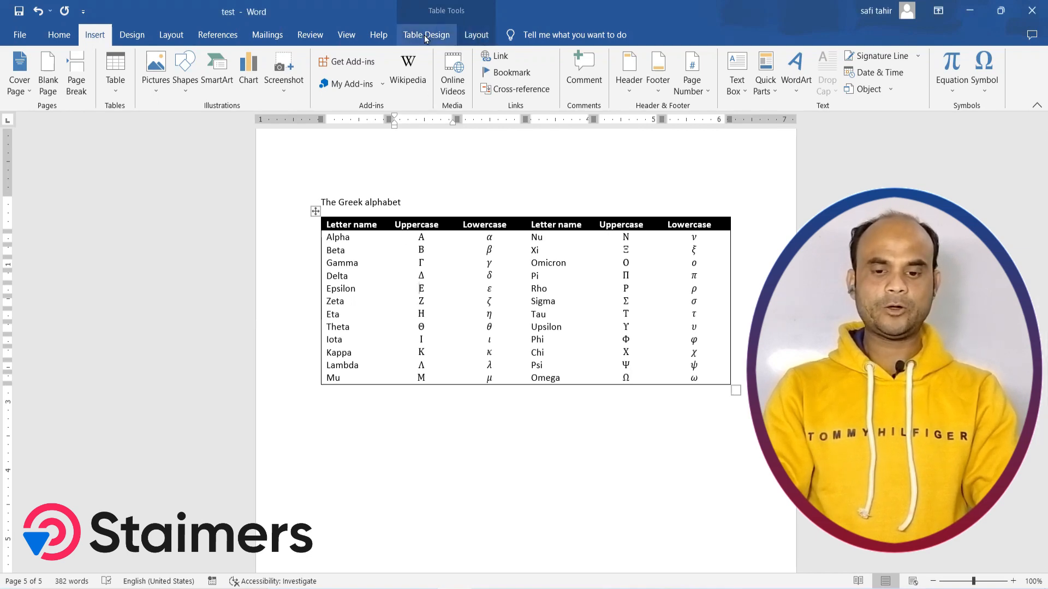
# Insert the built-in Calendar 4 quick table for May between the embedded spreadsheet and the Greek alphabet table.
pyautogui.click(116, 97)
pyautogui.moveTo(146, 302)
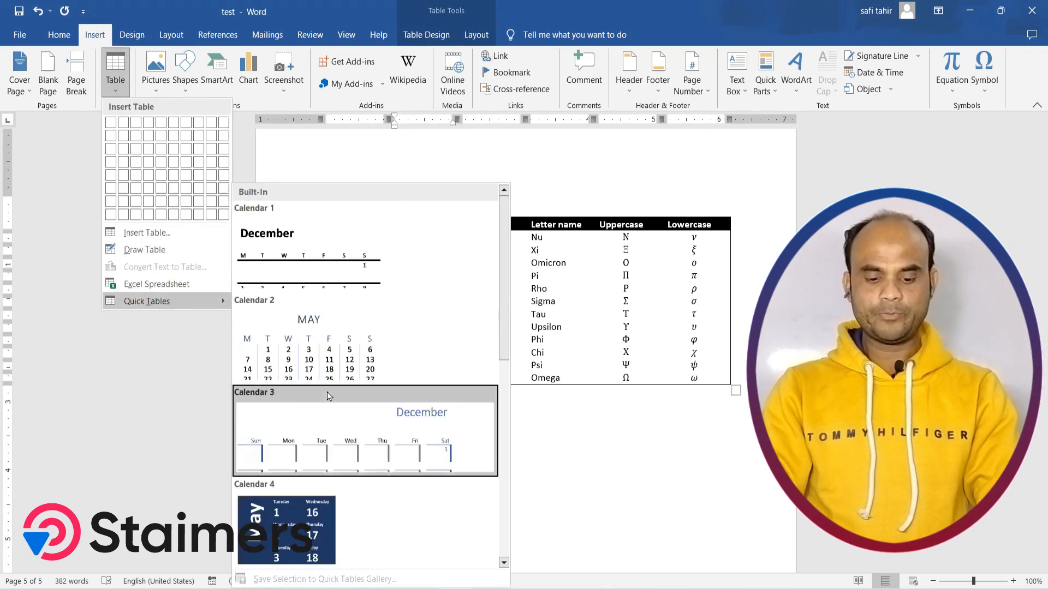
pyautogui.scroll(-5, 329, 396)
pyautogui.scroll(6, 329, 396)
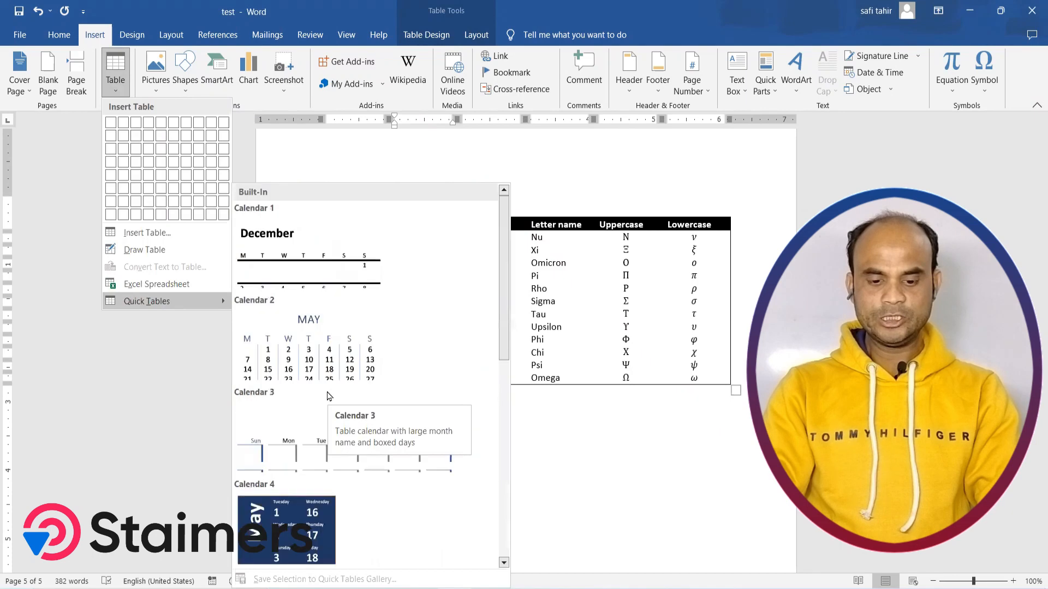
pyautogui.scroll(-6, 329, 396)
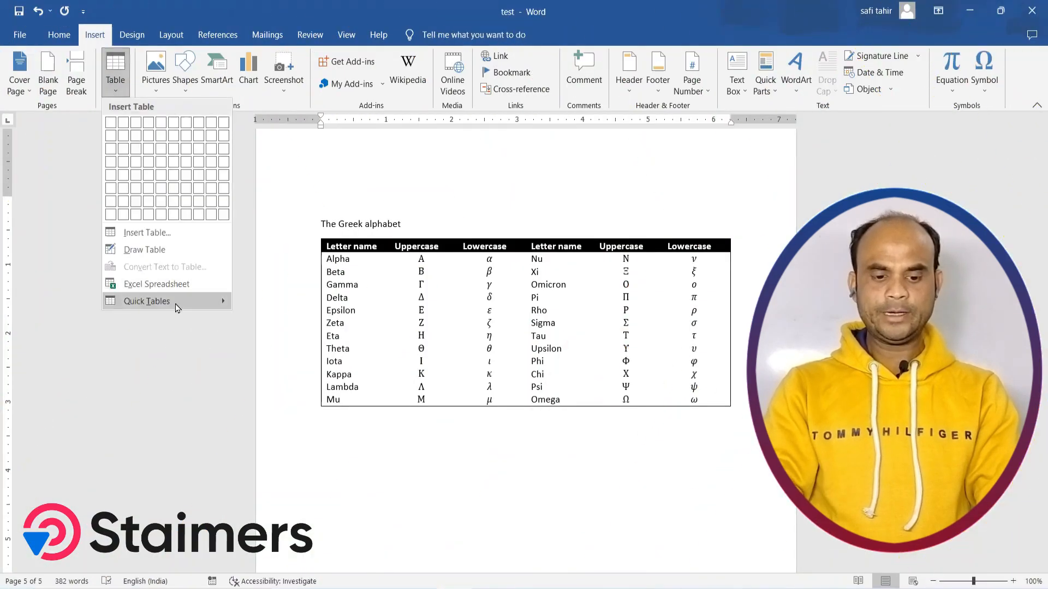
pyautogui.moveTo(177, 309)
pyautogui.scroll(-5, 266, 328)
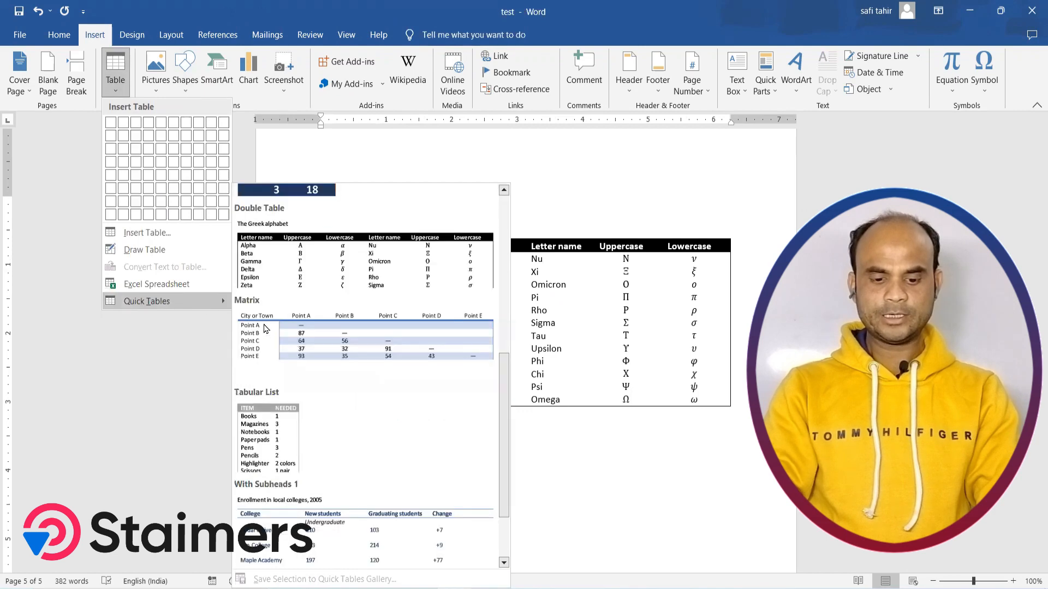
pyautogui.scroll(3, 266, 329)
pyautogui.scroll(2, 266, 329)
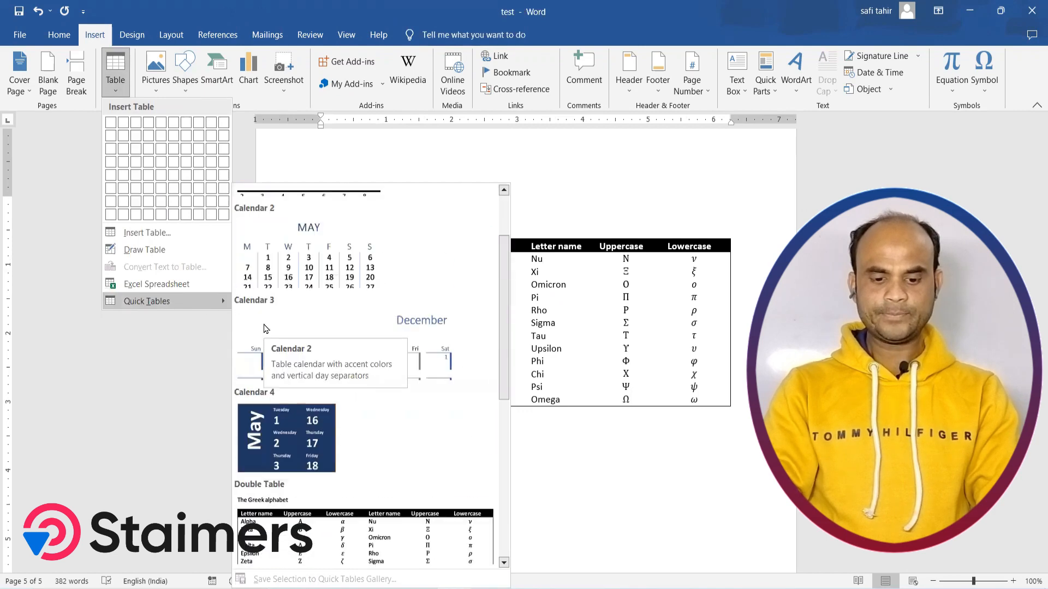
pyautogui.click(273, 442)
pyautogui.scroll(-6, 558, 406)
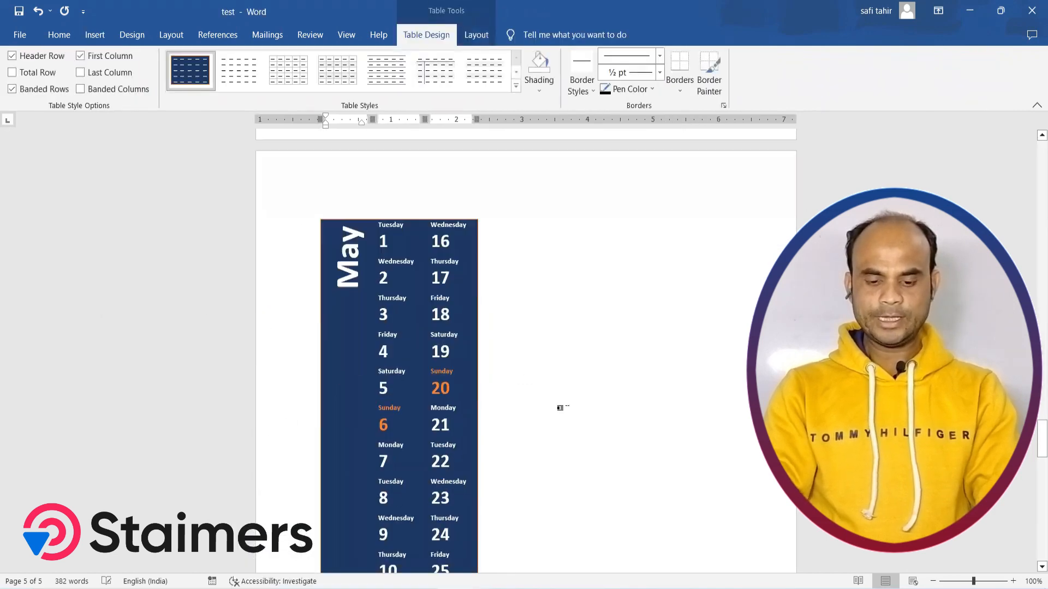
pyautogui.scroll(-6, 560, 407)
pyautogui.scroll(9, 560, 408)
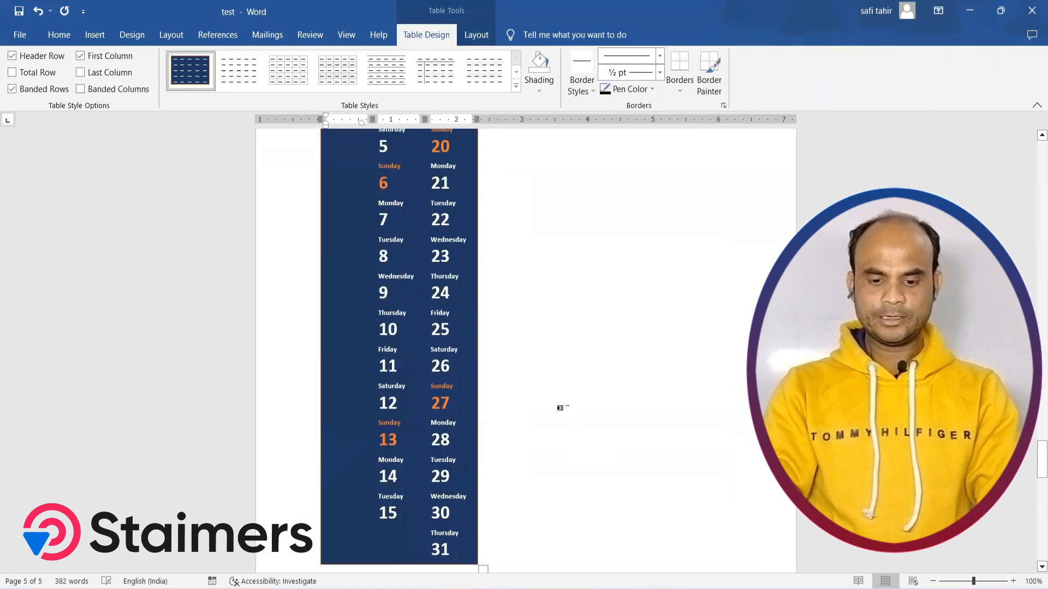
pyautogui.scroll(1, 560, 408)
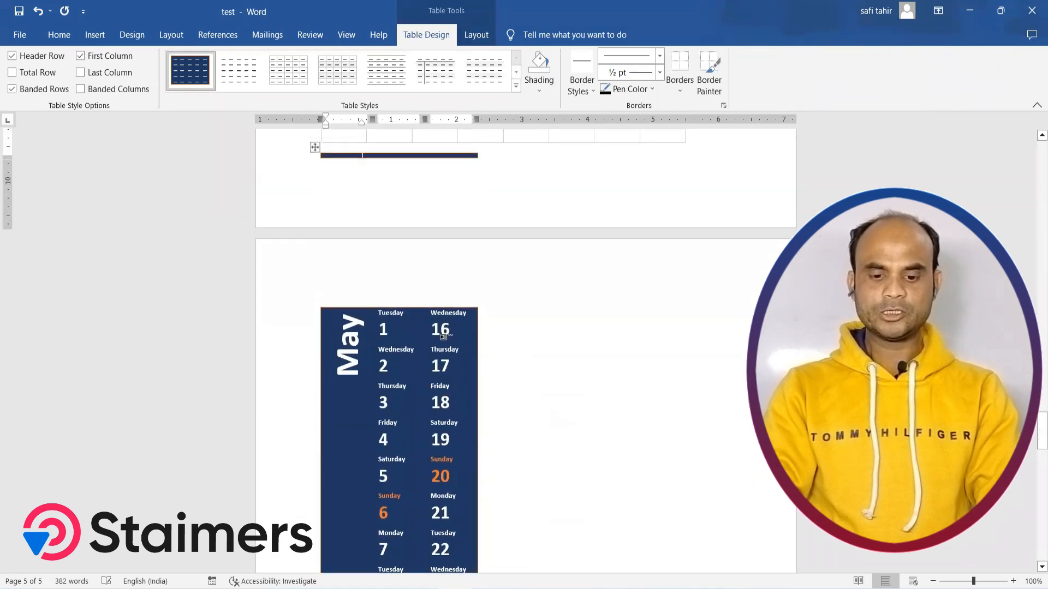
# Place the cursor after date 1 in the May calendar, review the table insertion choices, and show the table design options.
pyautogui.click(394, 326)
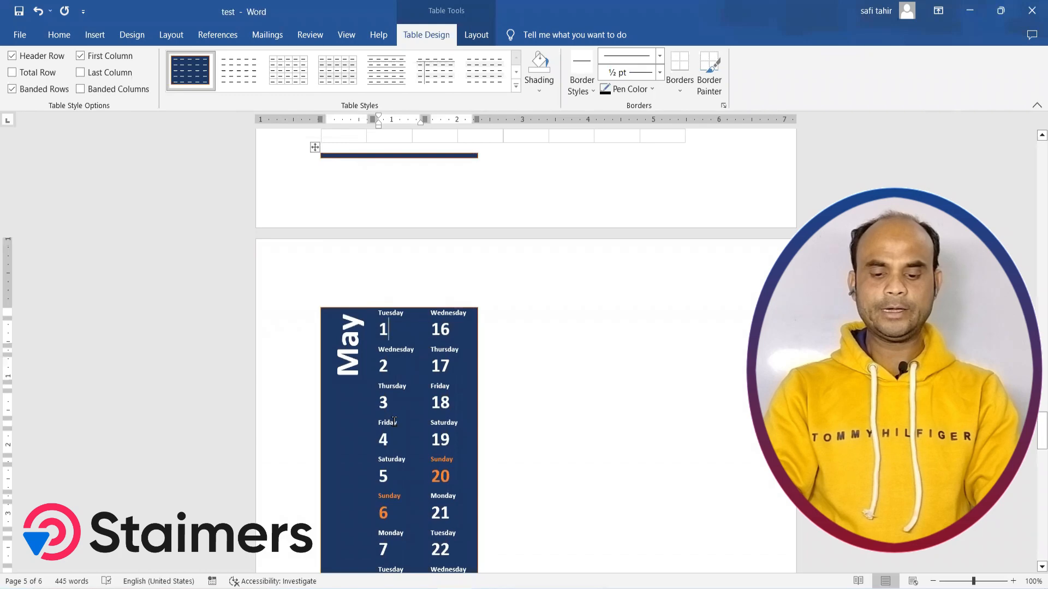
pyautogui.scroll(-5, 396, 418)
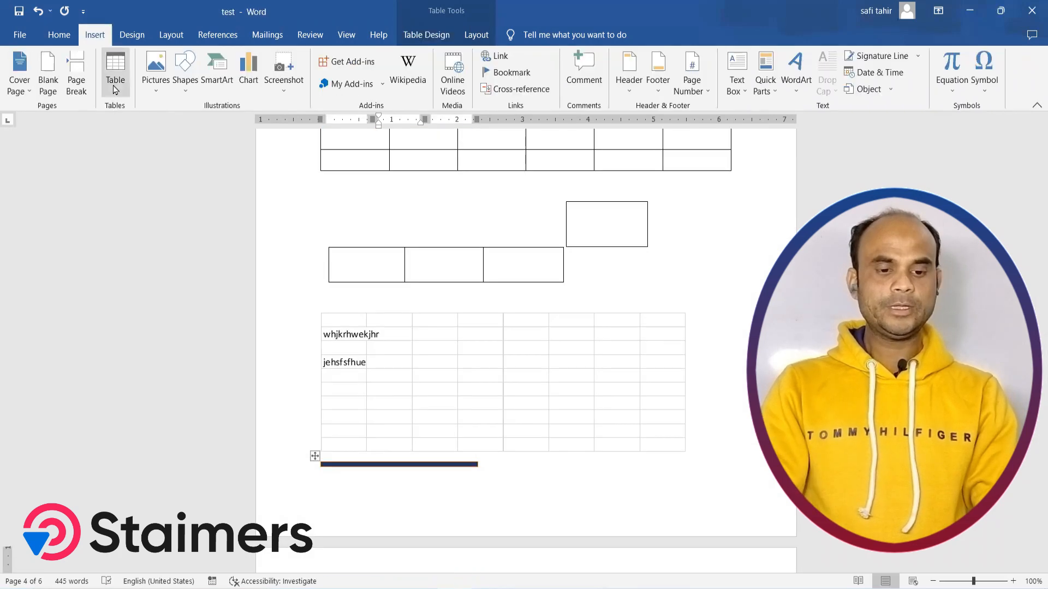
pyautogui.click(115, 90)
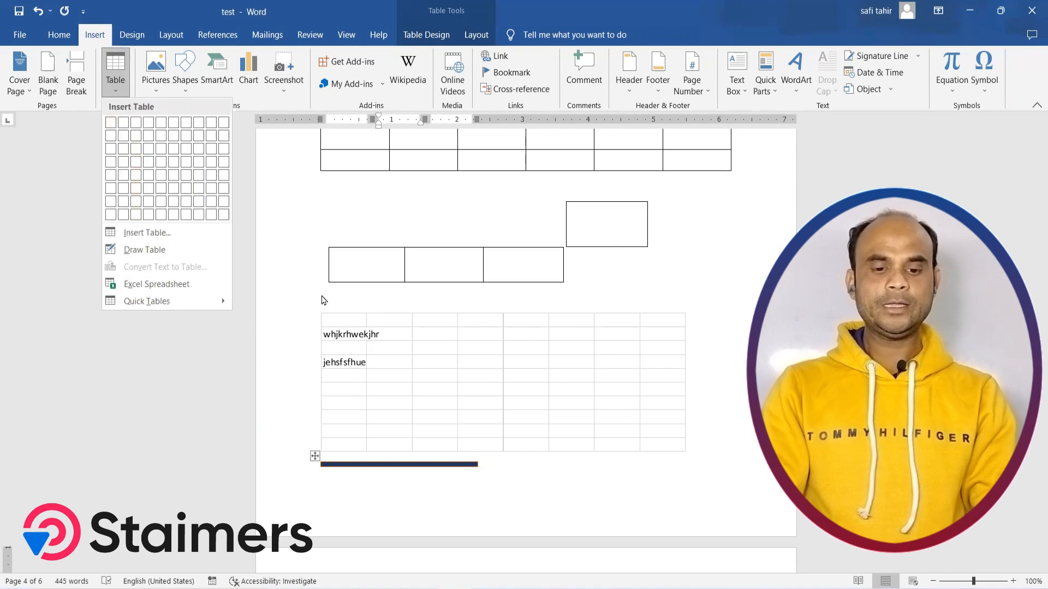
pyautogui.click(423, 36)
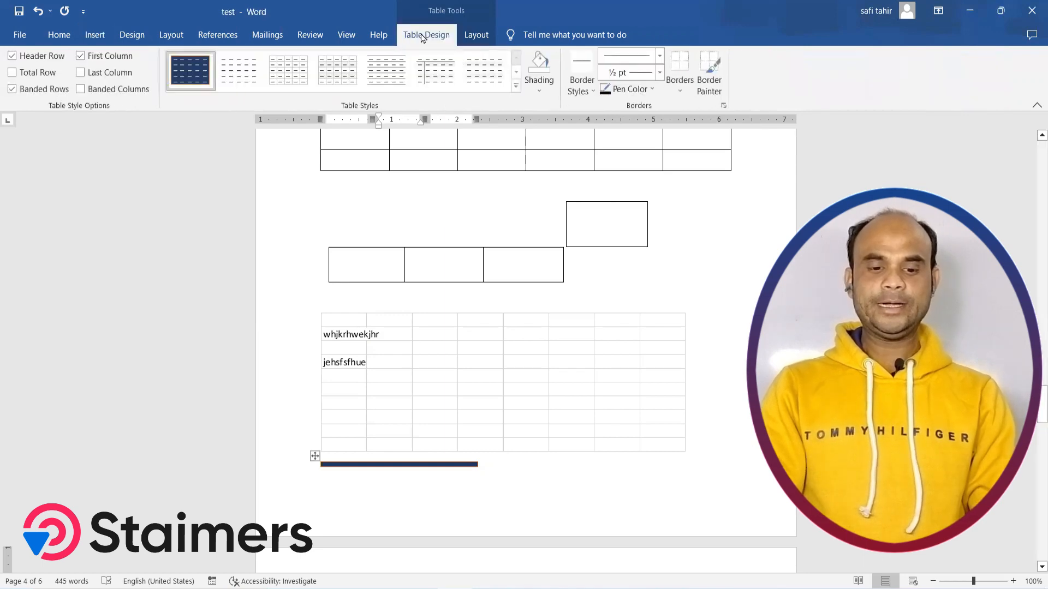
# Apply the black Grid Table 4 style to the table directly below the paragraph ending in "sign. Ex".
pyautogui.scroll(10, 328, 395)
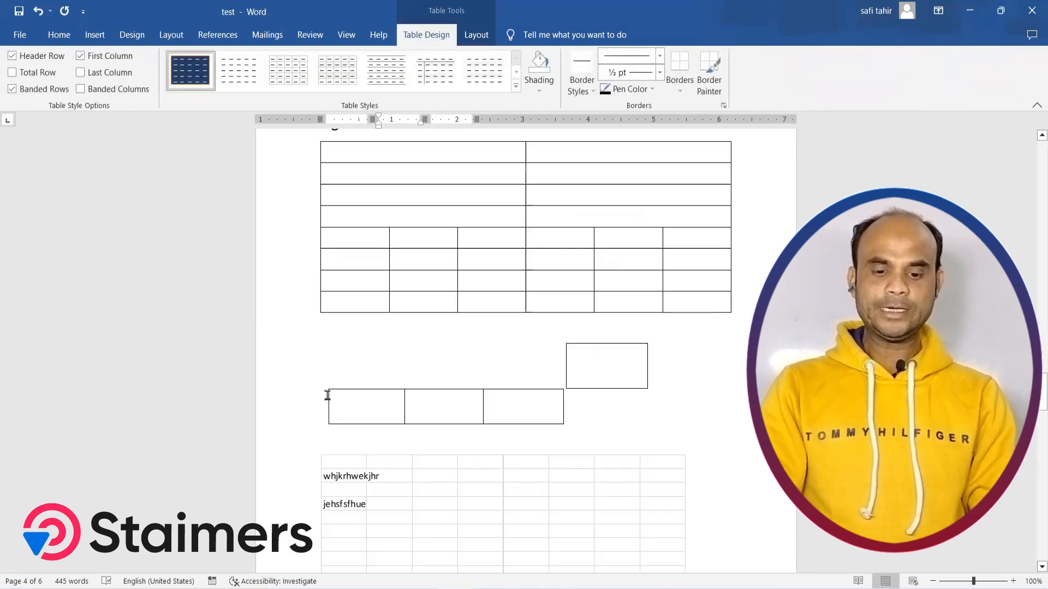
pyautogui.click(371, 328)
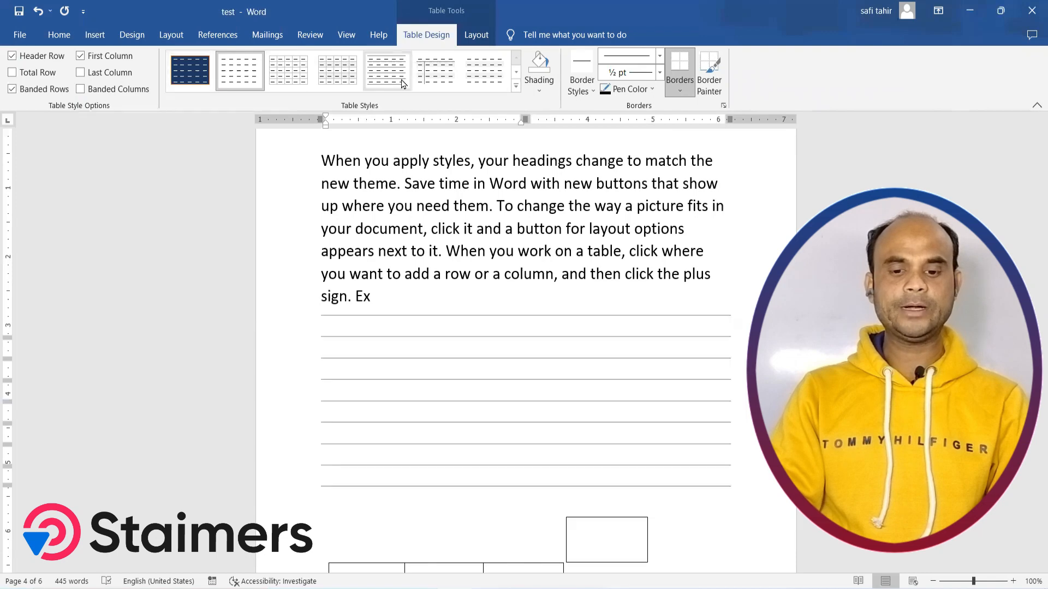
pyautogui.click(516, 88)
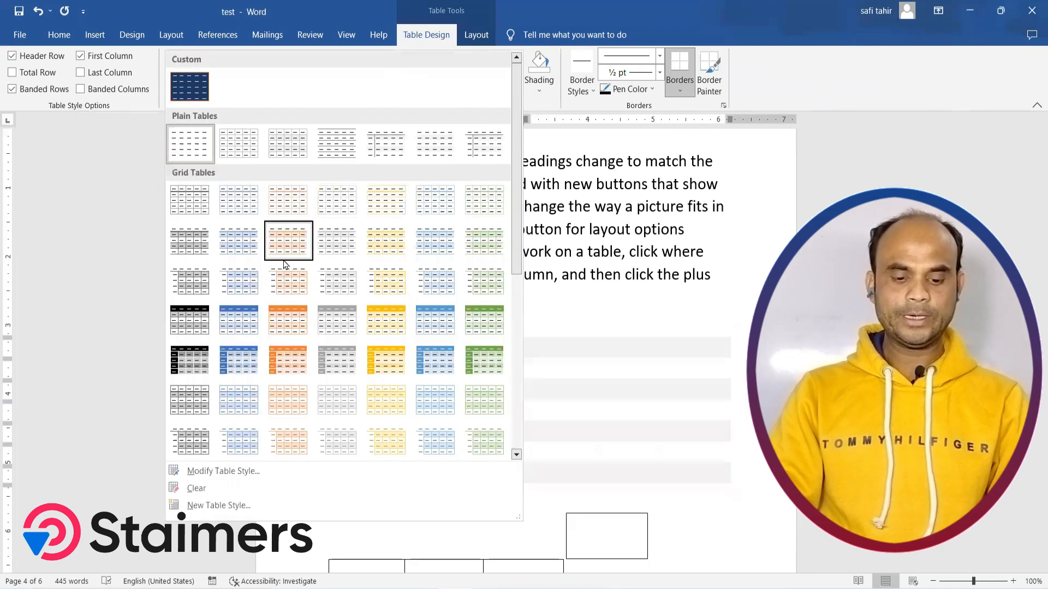
pyautogui.click(189, 320)
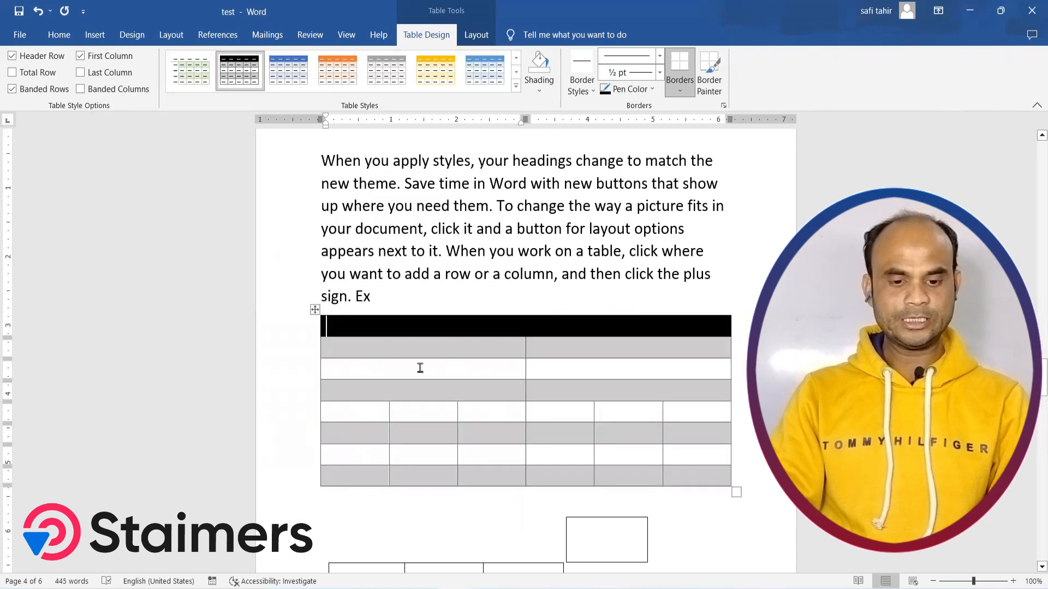
# Review the modification settings of the Grid Table 4 style and accept them as they are.
pyautogui.click(516, 86)
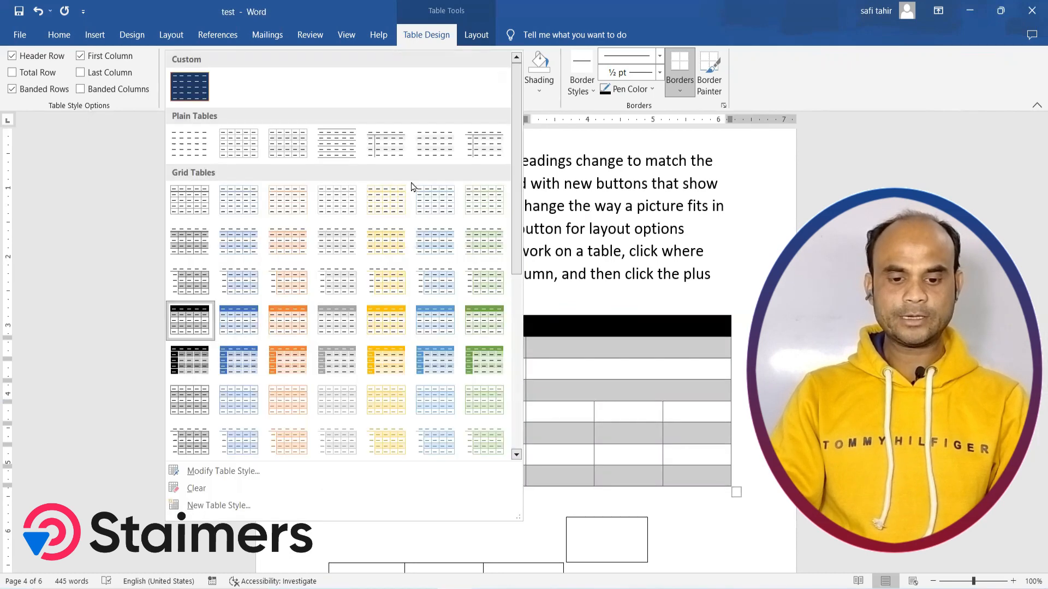
pyautogui.click(223, 472)
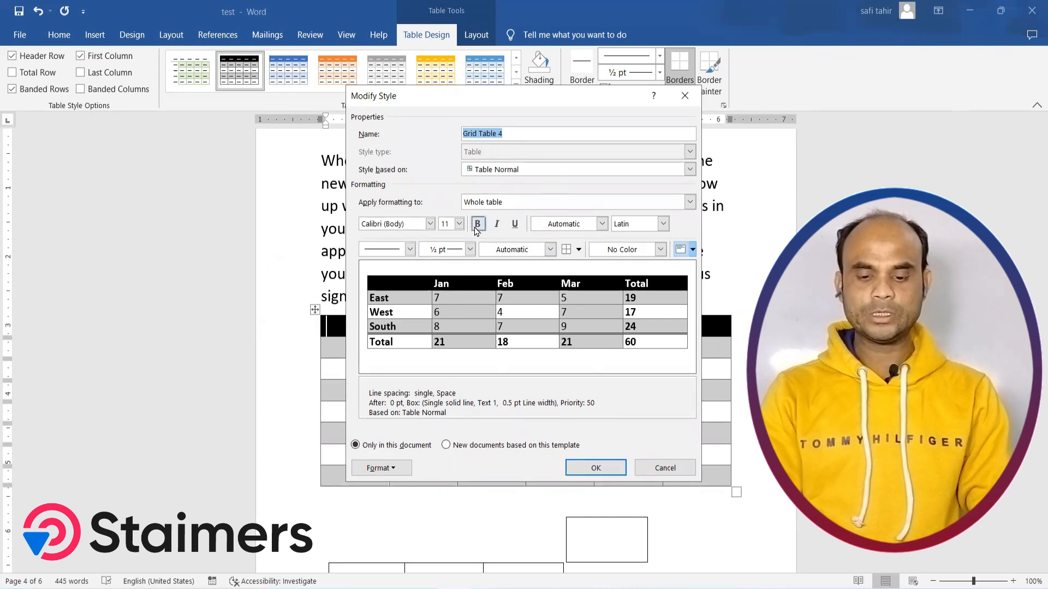
pyautogui.click(592, 468)
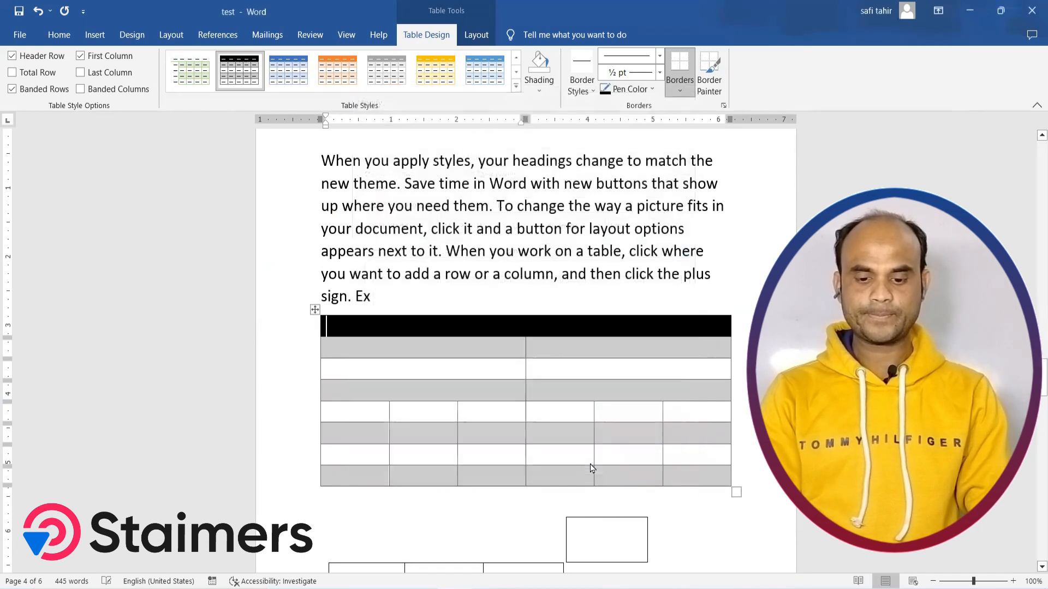
# Clear the table style from the table below the paragraph.
pyautogui.click(515, 87)
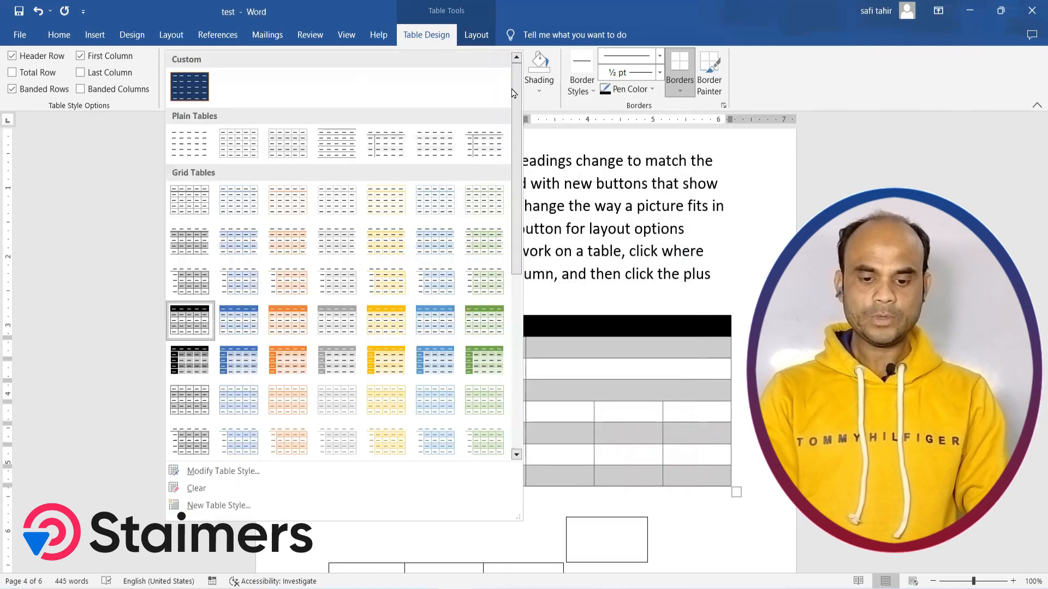
pyautogui.press('Escape')
pyautogui.click(517, 86)
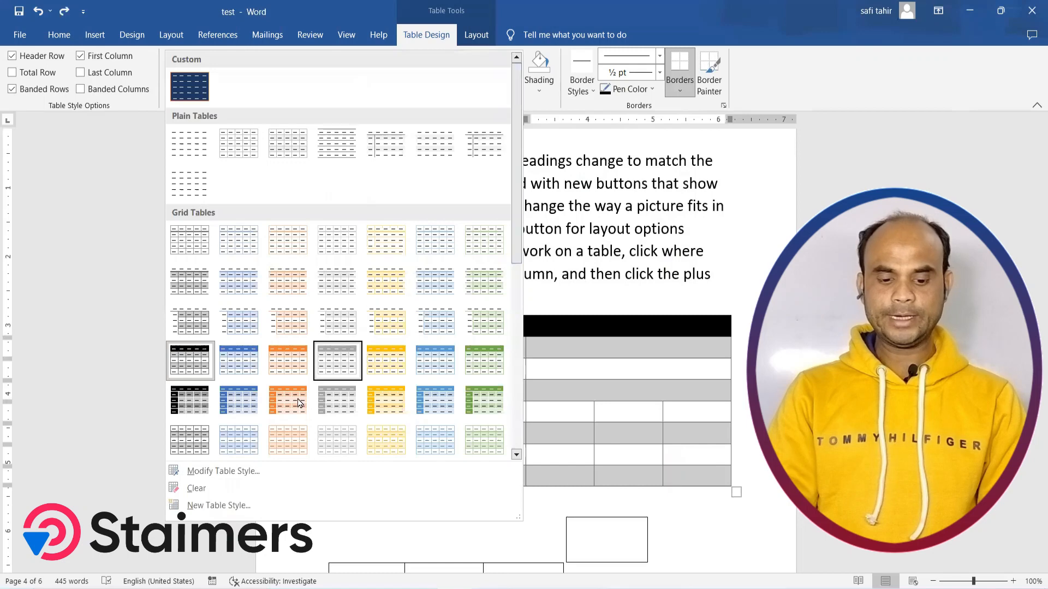
pyautogui.click(206, 489)
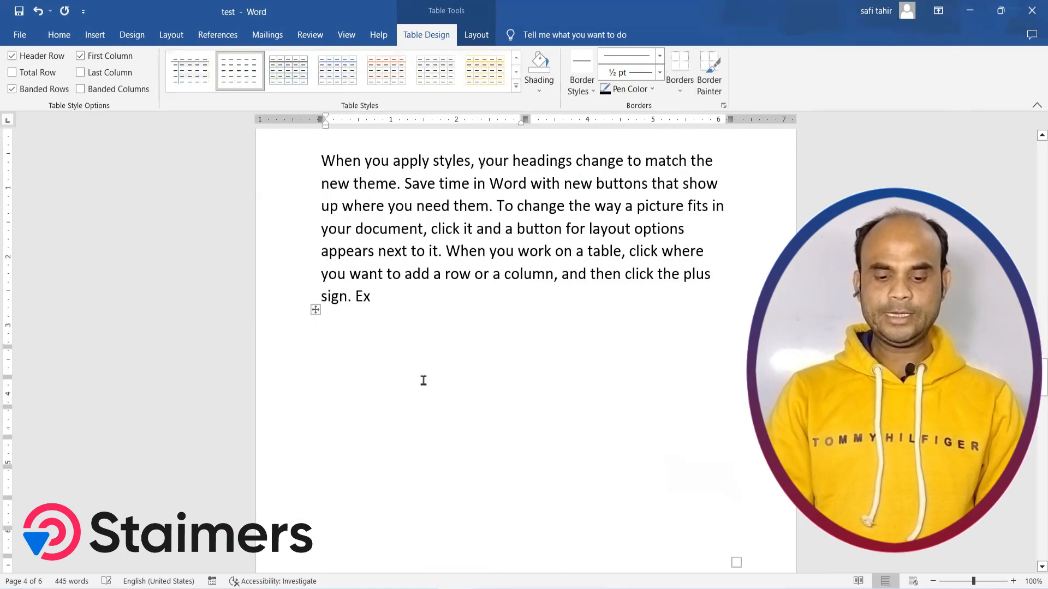
# Select the whole cleared table, review the settings for creating a new table style, and cancel.
pyautogui.scroll(-2, 423, 380)
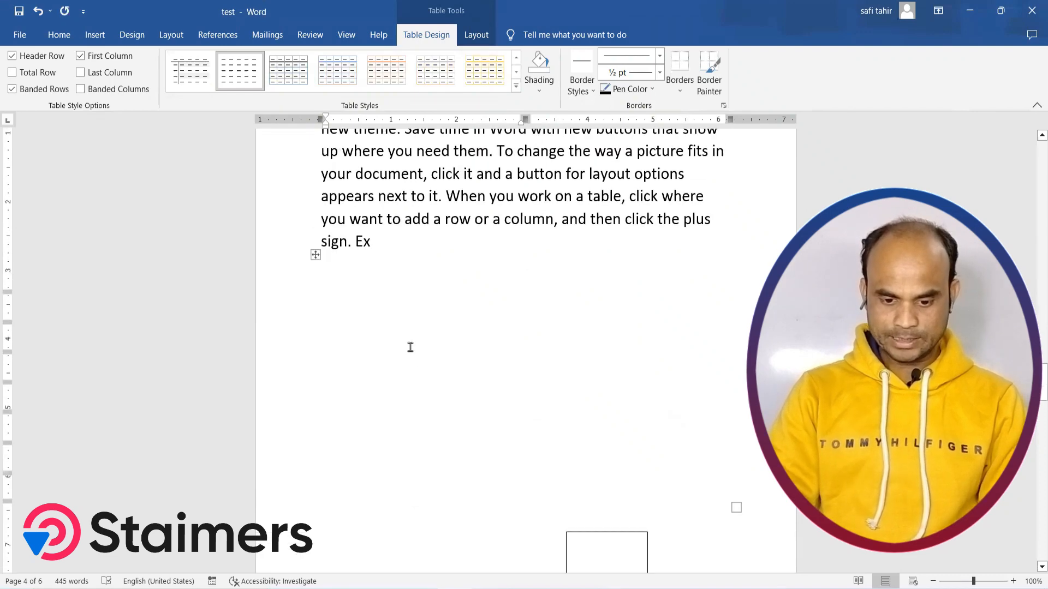
pyautogui.click(365, 312)
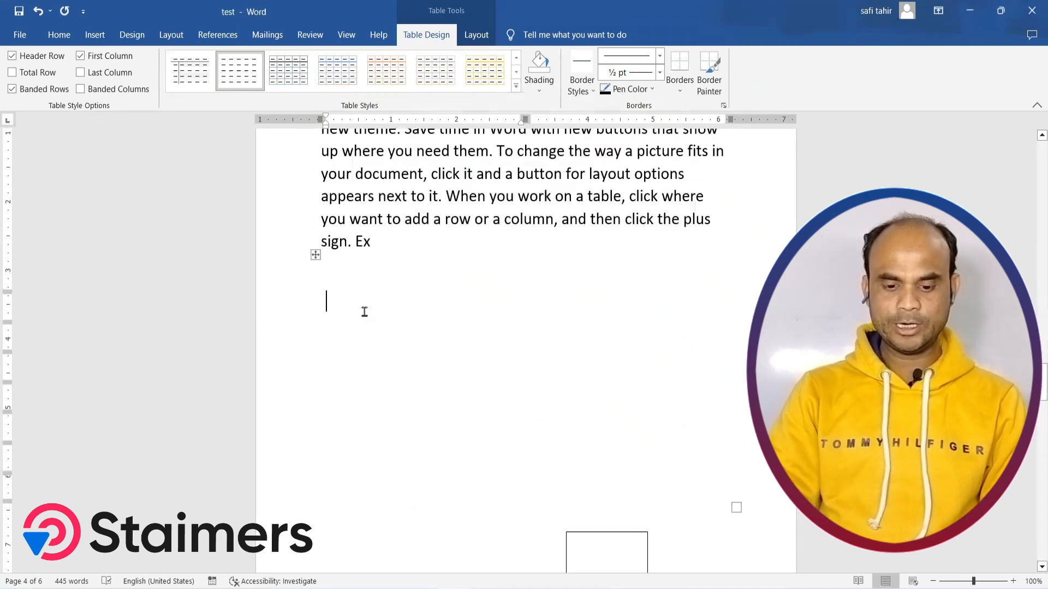
pyautogui.press('alt+KP_5')
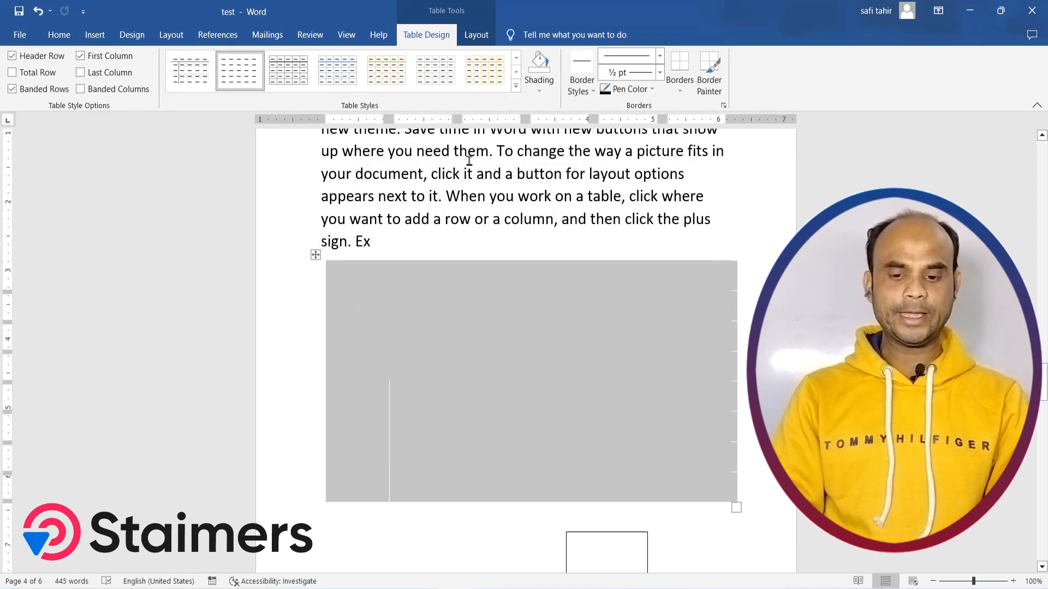
pyautogui.click(516, 92)
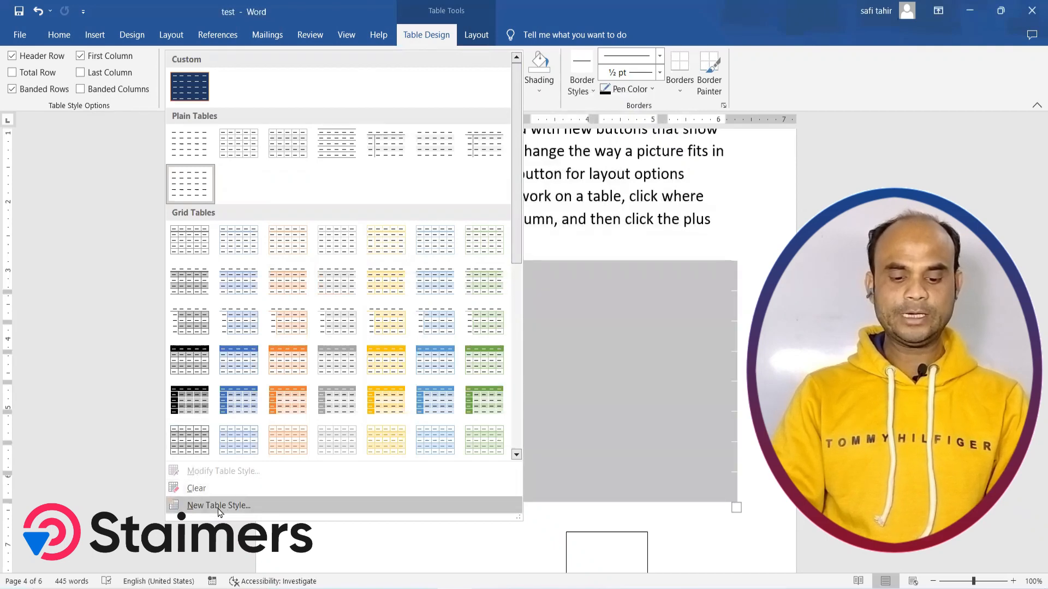
pyautogui.click(218, 506)
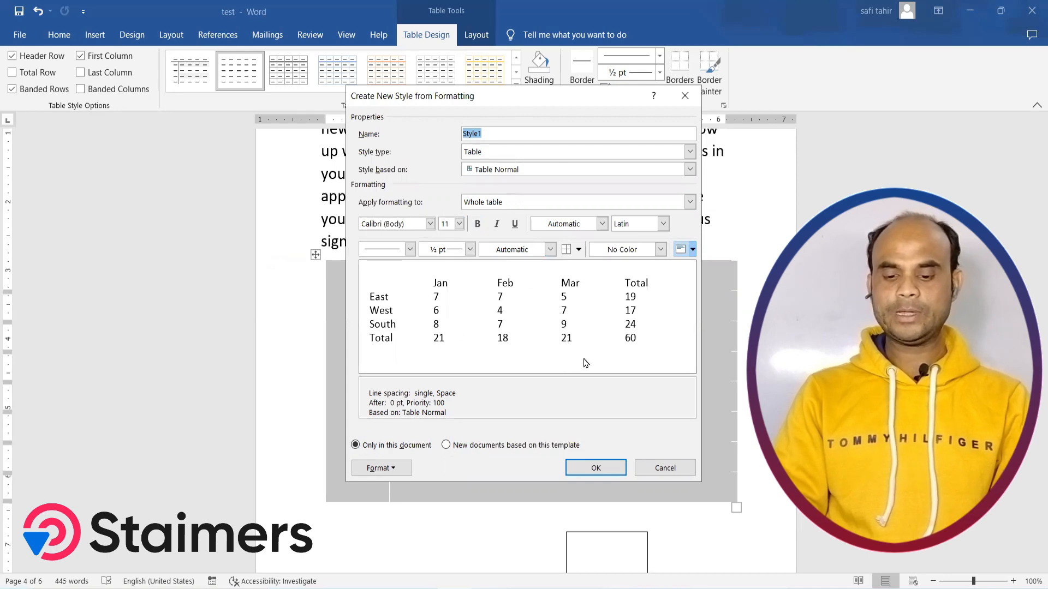
pyautogui.click(664, 468)
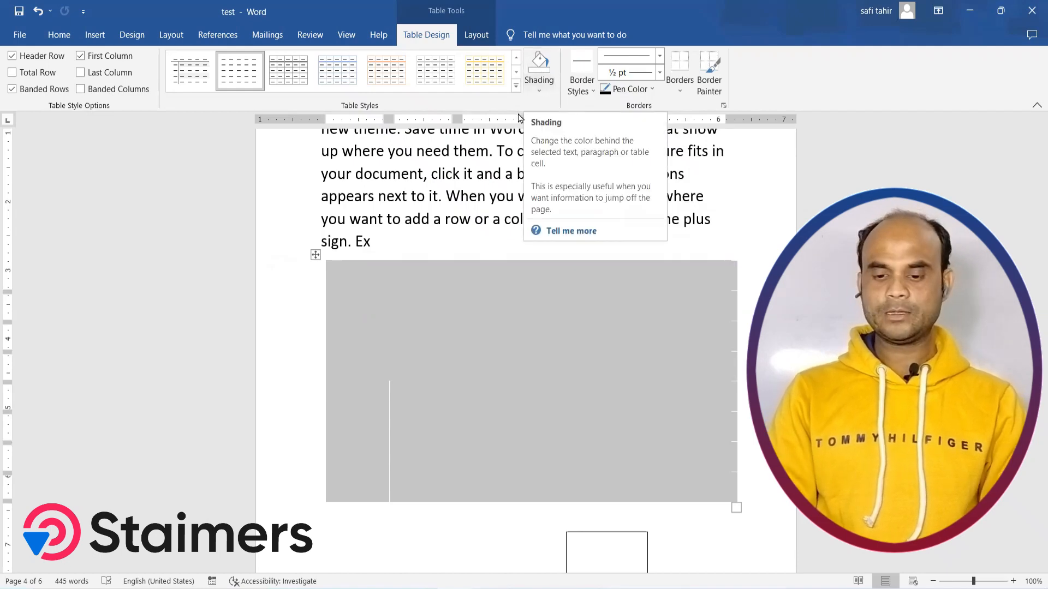
# Apply the blue grid table style with a solid header and light blue banded rows to the whole selected table.
pyautogui.click(541, 95)
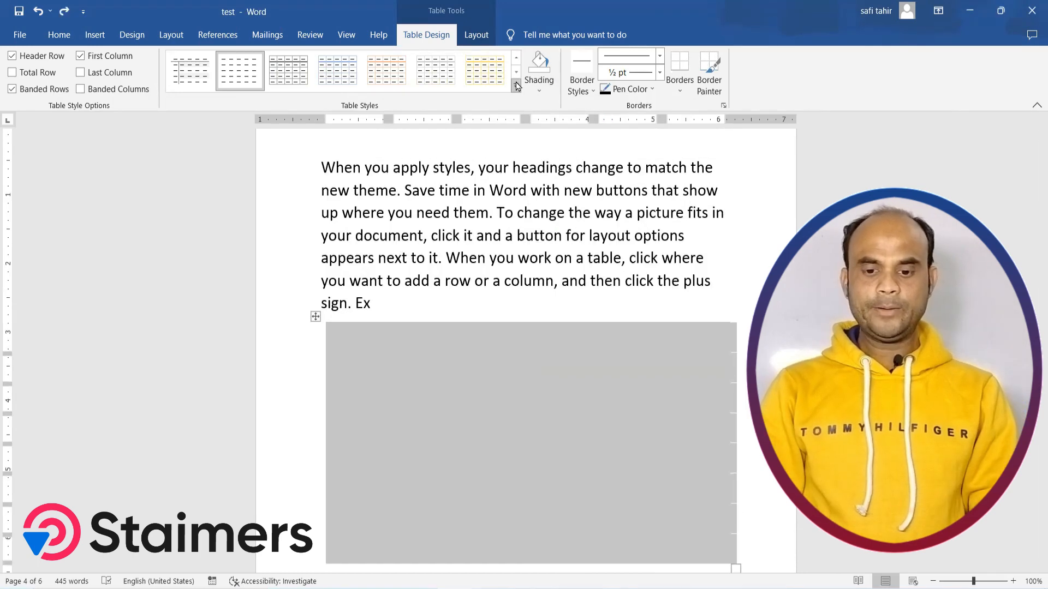
pyautogui.click(516, 86)
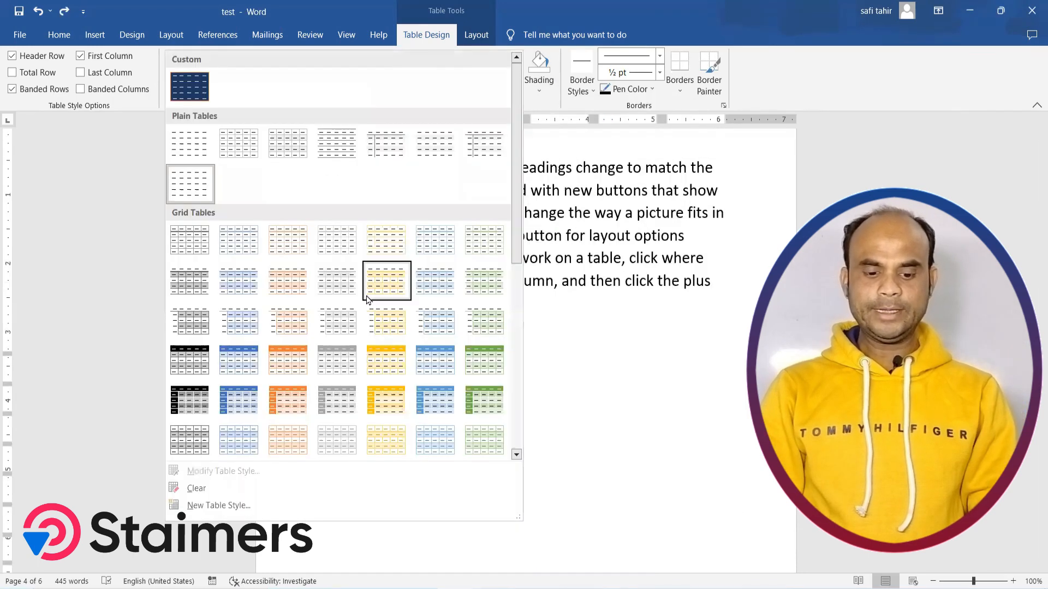
pyautogui.click(247, 366)
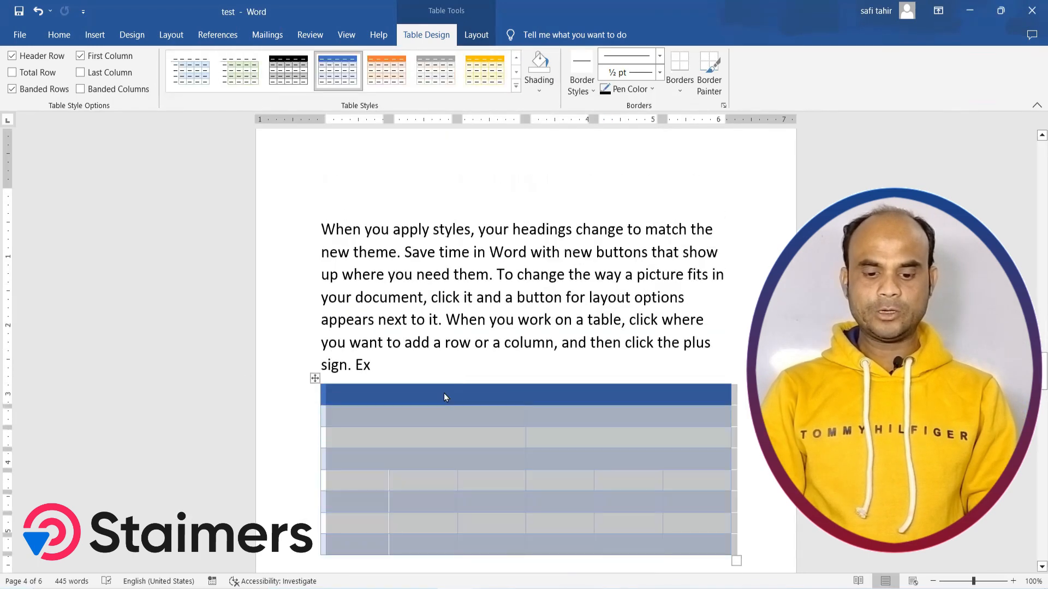
pyautogui.scroll(-3, 446, 397)
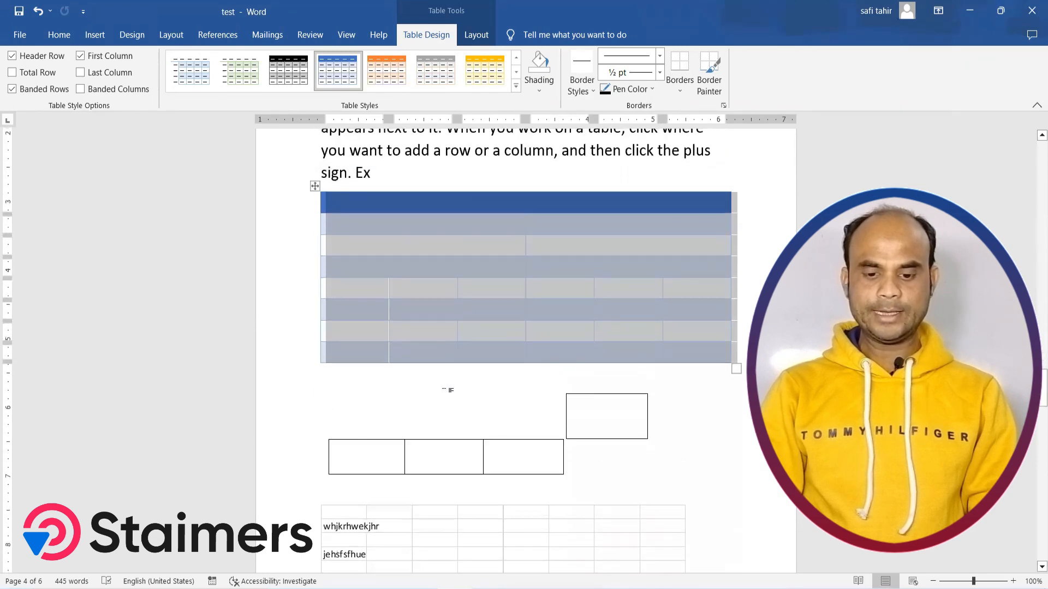
pyautogui.click(491, 147)
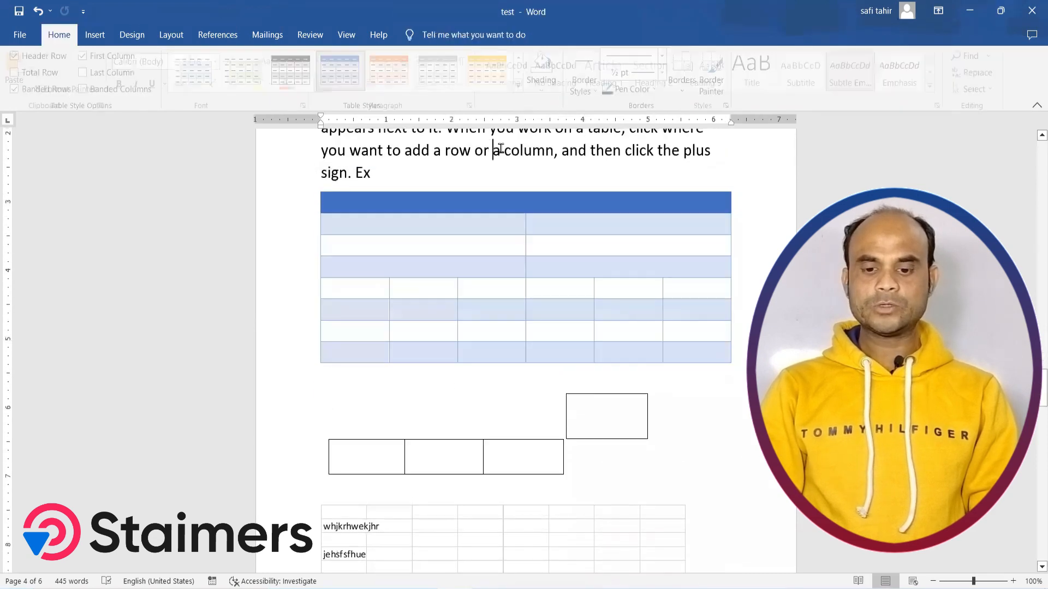
# Shade the left cell of the table's third row with the darkest orange and the right cell with dark gold.
pyautogui.click(439, 252)
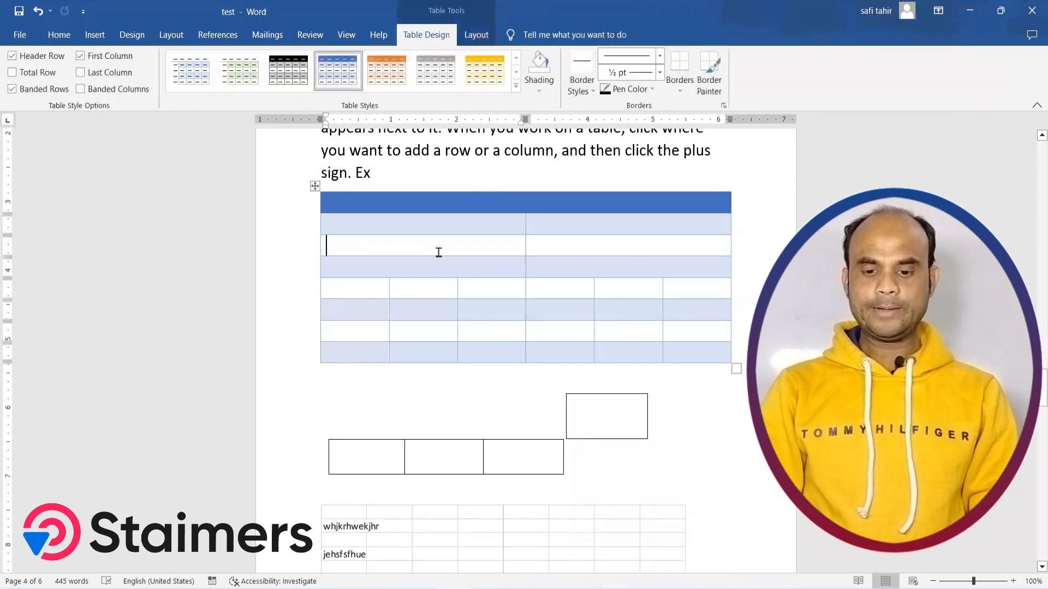
pyautogui.click(540, 92)
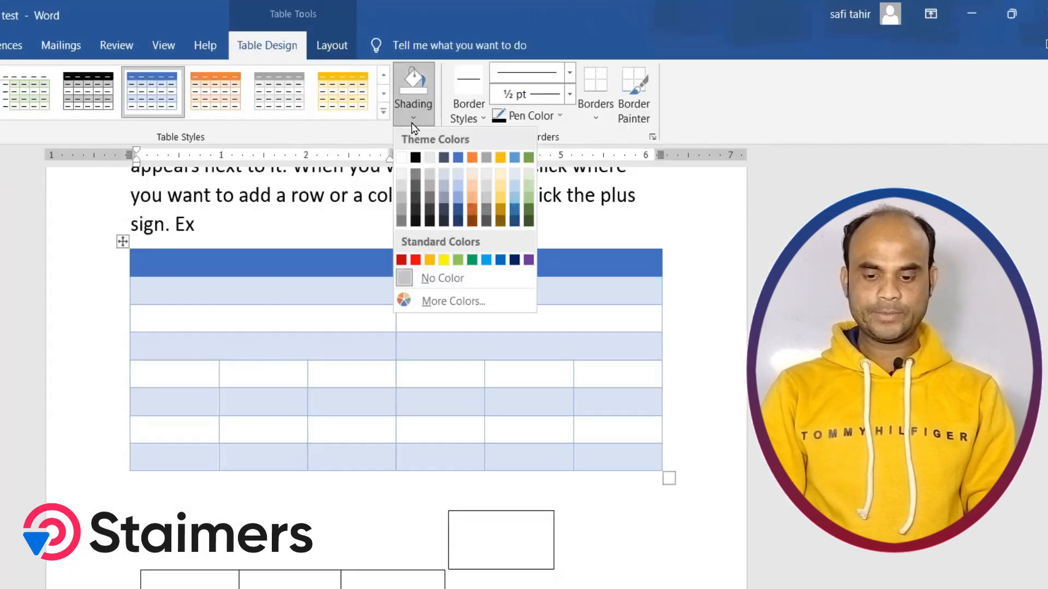
pyautogui.click(473, 220)
pyautogui.click(428, 316)
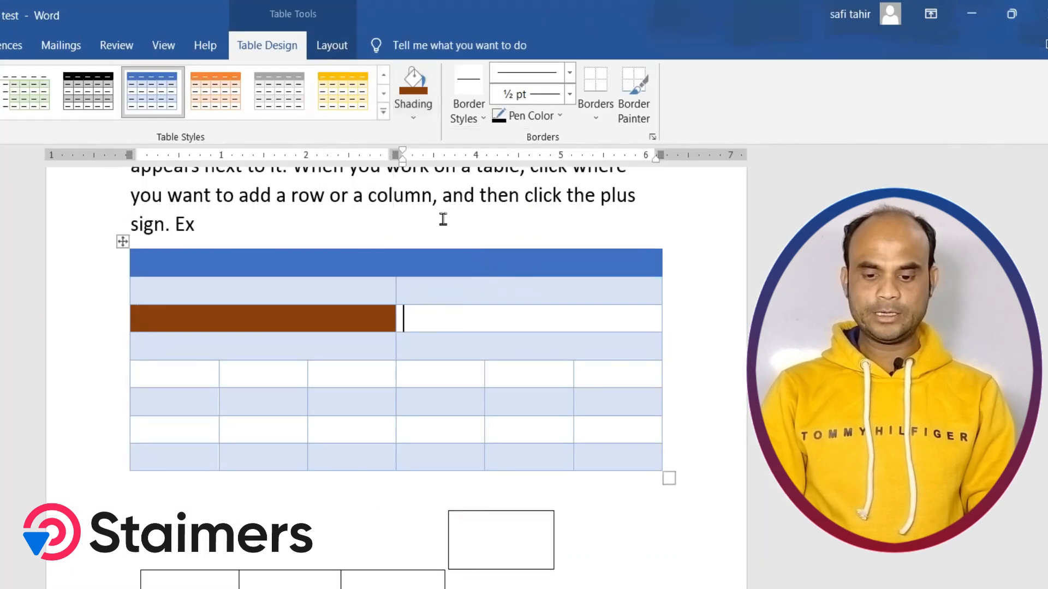
pyautogui.click(418, 124)
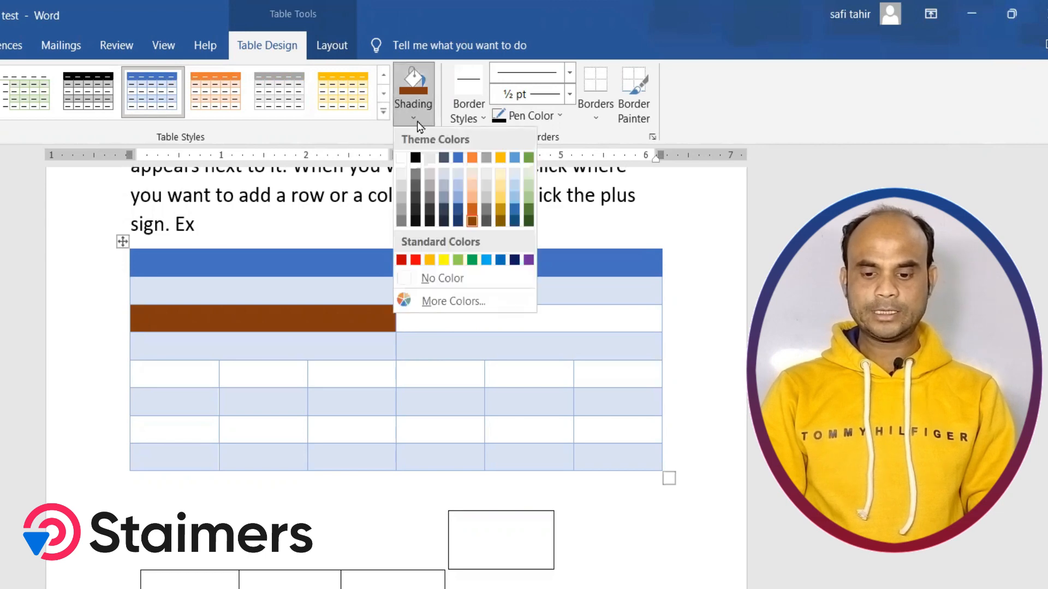
pyautogui.click(500, 209)
pyautogui.click(437, 245)
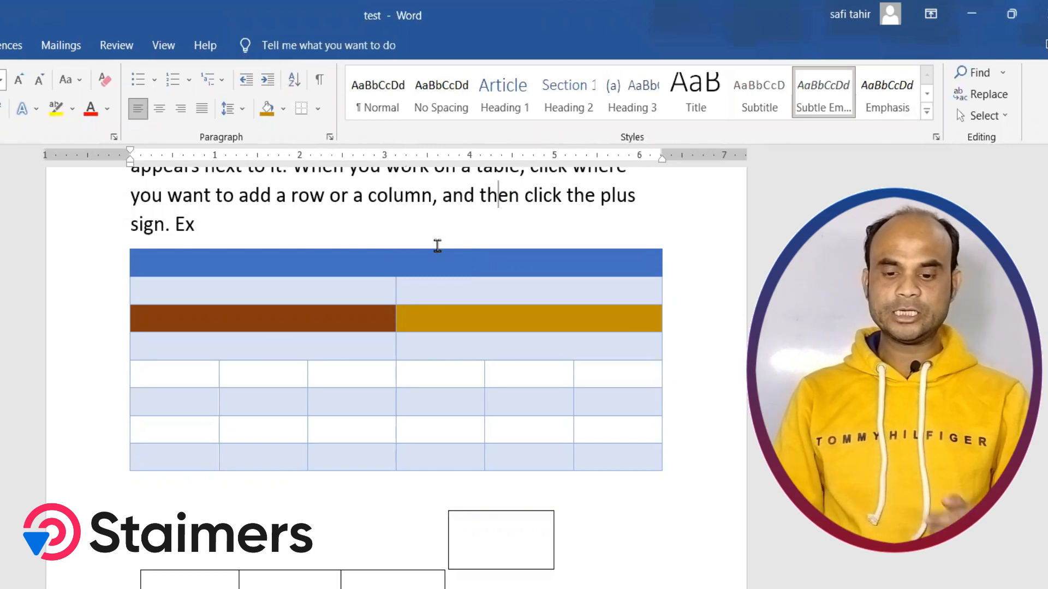
# Paint two inner vertical borders in the fifth row and part of the table's left edge with the orange ½ pt double-line theme border.
pyautogui.click(355, 298)
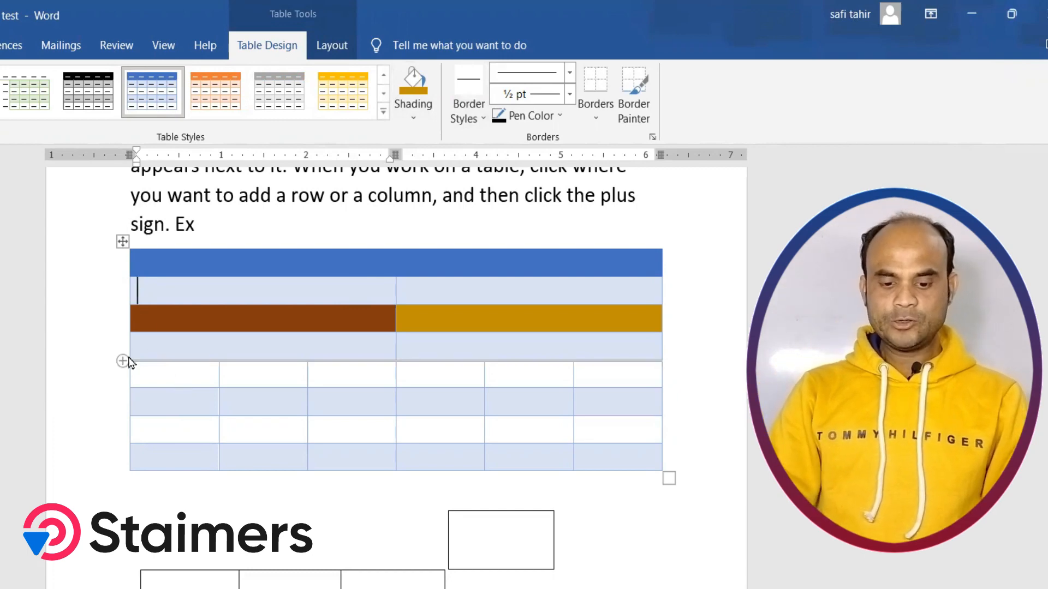
pyautogui.moveTo(131, 388)
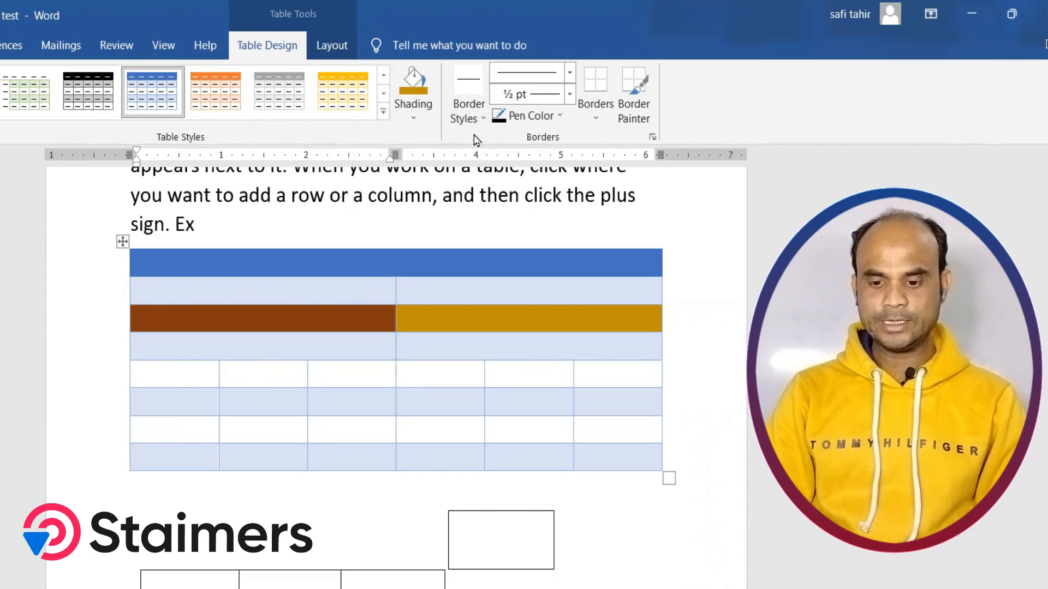
pyautogui.click(476, 117)
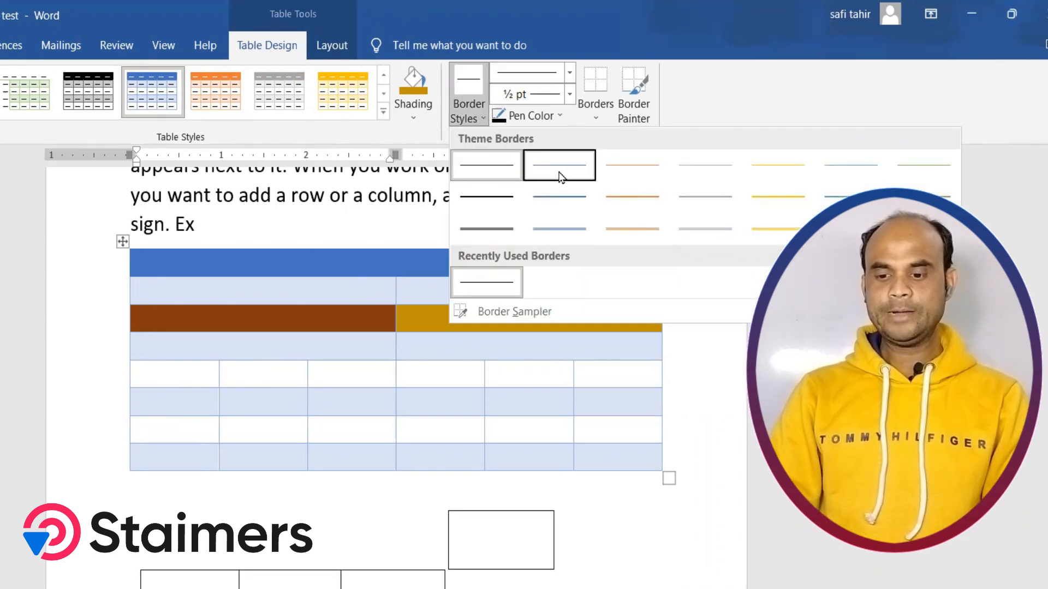
pyautogui.click(623, 235)
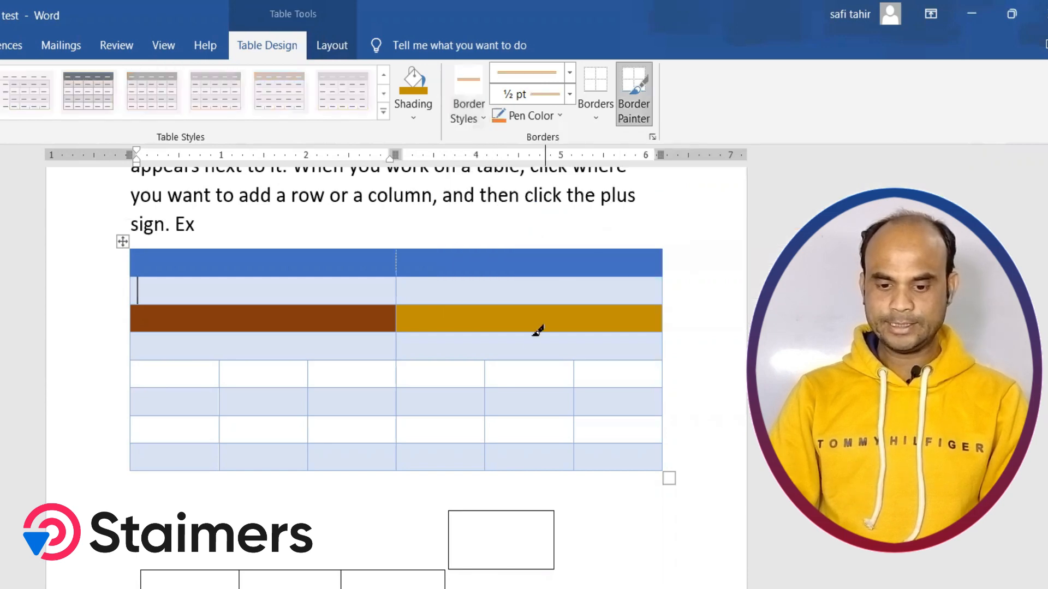
pyautogui.click(485, 365)
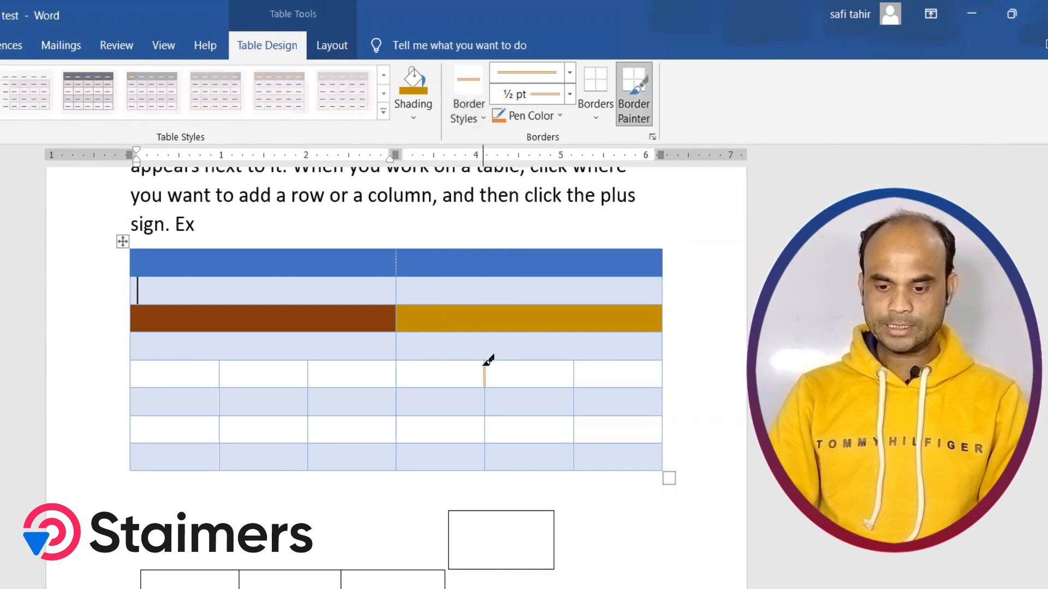
pyautogui.click(397, 366)
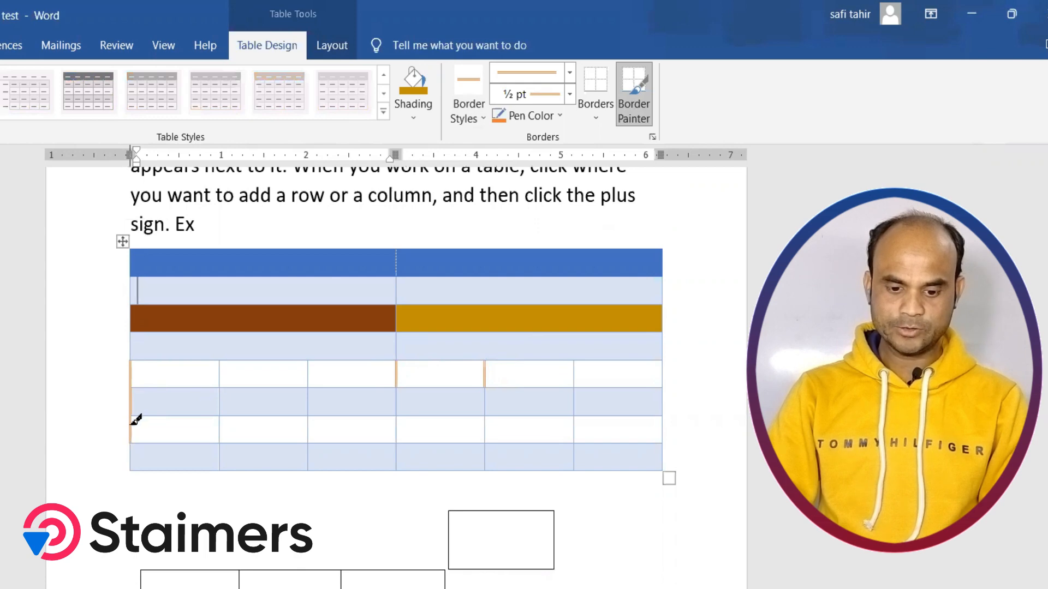
# Sample the header row's middle divider with the Border Sampler and paint it onto the third row's divider and the fifth row's first inner divider.
pyautogui.click(480, 123)
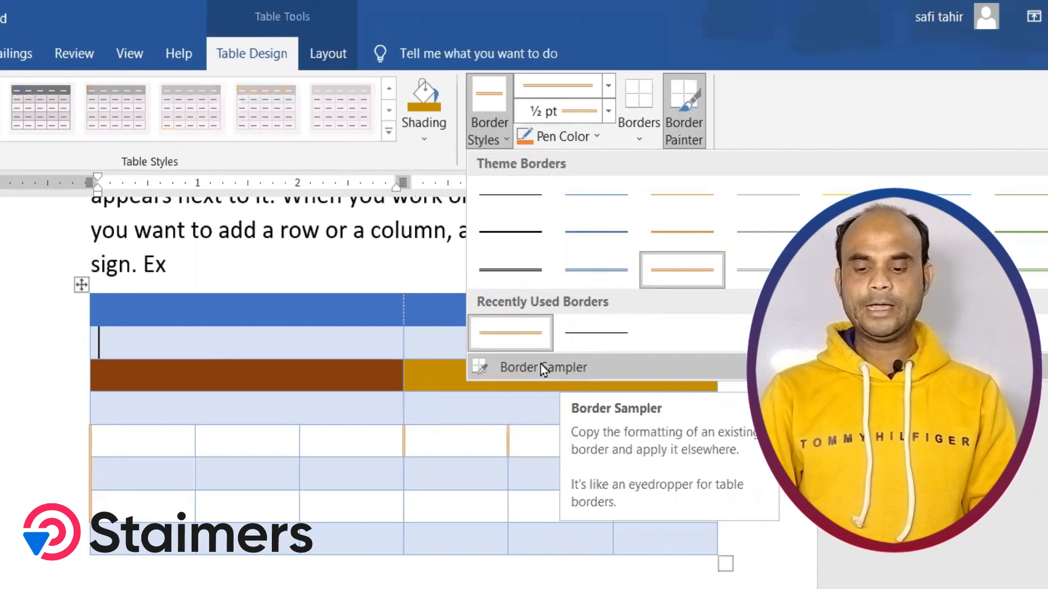
pyautogui.click(515, 368)
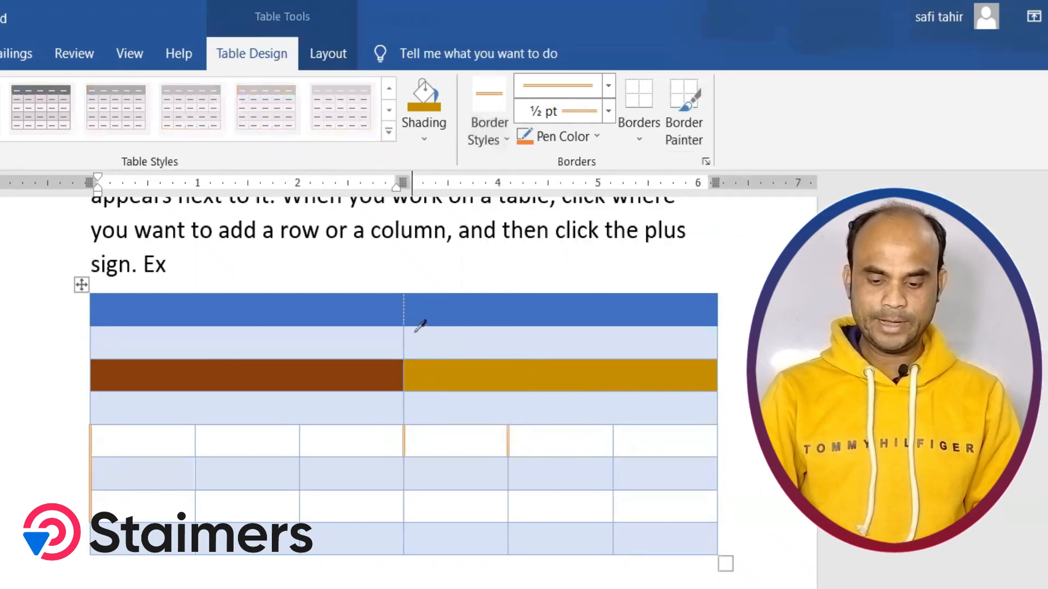
pyautogui.click(405, 302)
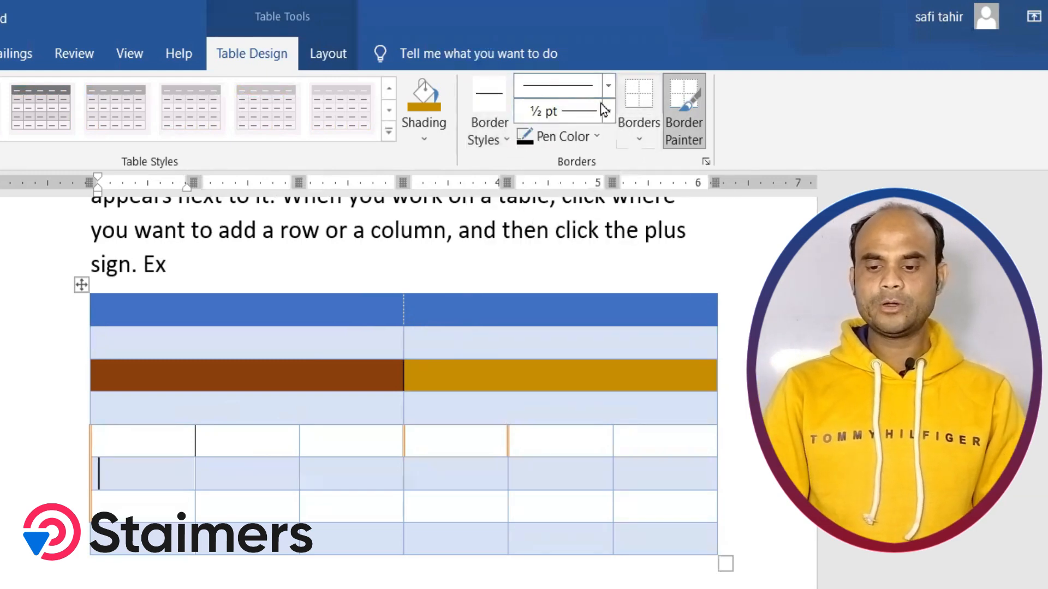
# Paint a 4 ½ pt border on the fifth row's last inner divider and the fourth inner divider of the sixth and seventh rows.
pyautogui.click(608, 112)
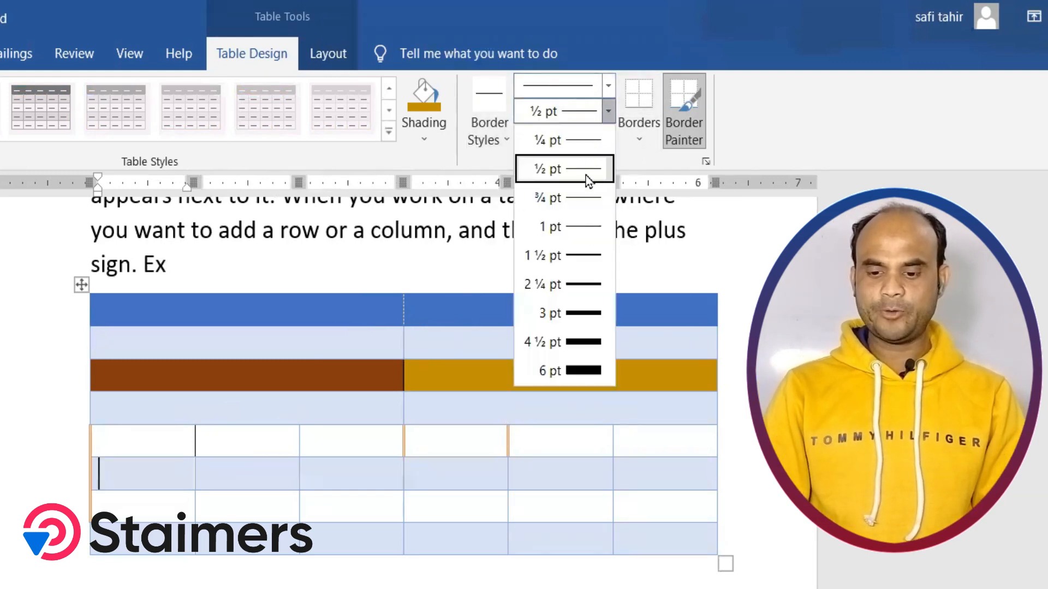
pyautogui.click(582, 342)
pyautogui.click(615, 436)
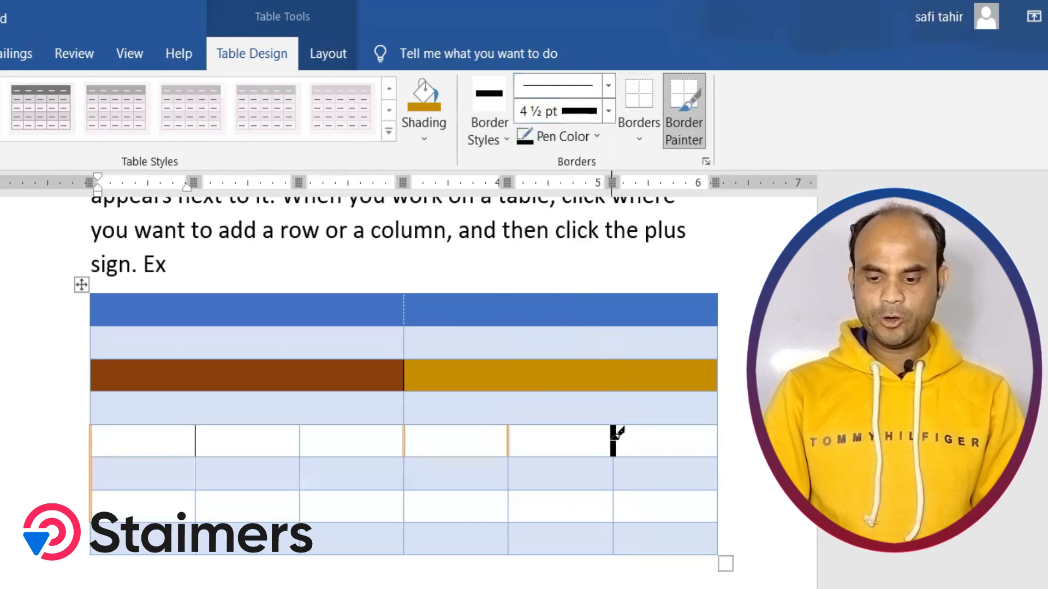
pyautogui.click(509, 475)
pyautogui.click(508, 509)
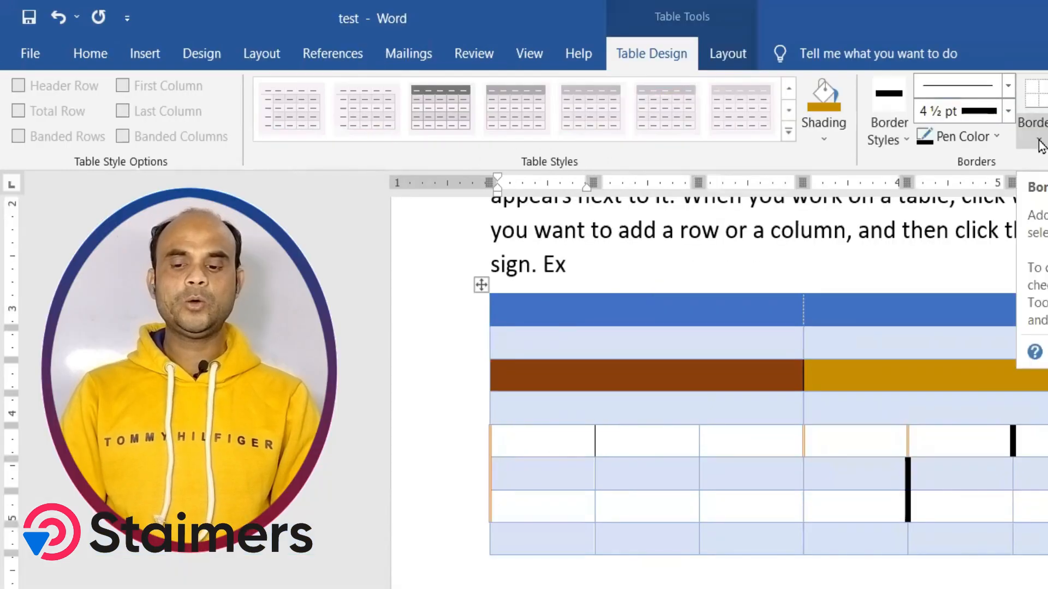
# Set the border weight to 1 pt and apply all borders to the first cell of the sixth row.
pyautogui.click(1039, 143)
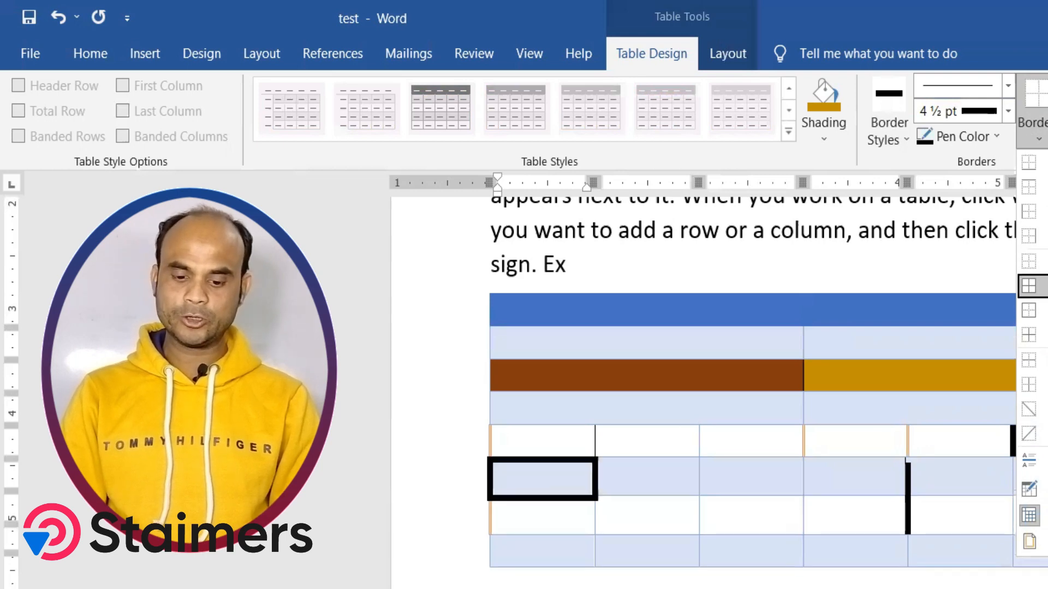
pyautogui.click(900, 375)
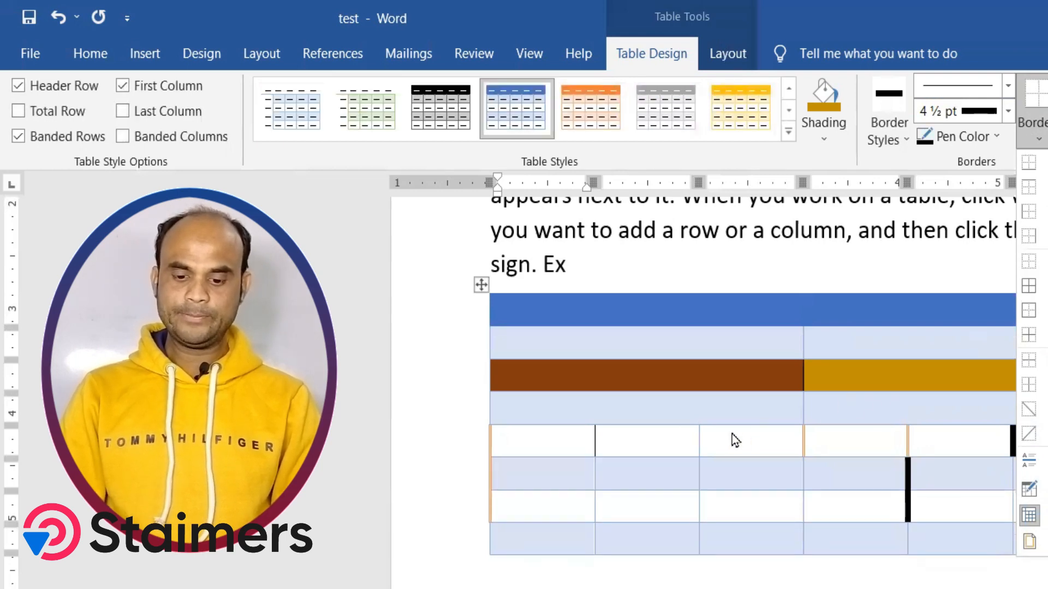
pyautogui.click(1008, 111)
pyautogui.click(981, 229)
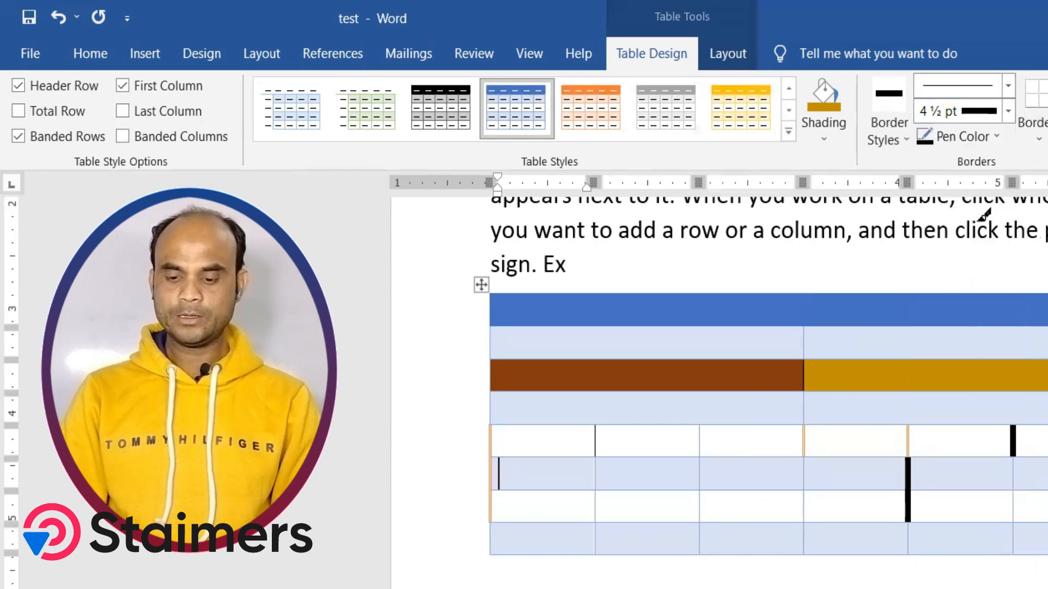
pyautogui.click(1039, 141)
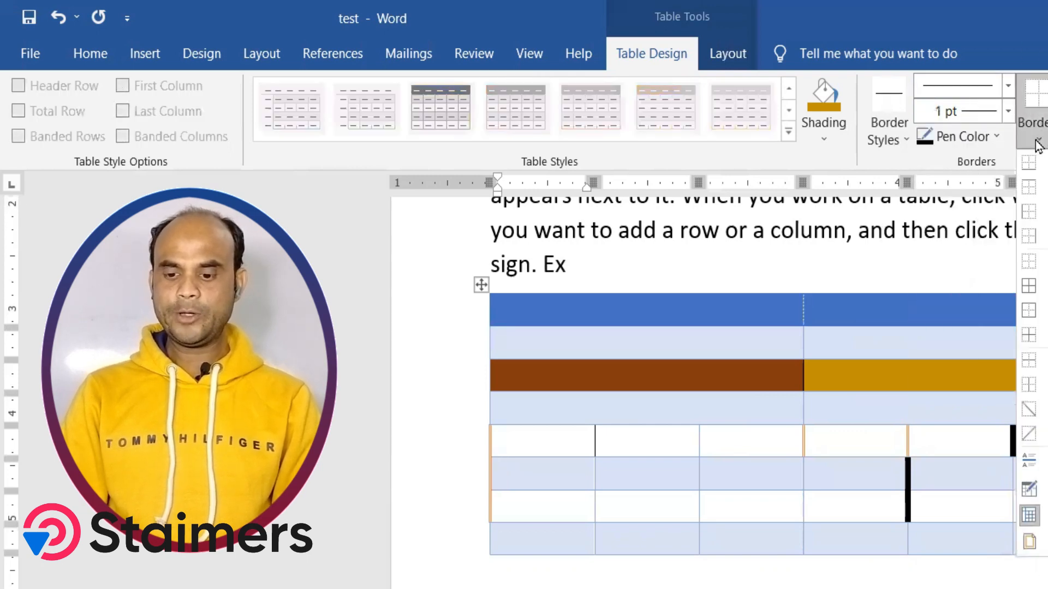
pyautogui.click(1029, 286)
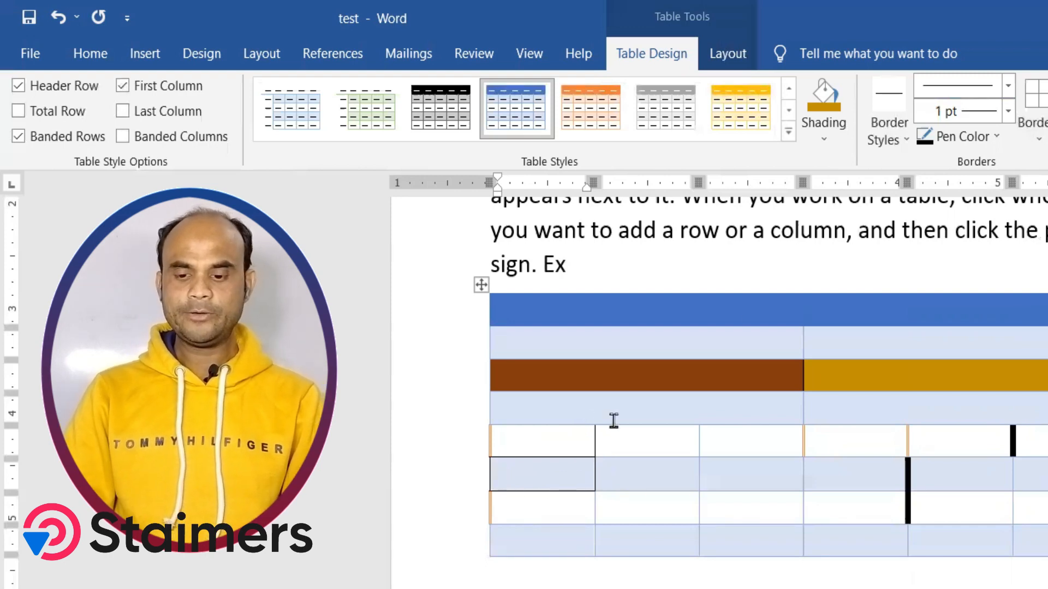
pyautogui.click(1043, 143)
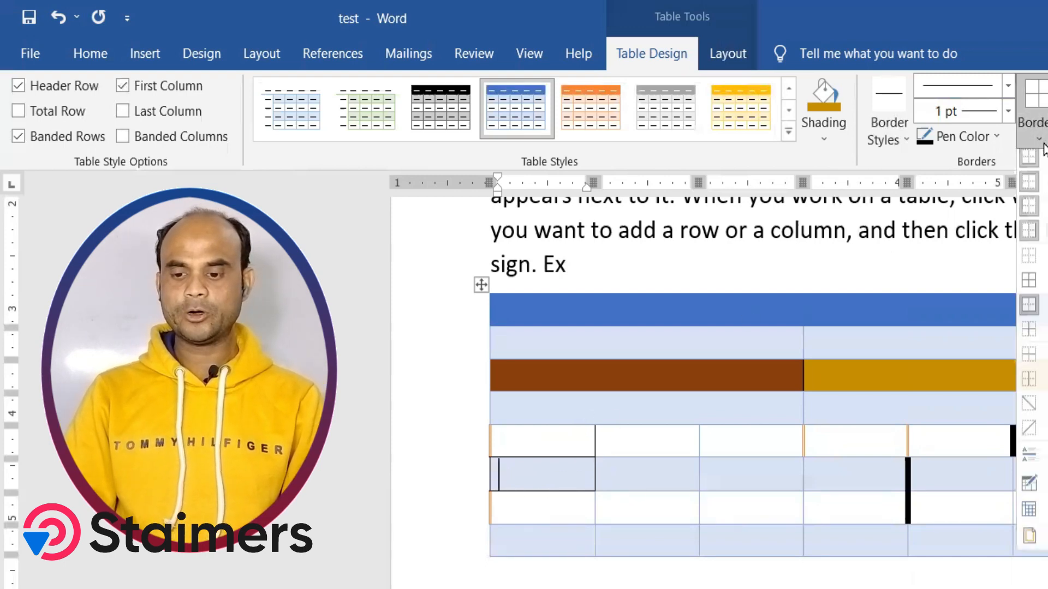
pyautogui.press('Escape')
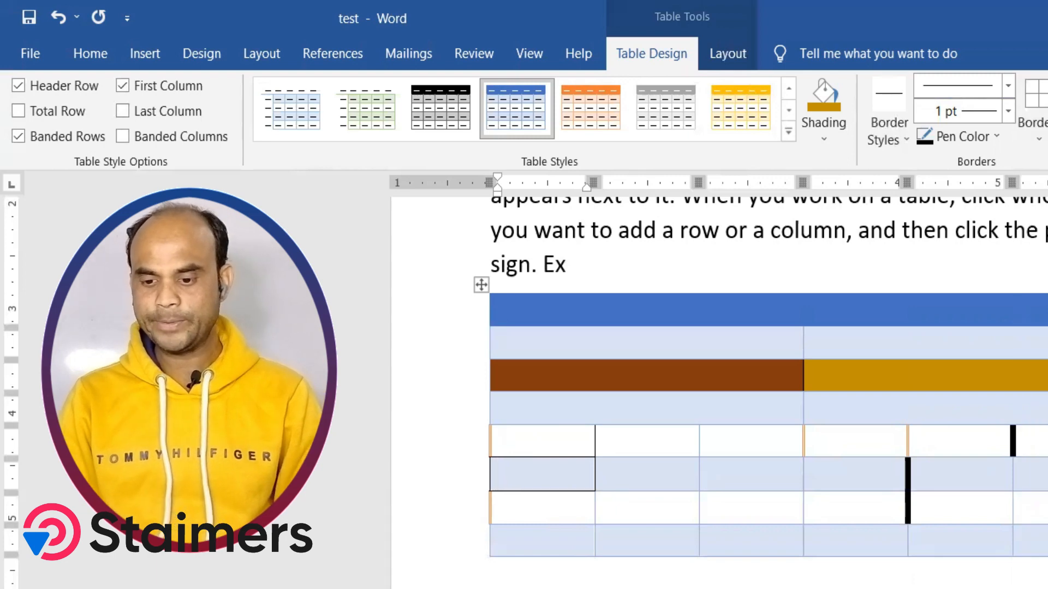
# Paint 1 pt borders on the left and top edges of the sixth row's fourth cell and the seventh row's second inner divider.
pyautogui.click(1047, 109)
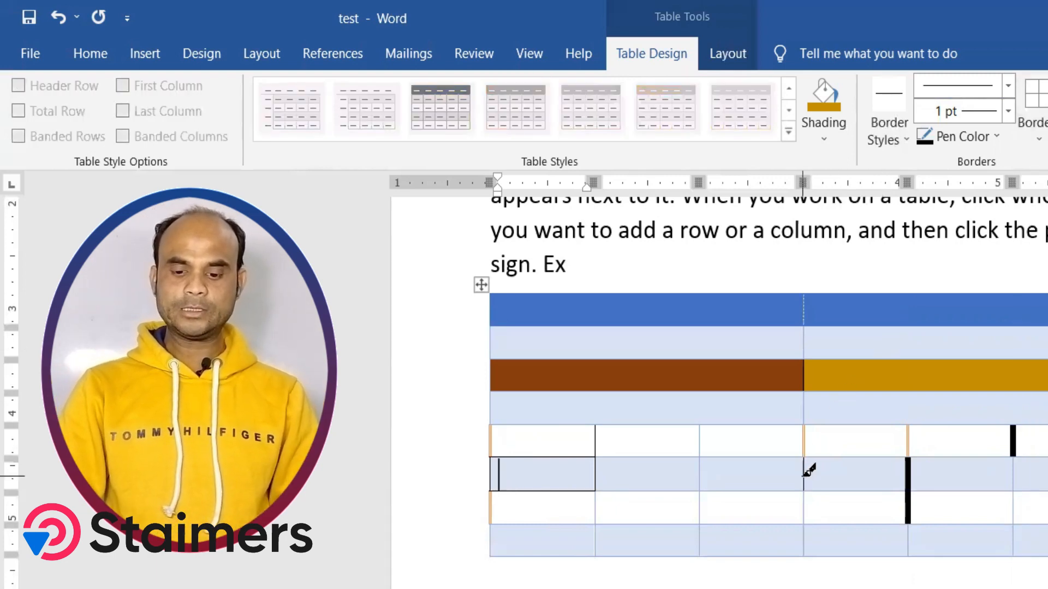
pyautogui.click(846, 456)
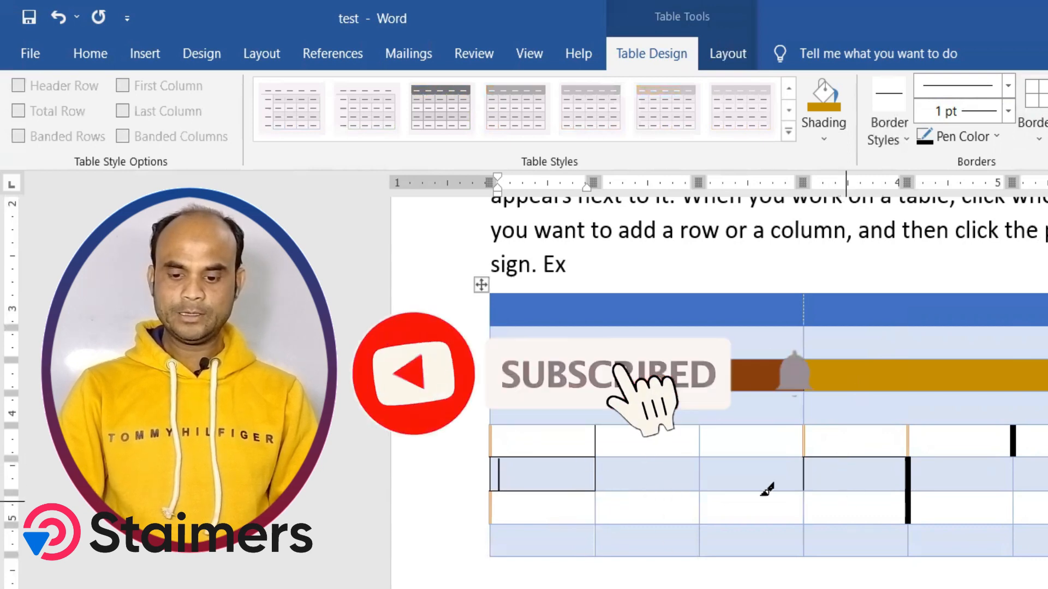
pyautogui.click(701, 507)
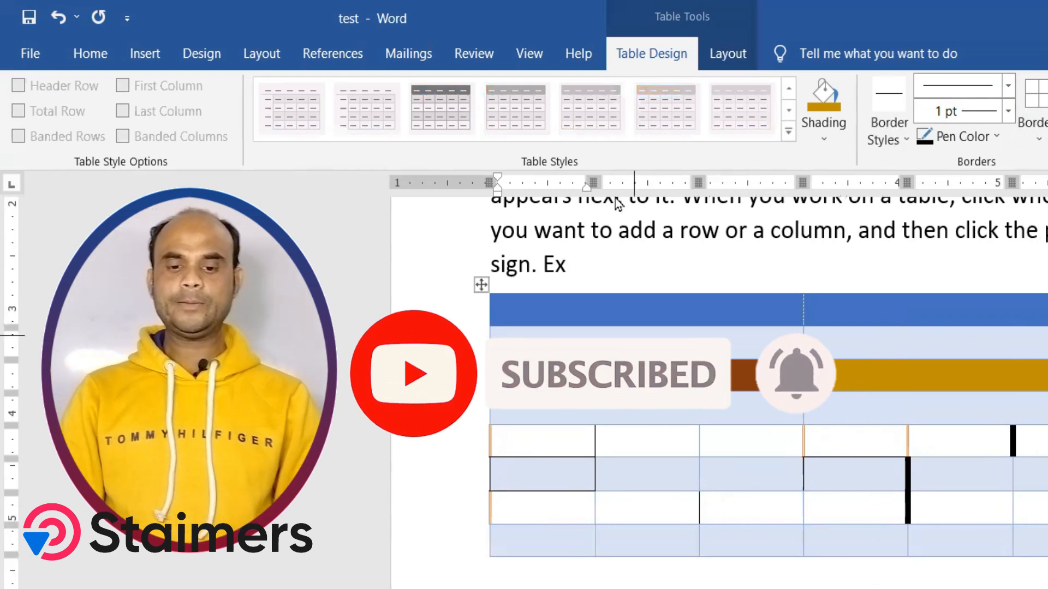
# Select the first cell of the fifth row, and extend the selection to its whole column.
pyautogui.click(723, 53)
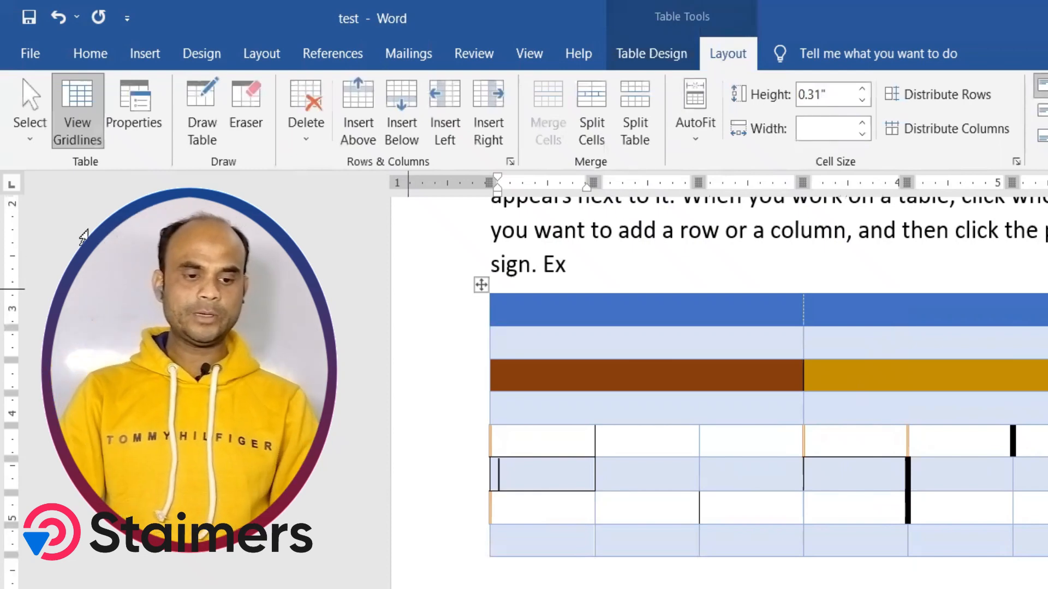
pyautogui.click(28, 116)
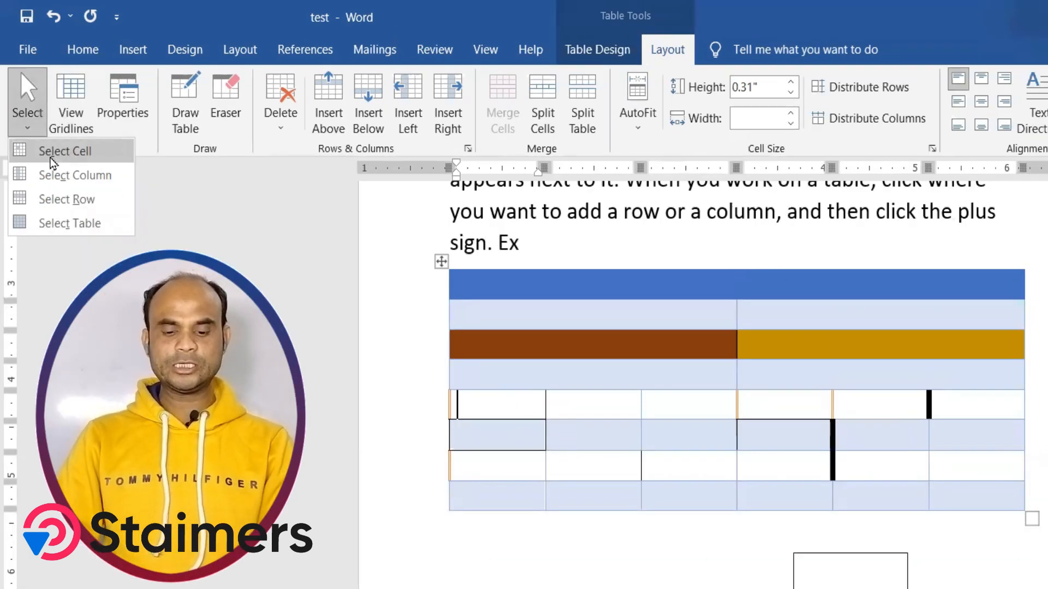
pyautogui.click(25, 125)
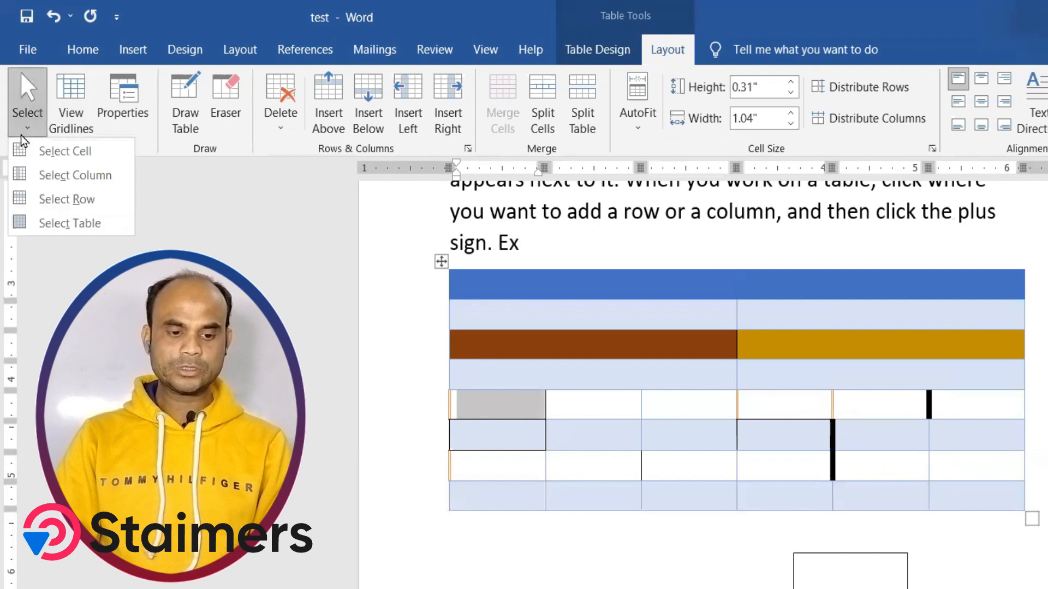
pyautogui.click(61, 178)
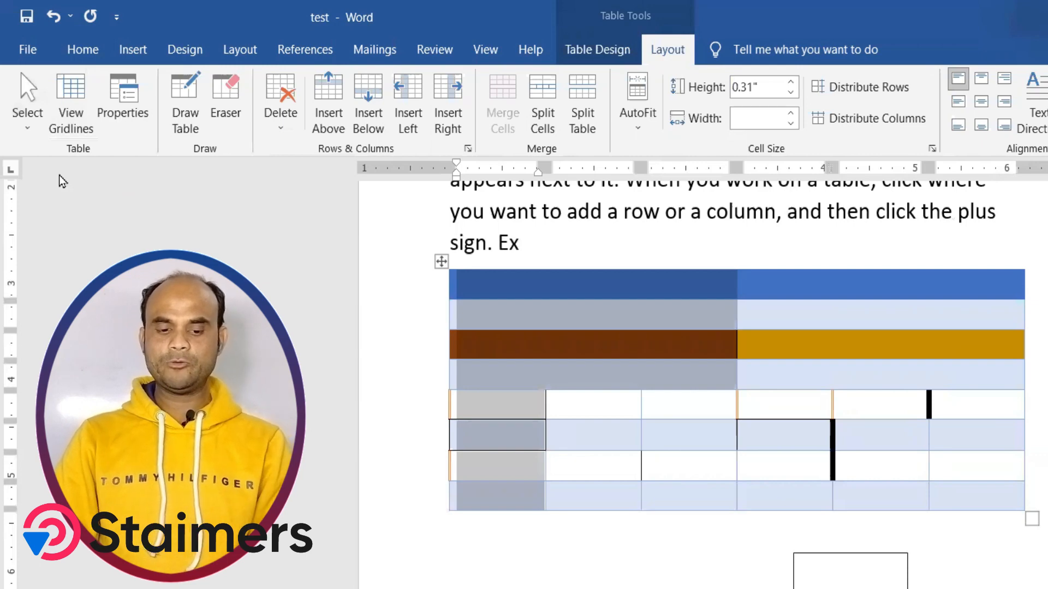
# Select the entire fifth row starting from its first cell, and extend the selection to the whole table.
pyautogui.click(24, 131)
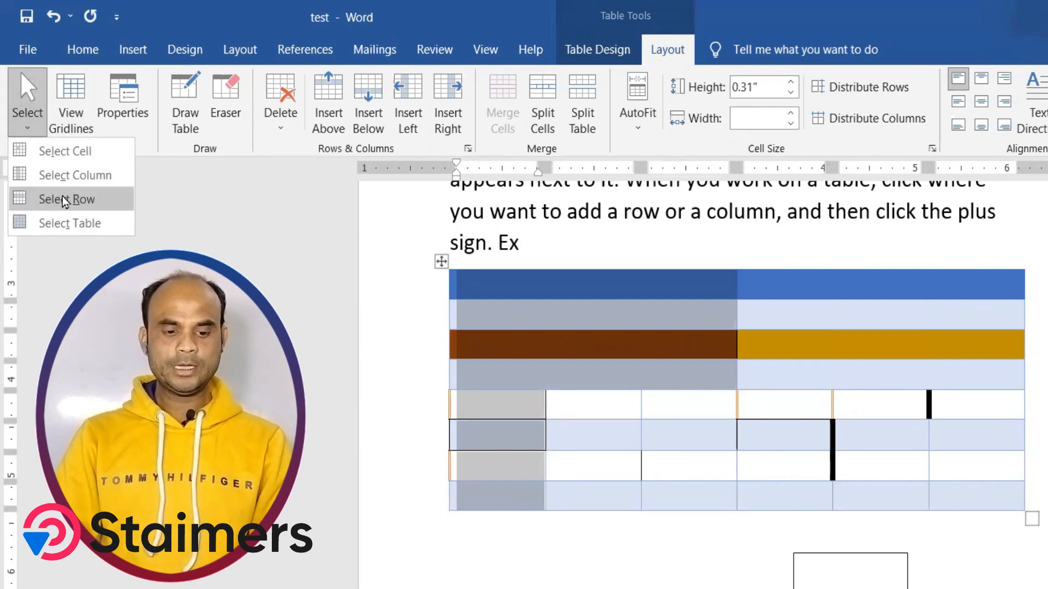
pyautogui.click(64, 199)
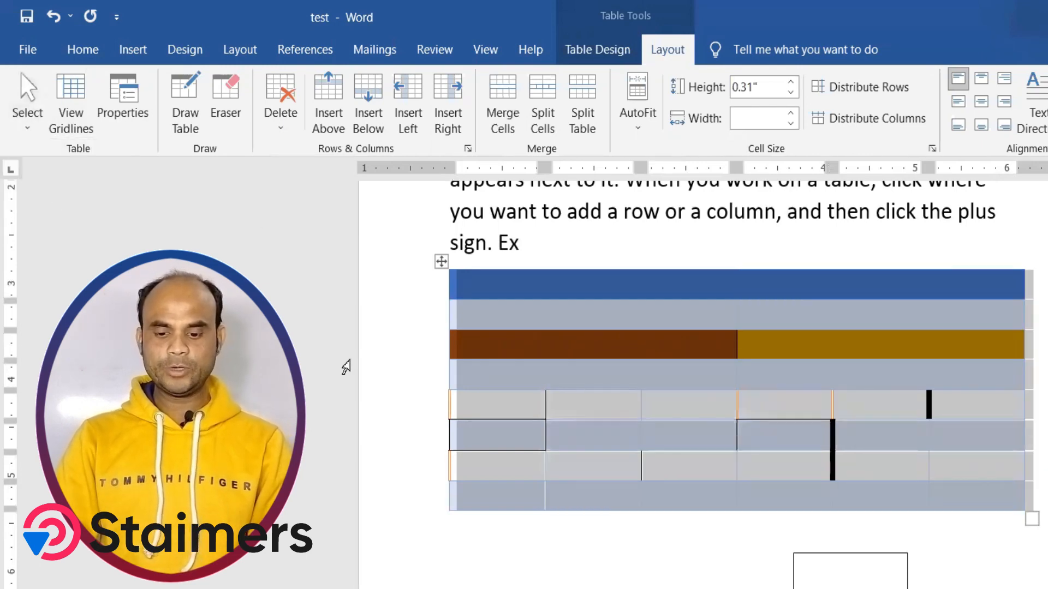
pyautogui.click(529, 409)
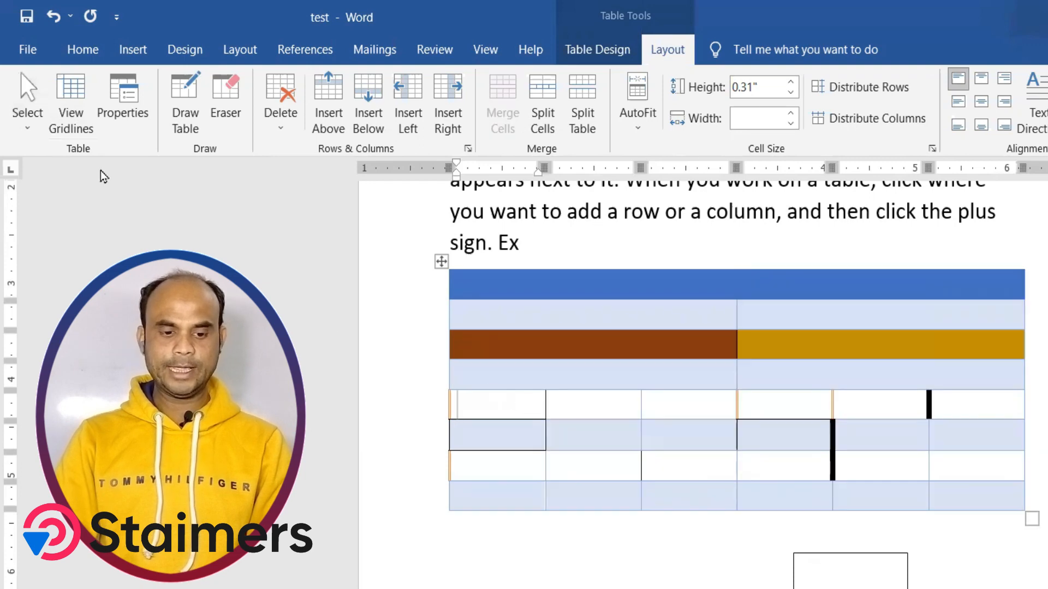
pyautogui.click(33, 134)
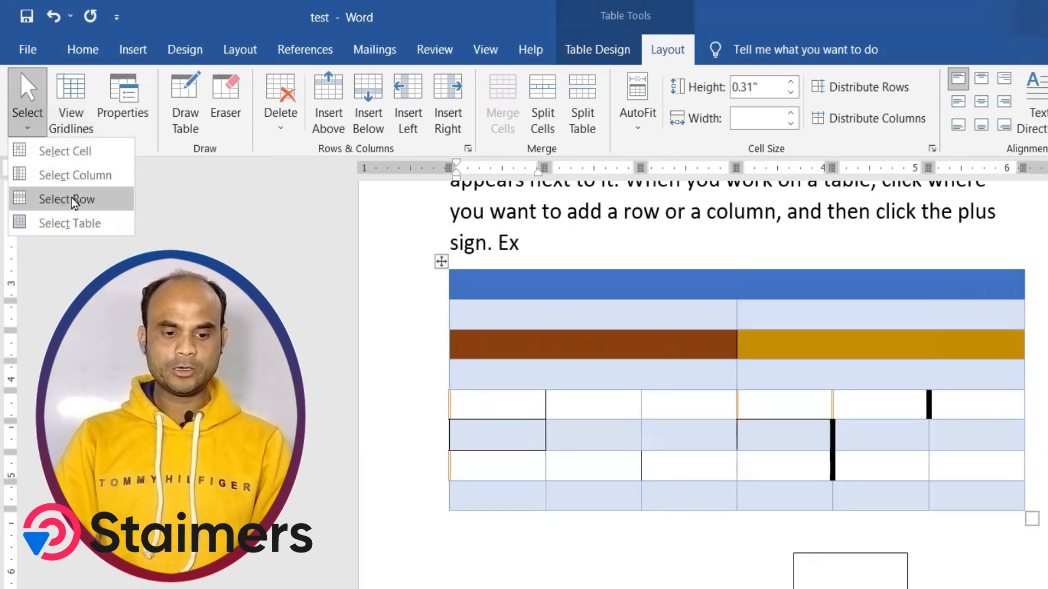
pyautogui.click(68, 201)
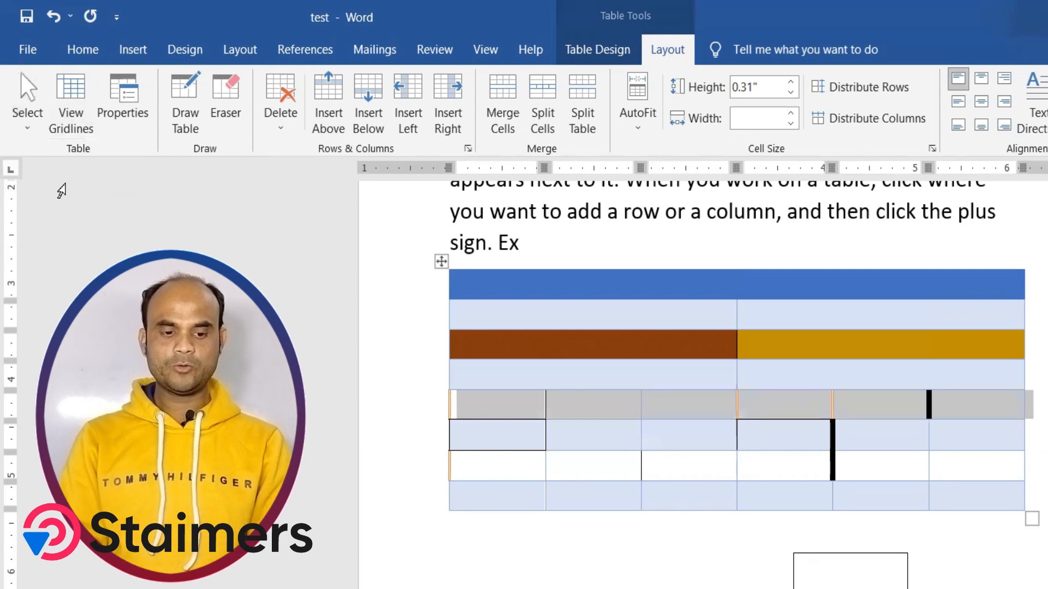
pyautogui.click(27, 128)
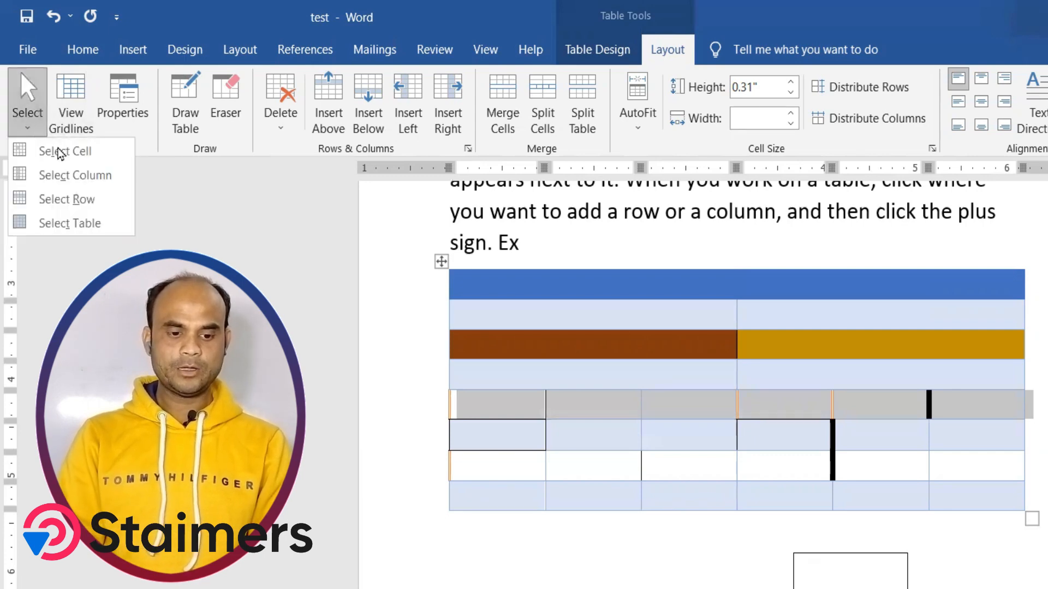
pyautogui.click(81, 224)
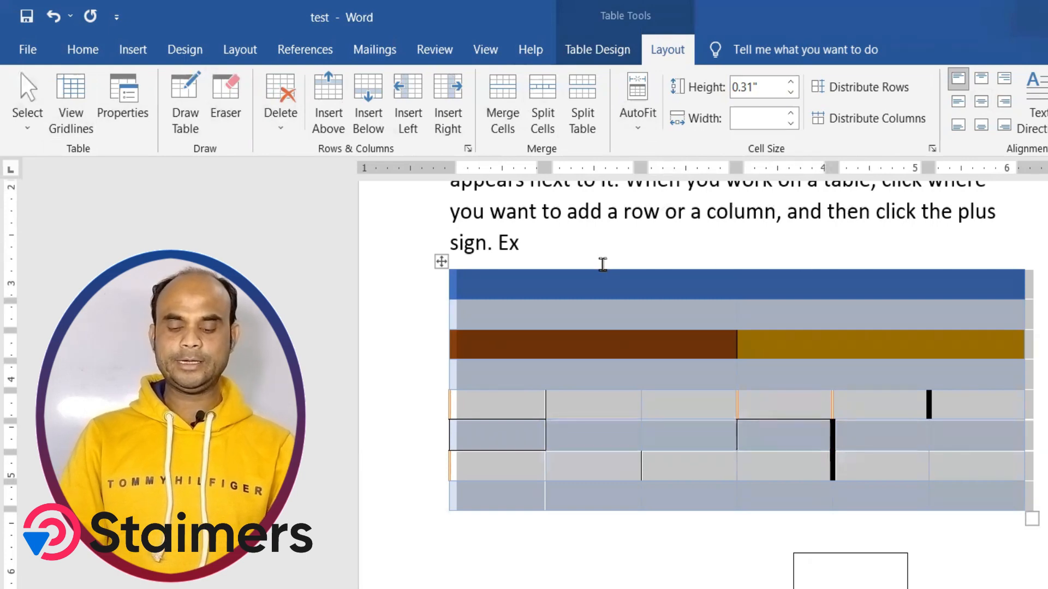
# Bring up the Insert commands and select the lines of paragraph text above the table.
pyautogui.click(133, 49)
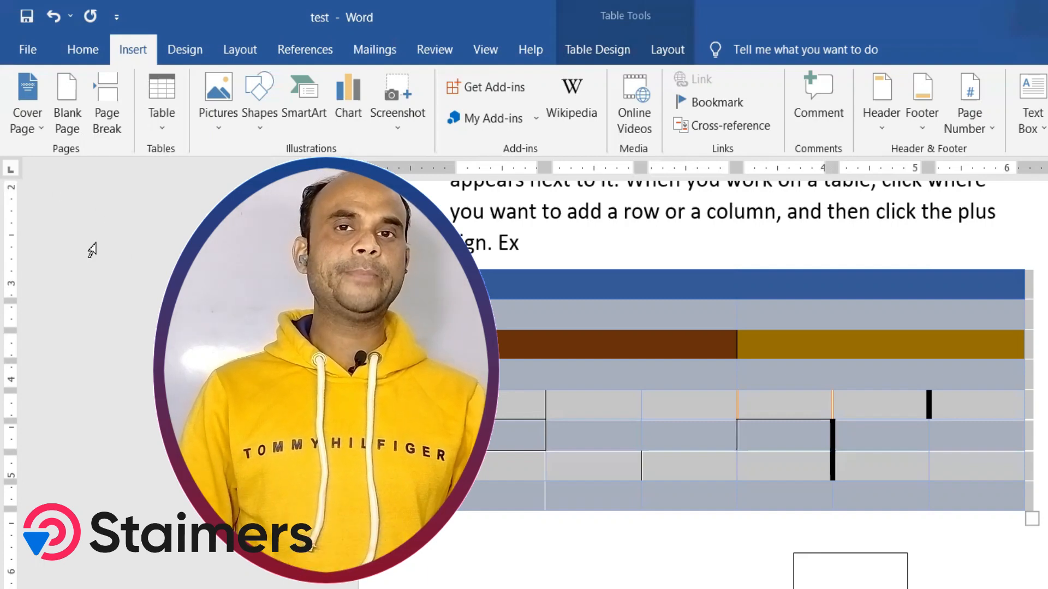
pyautogui.moveTo(92, 250); pyautogui.dragTo(109, 197)
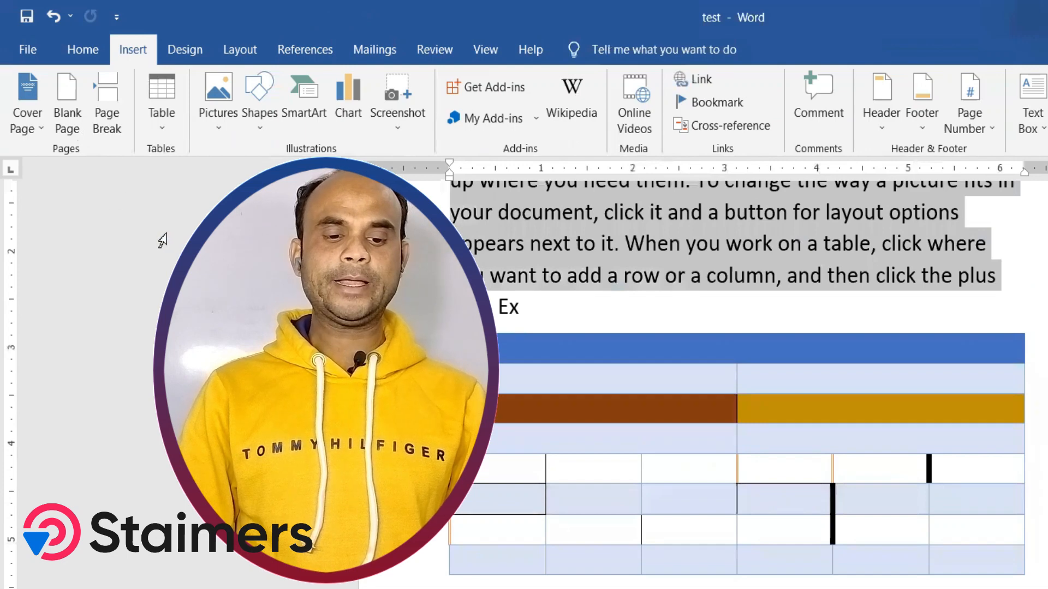